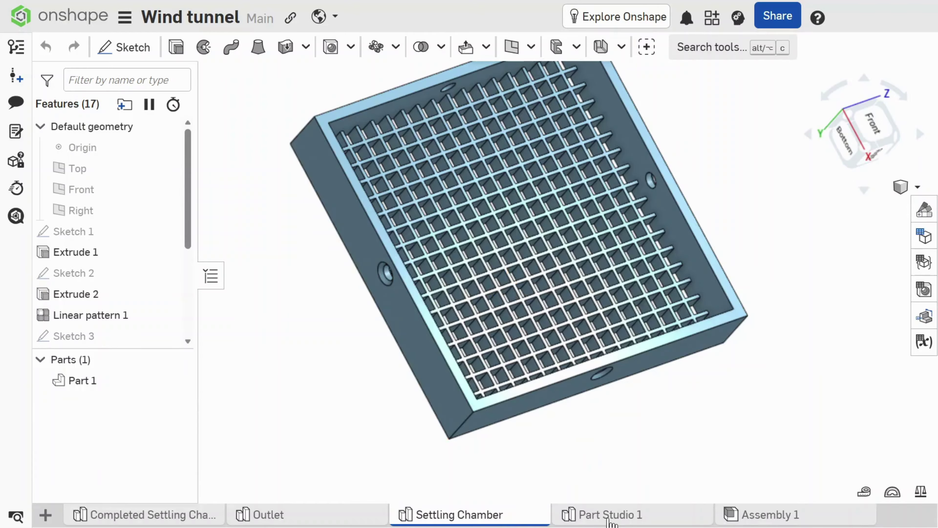
- Open Part Studio 1 and rename its tab as Transition1
{"action": "left_click", "coordinate": [611, 521]}
{"action": "right_click", "coordinate": [610, 514]}
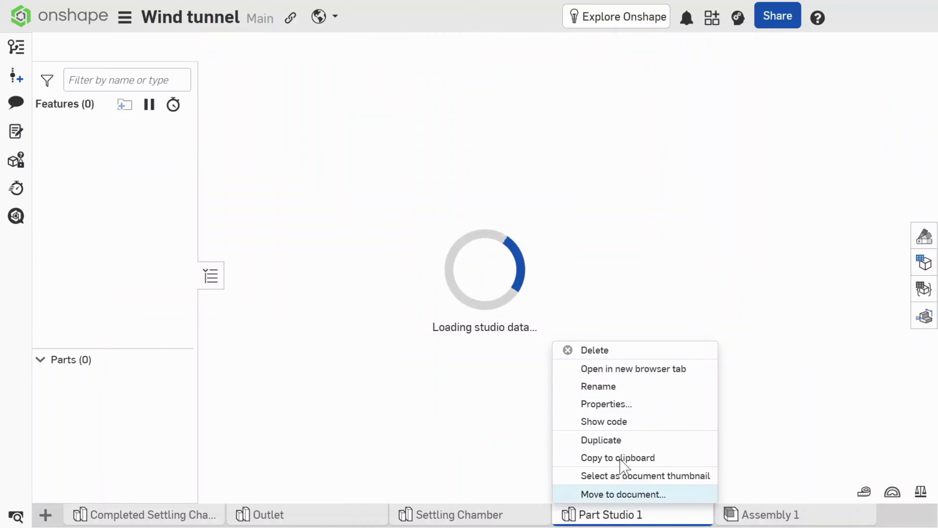
{"action": "left_click", "coordinate": [610, 387]}
{"action": "type", "text": "Tr"}
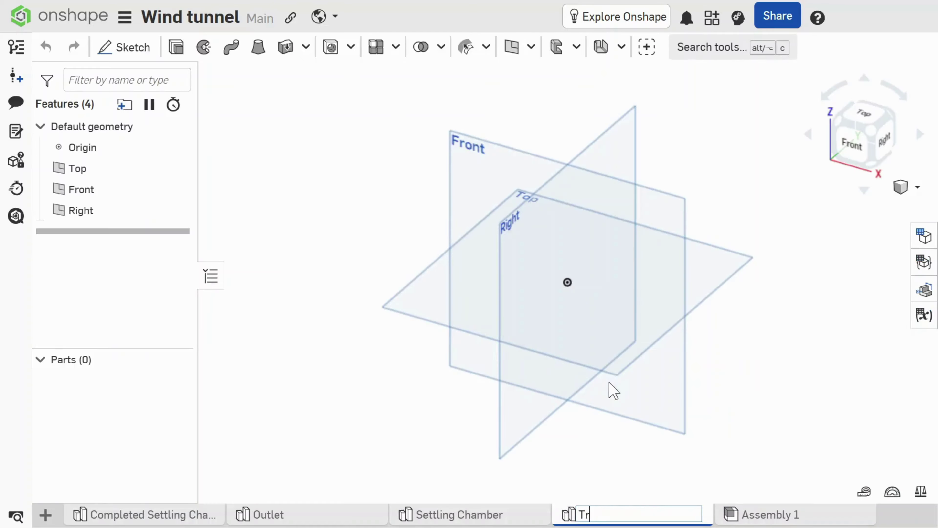
{"action": "type", "text": "ansition1"}
{"action": "key", "text": "Return"}
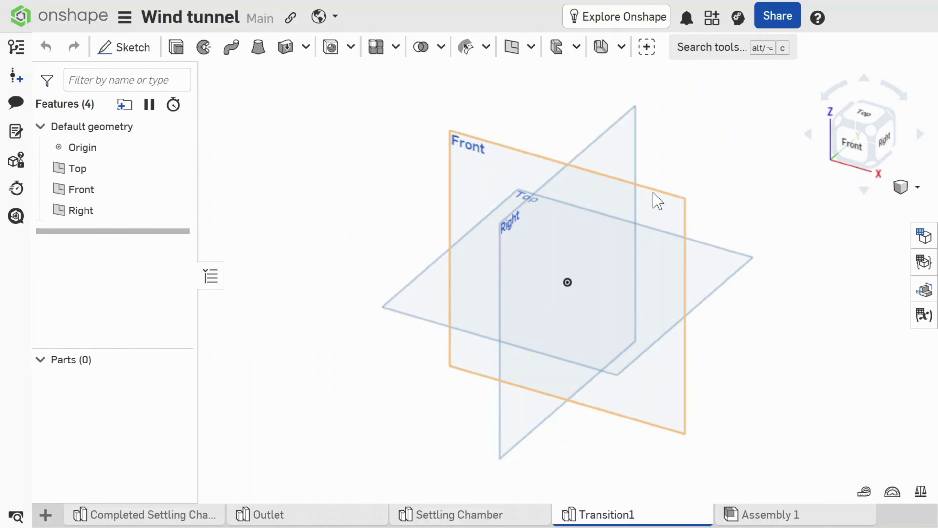
- Start a new sketch on the Front plane and view it face-on
{"action": "left_click", "coordinate": [130, 49]}
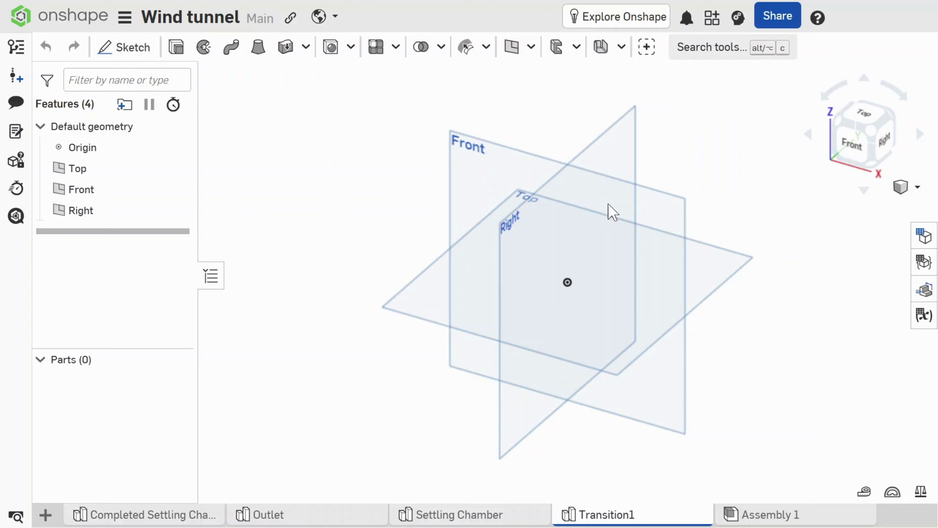
{"action": "left_click", "coordinate": [684, 218]}
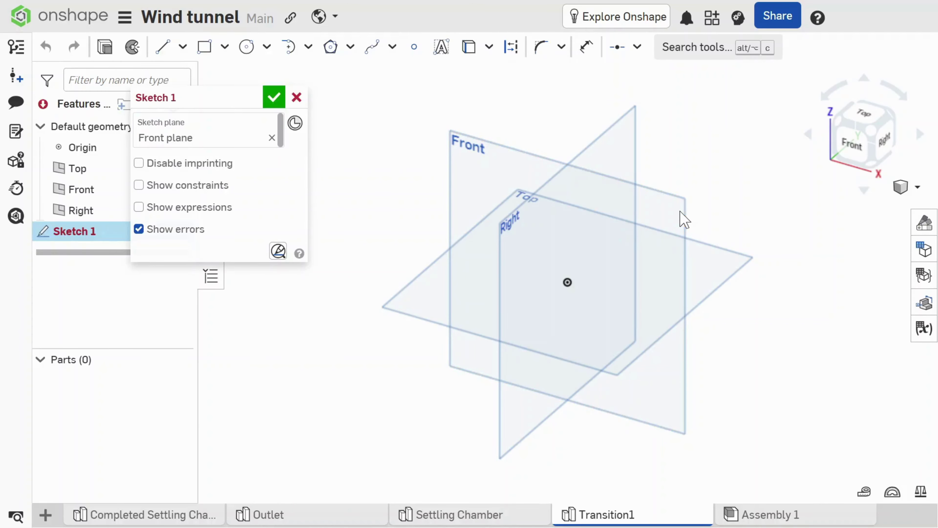
{"action": "left_click", "coordinate": [849, 144]}
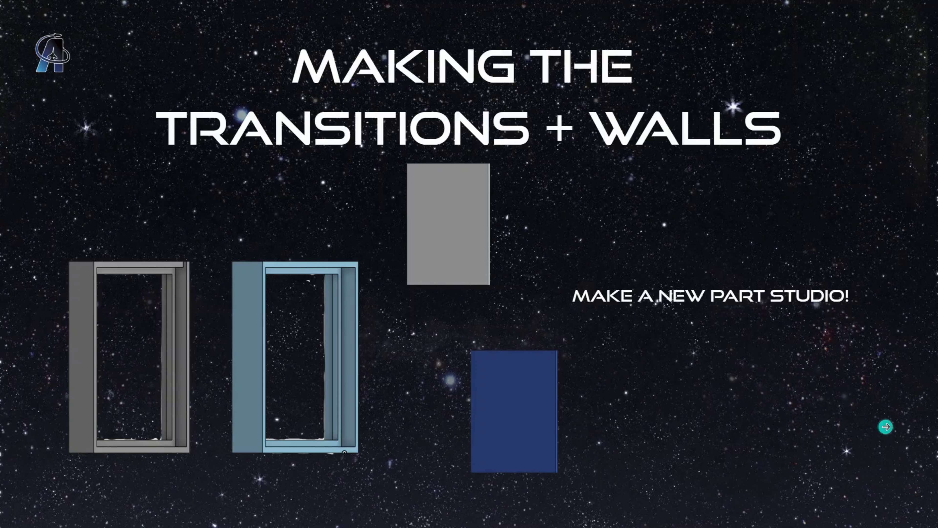
{"action": "left_click", "coordinate": [886, 427]}
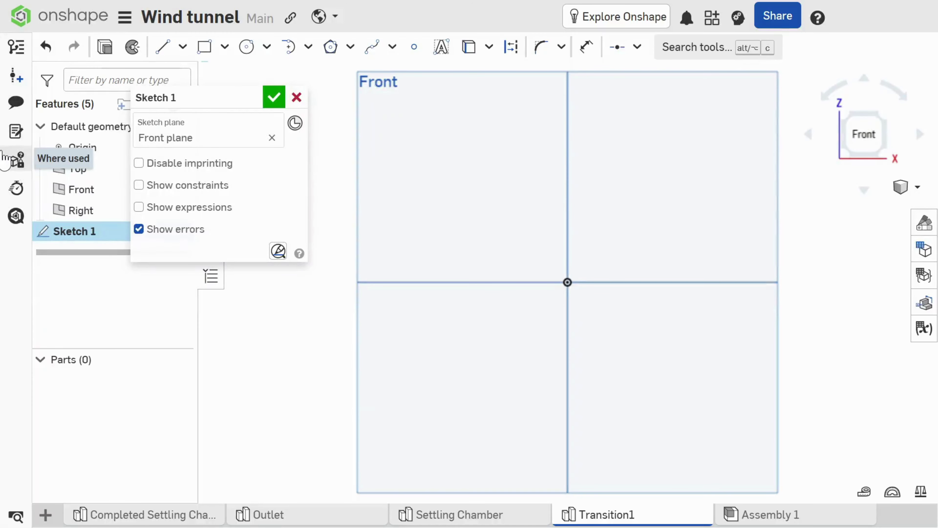
- Sketch a center point rectangle about 98 mm wide, centred on the origin
{"action": "key", "text": "g"}
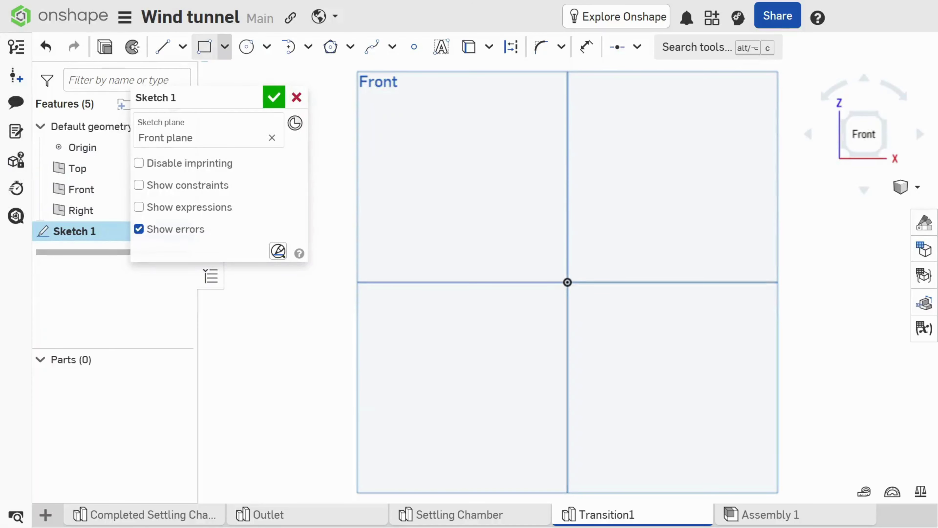
{"action": "left_click", "coordinate": [225, 46]}
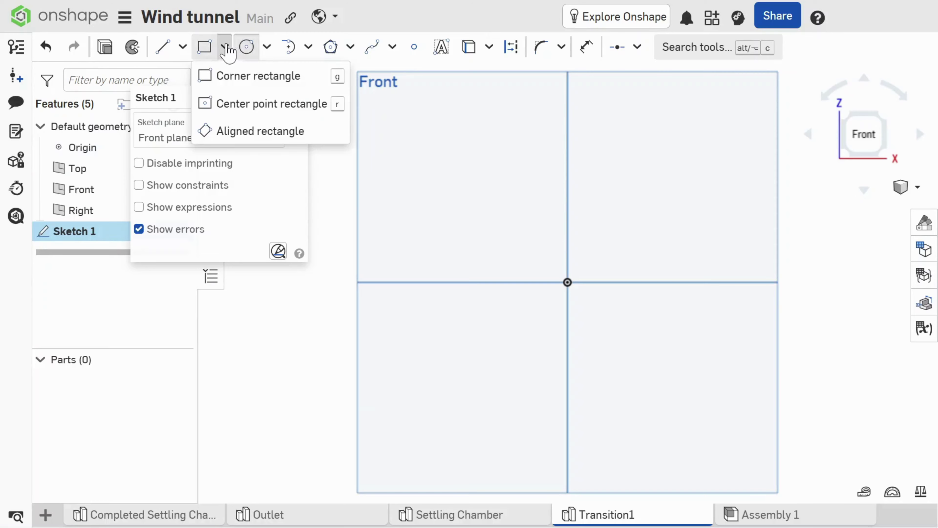
{"action": "left_click", "coordinate": [334, 105]}
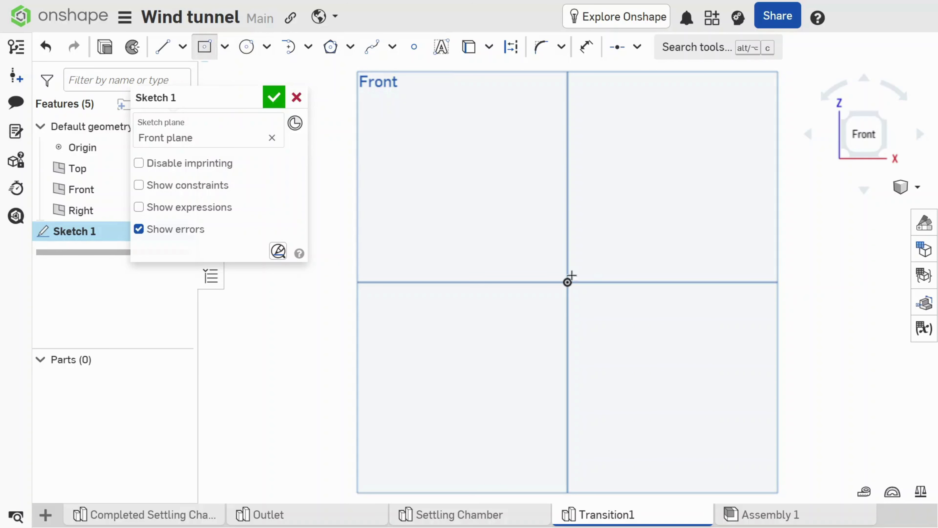
{"action": "left_click", "coordinate": [568, 282]}
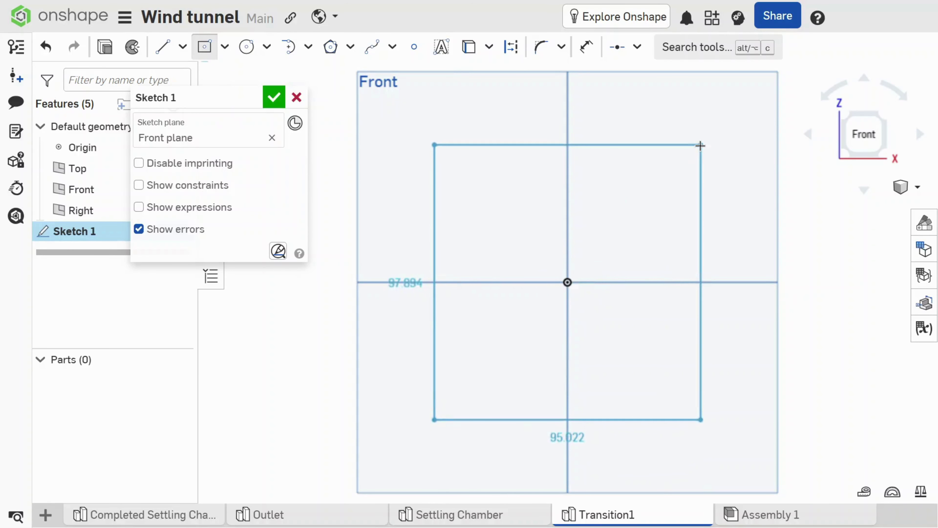
{"action": "left_click", "coordinate": [706, 155]}
- Dimension the rectangle's width and height to 56 mm each
{"action": "key", "text": "d"}
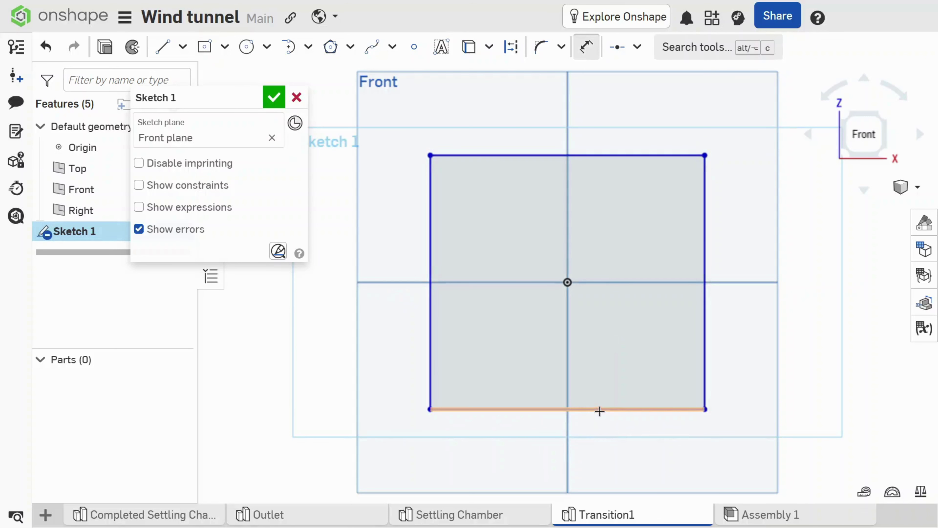
{"action": "left_click", "coordinate": [599, 409]}
{"action": "left_click", "coordinate": [590, 459]}
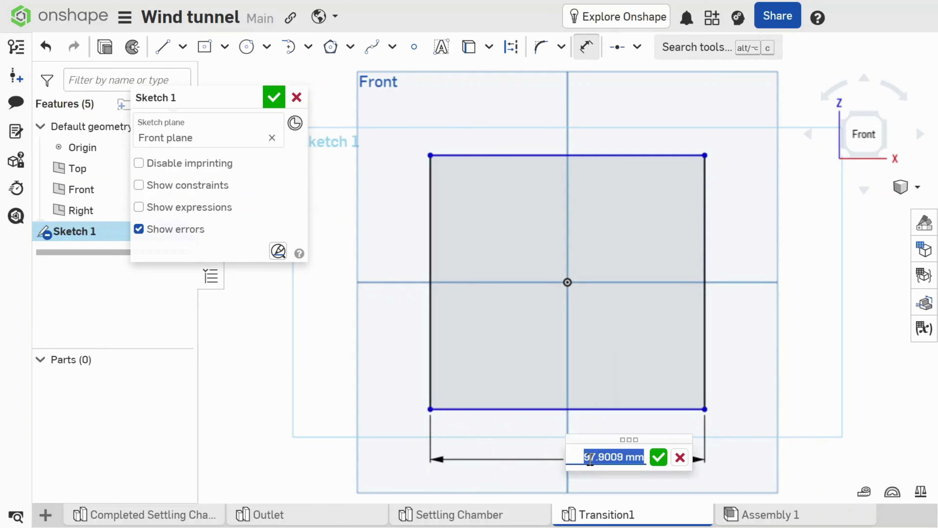
{"action": "type", "text": "56"}
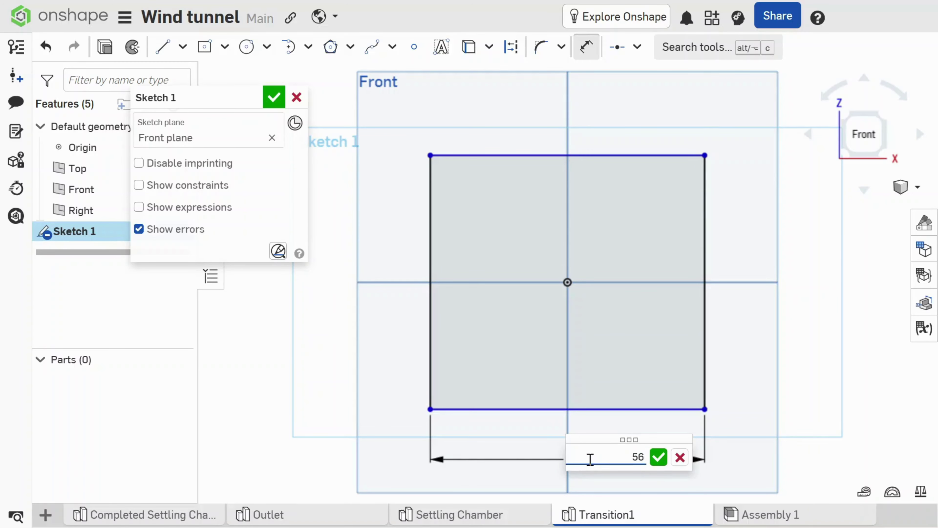
{"action": "key", "text": "Return"}
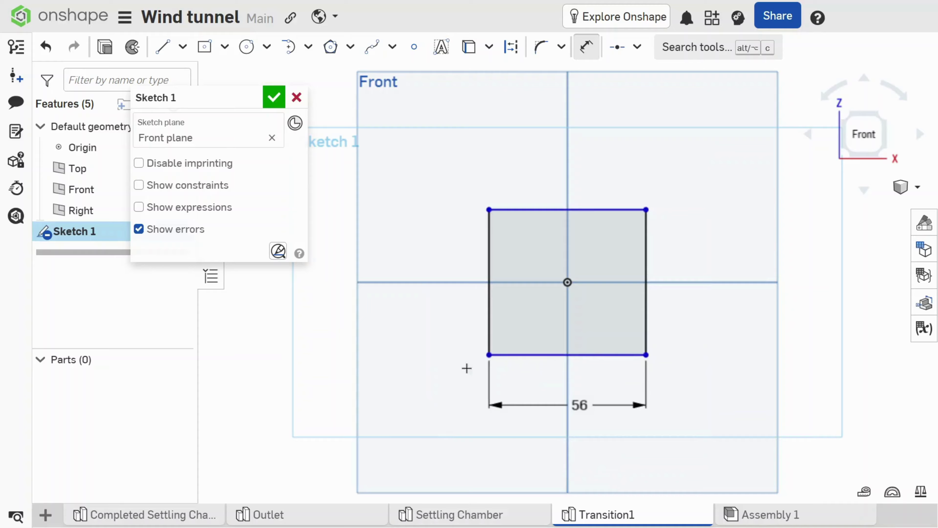
{"action": "left_click", "coordinate": [647, 298]}
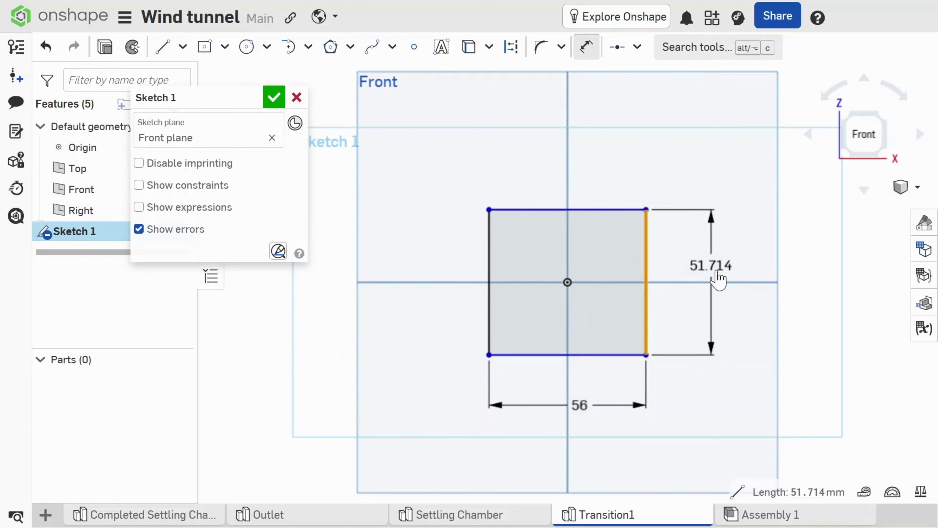
{"action": "left_click", "coordinate": [717, 281]}
{"action": "type", "text": "56"}
{"action": "key", "text": "Return"}
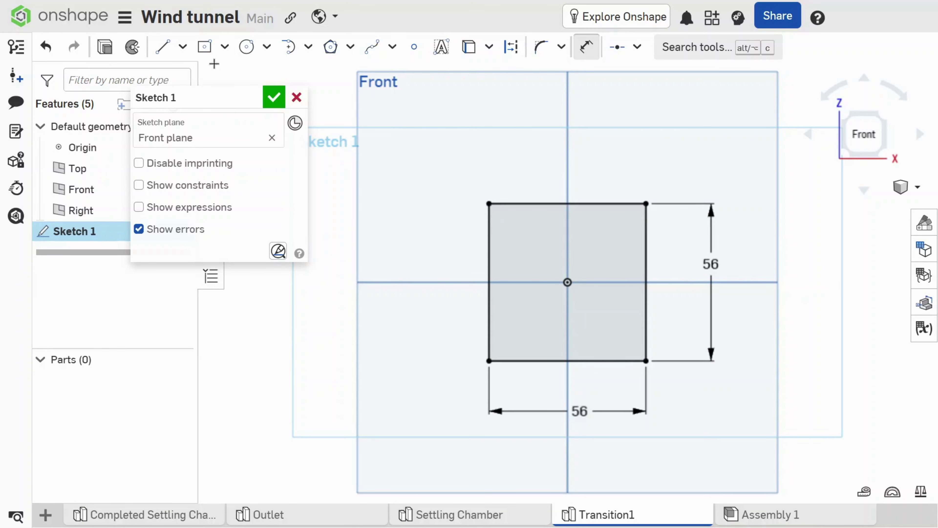
- Sketch two nested center point rectangles from the origin inside the square, one about 5 mm inside its sides and one about 39 mm wide
{"action": "left_click", "coordinate": [204, 46]}
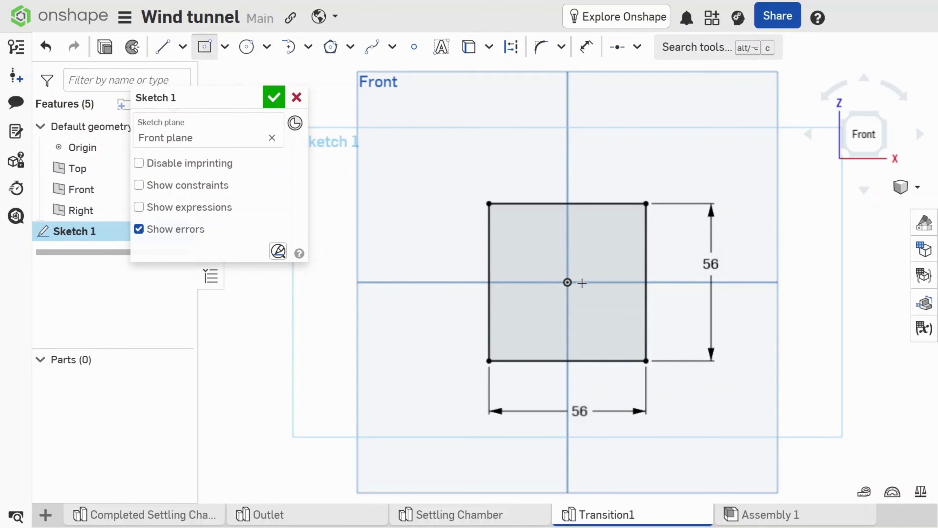
{"action": "left_click", "coordinate": [568, 282]}
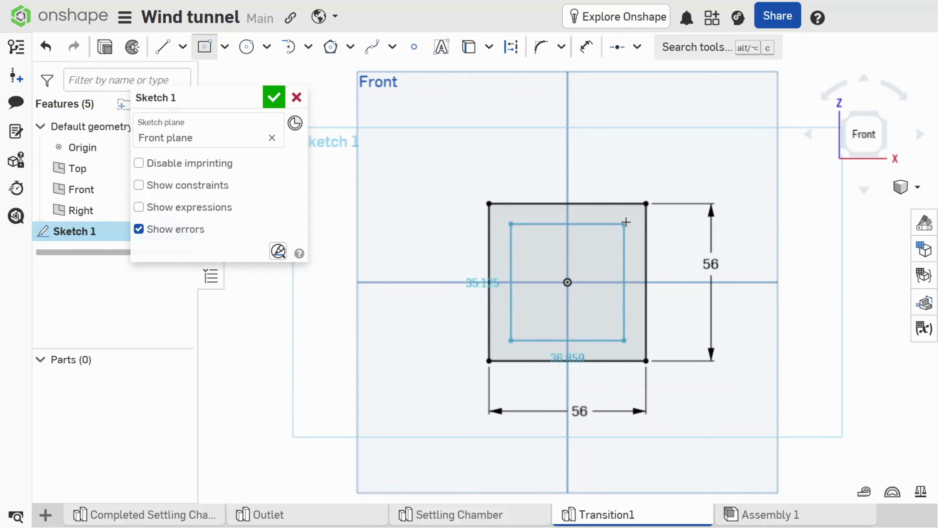
{"action": "left_click", "coordinate": [568, 282]}
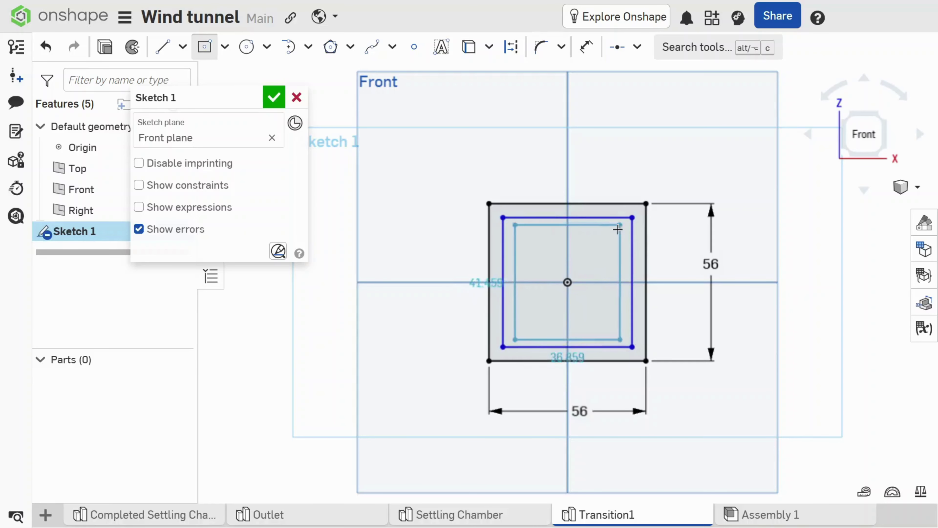
{"action": "left_click", "coordinate": [621, 229]}
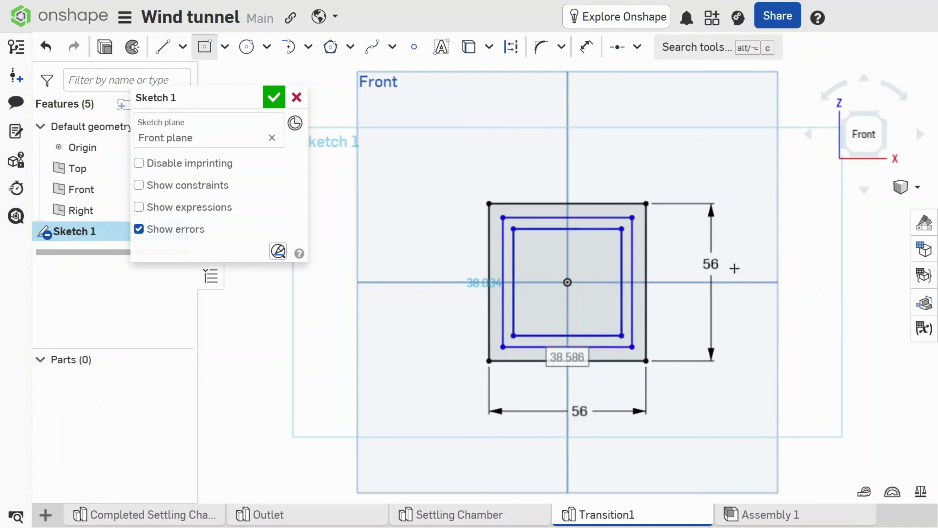
- Dimension the gap between the right sides of the outer square and the middle rectangle to 2 mm
{"action": "key", "text": "d"}
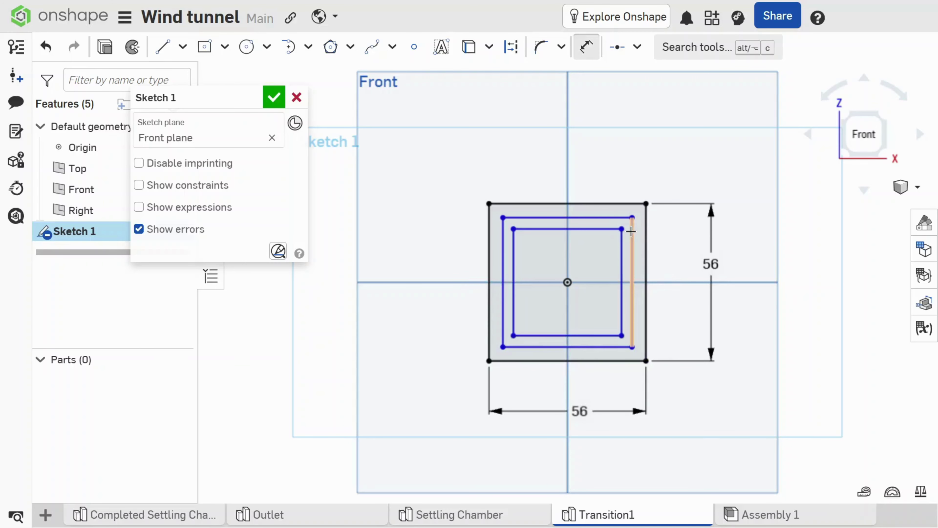
{"action": "left_click", "coordinate": [632, 231]}
{"action": "left_click", "coordinate": [646, 237]}
{"action": "left_click", "coordinate": [642, 141]}
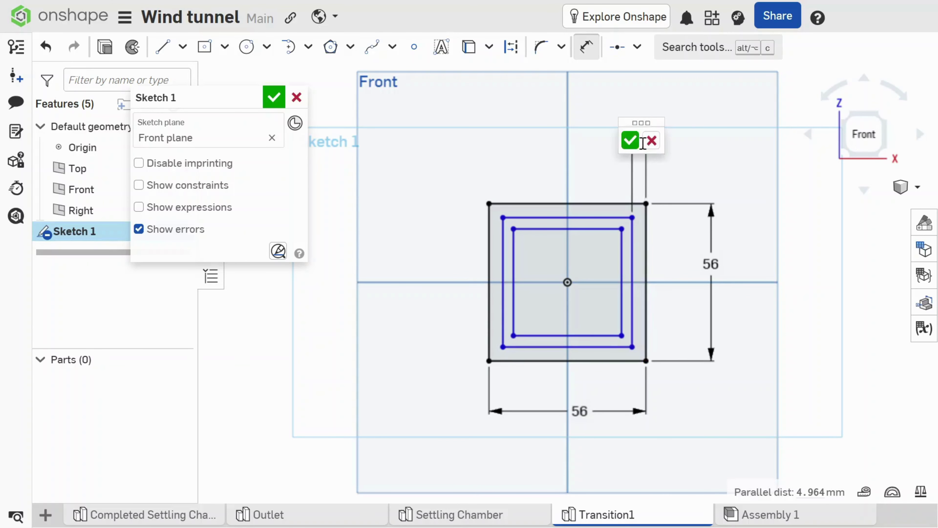
{"action": "type", "text": "2"}
{"action": "key", "text": "Return"}
- Dimension the gap between the right sides of the middle and innermost rectangles to 2 mm
{"action": "left_click", "coordinate": [622, 252]}
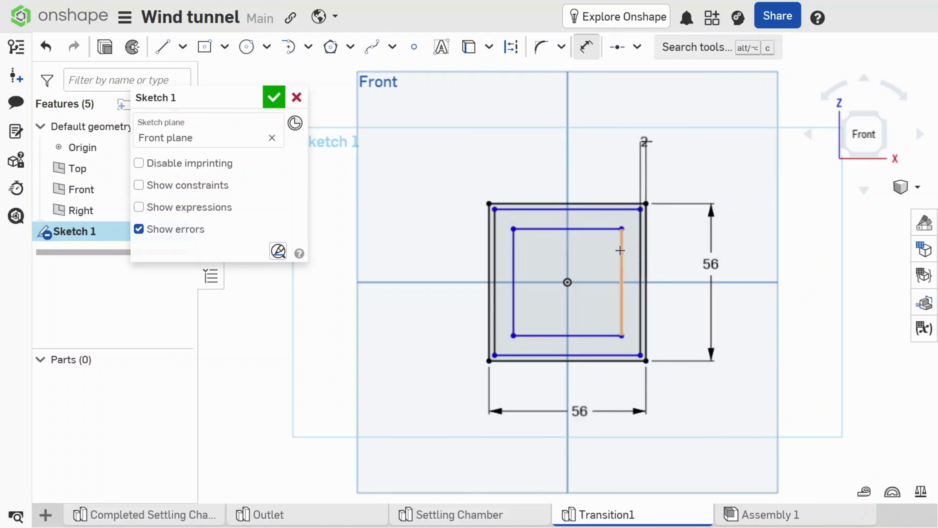
{"action": "left_click", "coordinate": [641, 247]}
{"action": "left_click", "coordinate": [613, 135]}
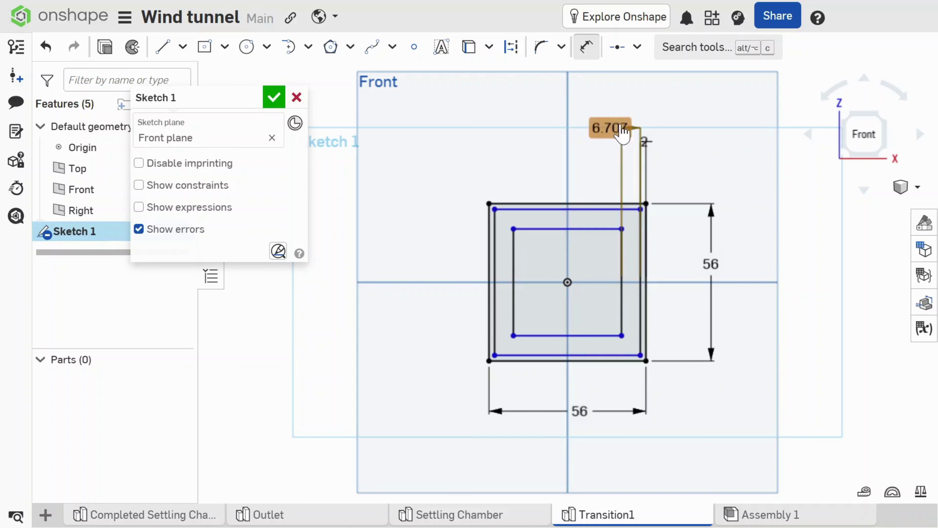
{"action": "double_click", "coordinate": [613, 128]}
{"action": "type", "text": "2"}
{"action": "key", "text": "Return"}
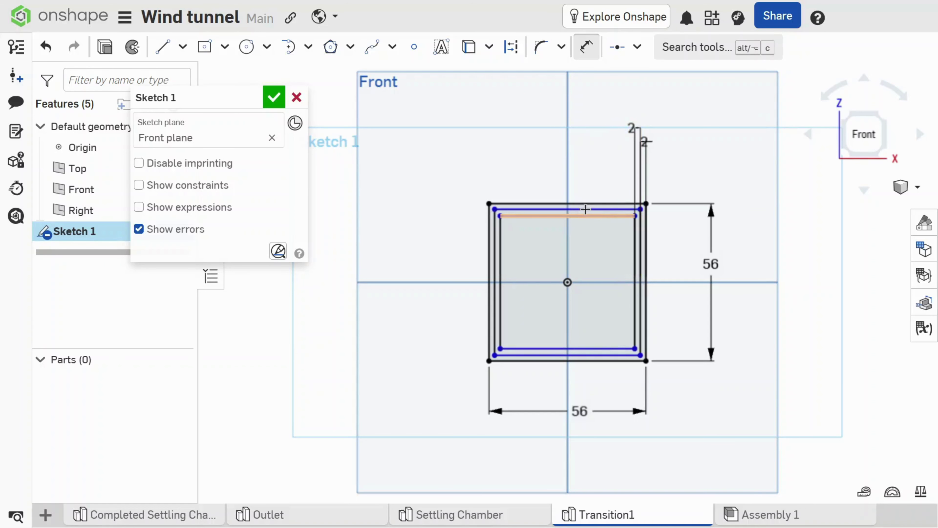
- Dimension the gap between the top edges of the middle and innermost rectangles to 2 mm
{"action": "left_click", "coordinate": [586, 215]}
{"action": "left_click", "coordinate": [542, 209]}
{"action": "left_click", "coordinate": [373, 217]}
{"action": "type", "text": "2.35856"}
{"action": "key", "text": "Return"}
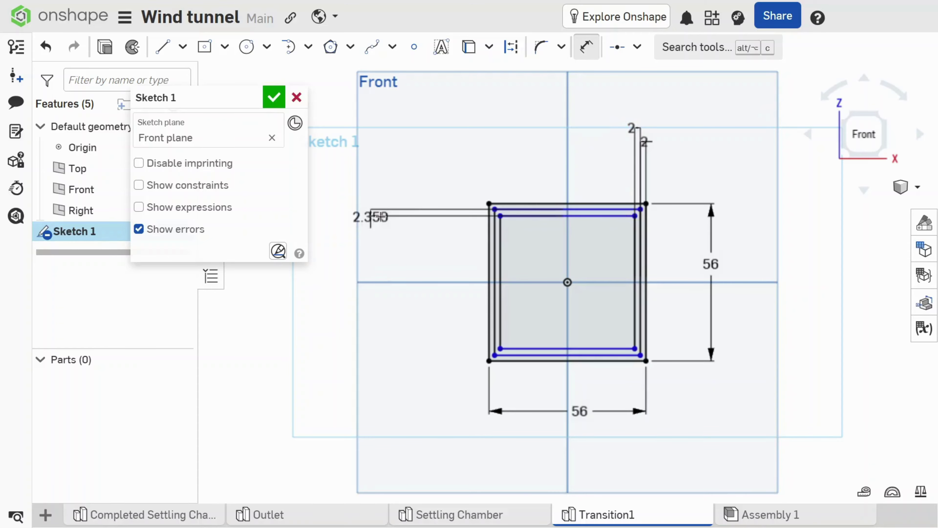
- Dimension the gap between the top edges of the outer square and the middle rectangle to 2 mm, and finish the sketch
{"action": "left_click", "coordinate": [540, 209]}
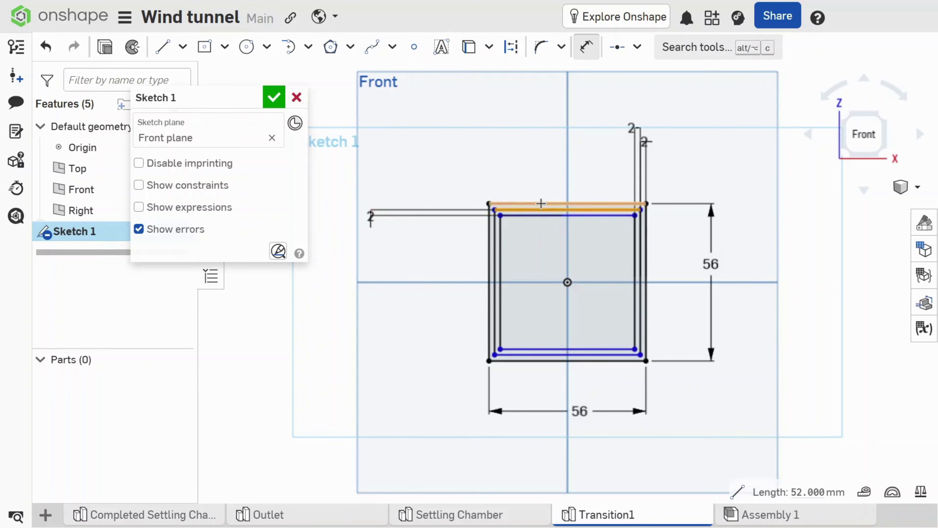
{"action": "left_click", "coordinate": [541, 204]}
{"action": "left_click", "coordinate": [368, 196]}
{"action": "type", "text": "2"}
{"action": "key", "text": "Return"}
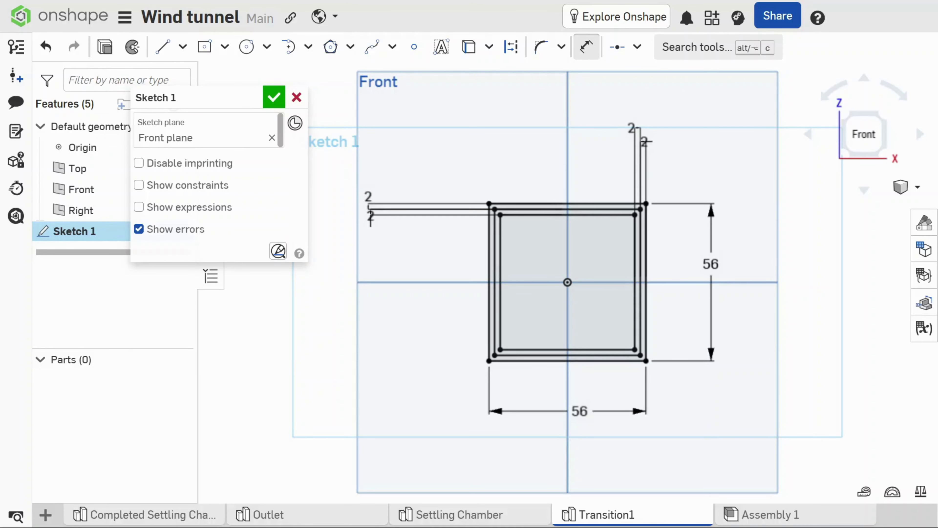
{"action": "key", "text": "Return"}
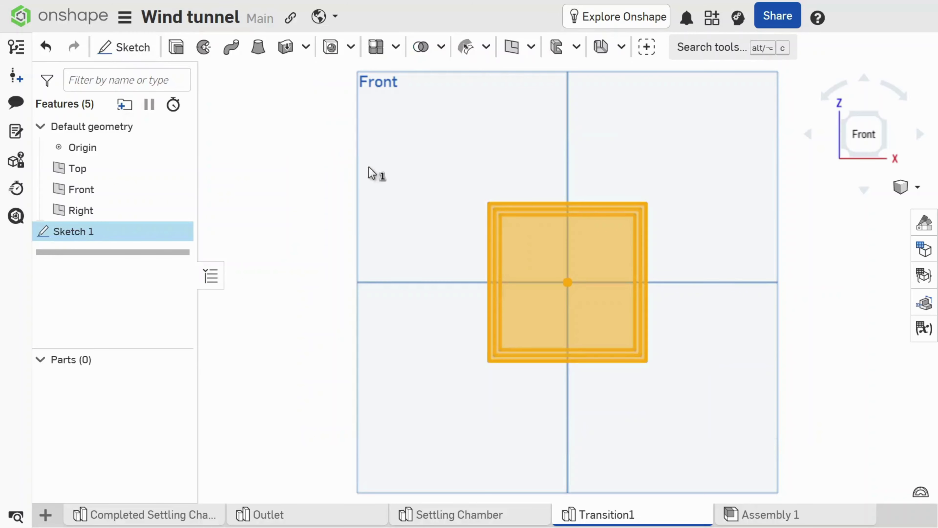
- Extrude both square rings between the nested squares of Sketch 1 as a new solid frame 2 mm deep
{"action": "key", "text": "shift+e"}
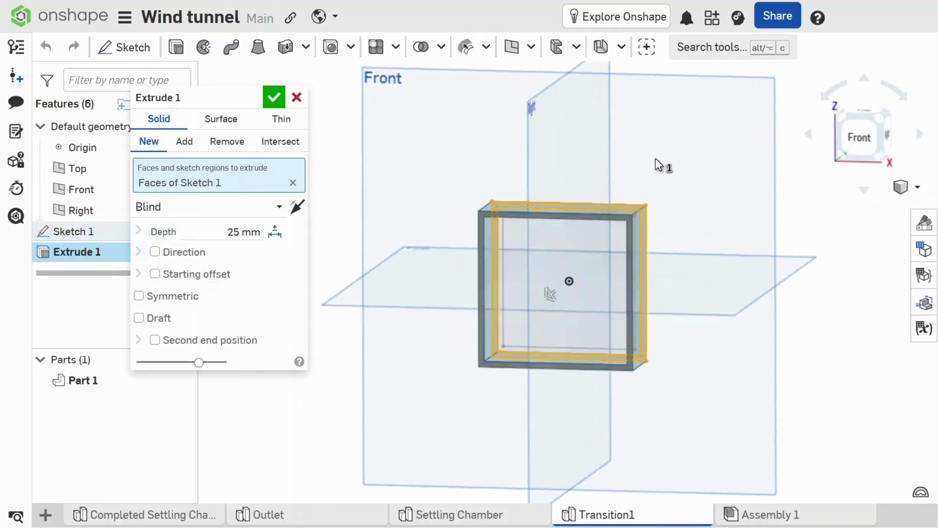
{"action": "scroll", "coordinate": [549, 239], "scroll_direction": "up", "scroll_amount": 5}
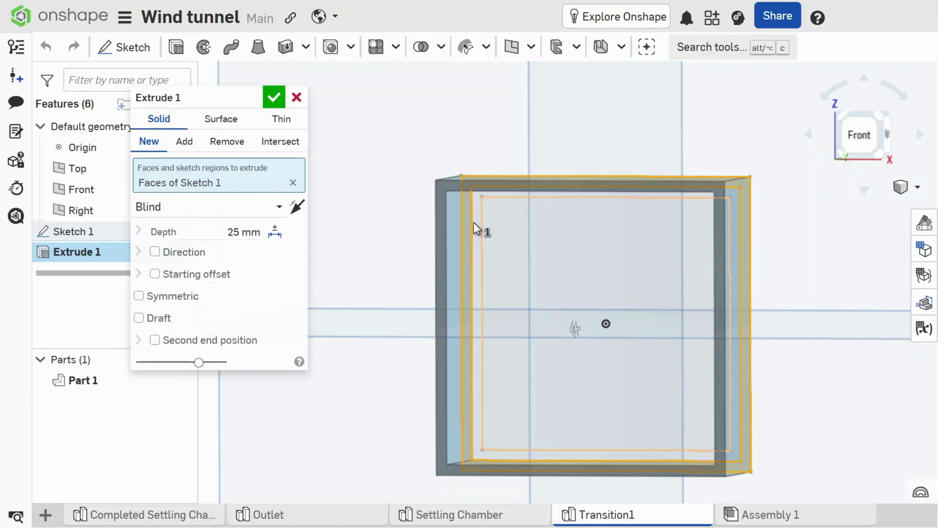
{"action": "left_click", "coordinate": [481, 206]}
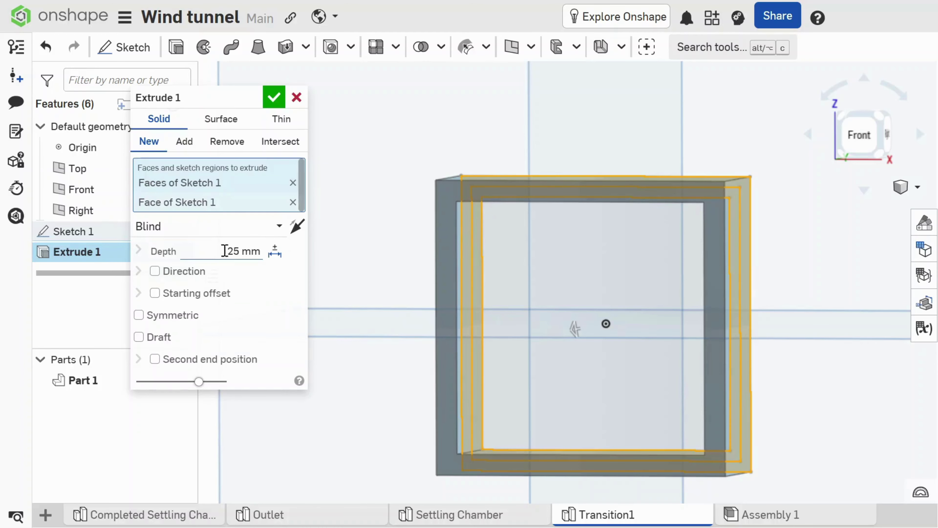
{"action": "left_click", "coordinate": [237, 250]}
{"action": "type", "text": "2"}
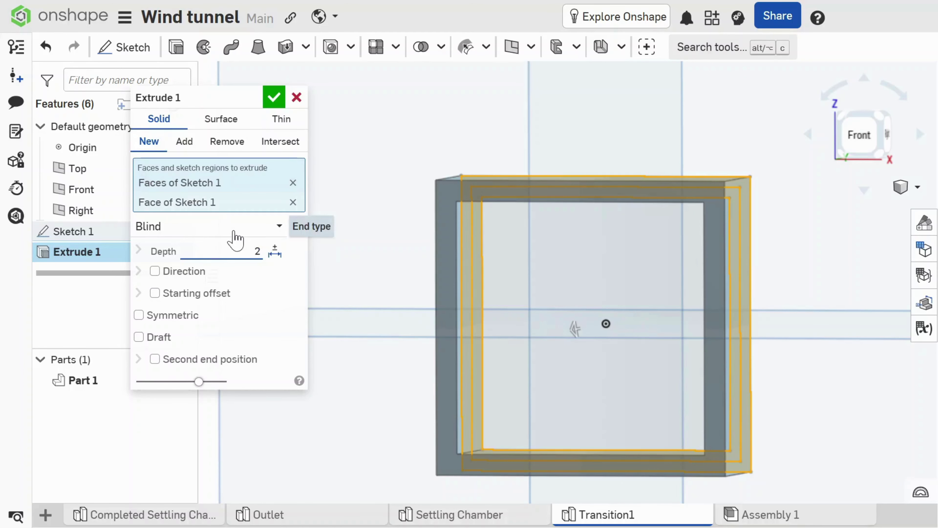
{"action": "key", "text": "Return"}
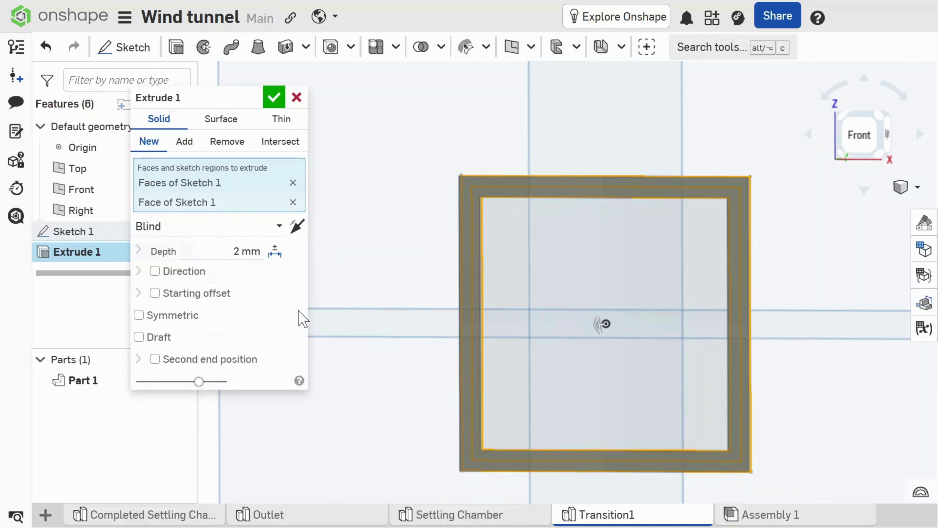
{"action": "left_click", "coordinate": [274, 98]}
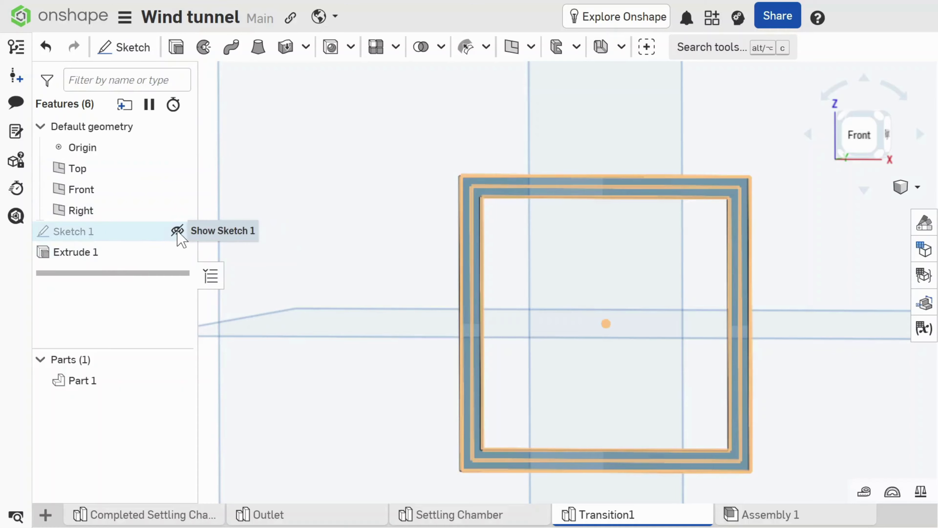
- Show Sketch 1 again and start a new sketch on the front face of the extruded frame
{"action": "left_click", "coordinate": [177, 231]}
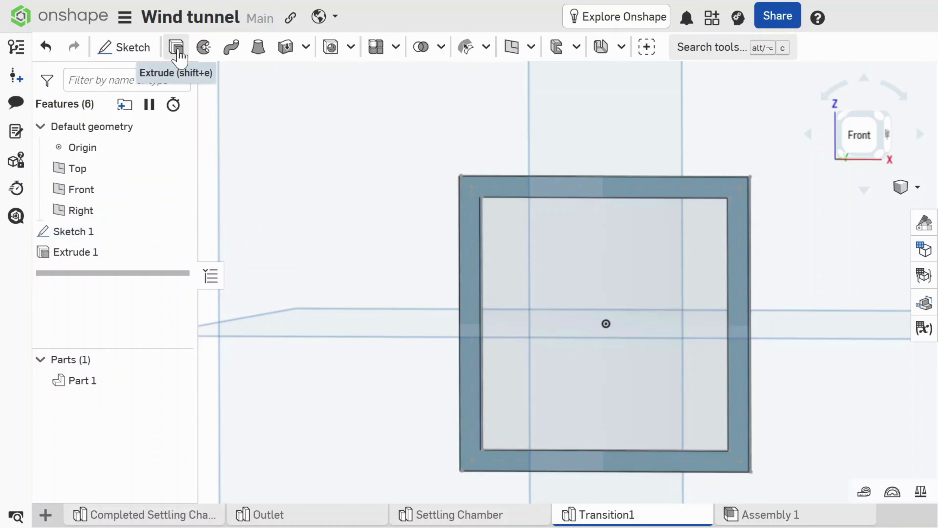
{"action": "left_click", "coordinate": [125, 46]}
{"action": "left_click", "coordinate": [475, 202]}
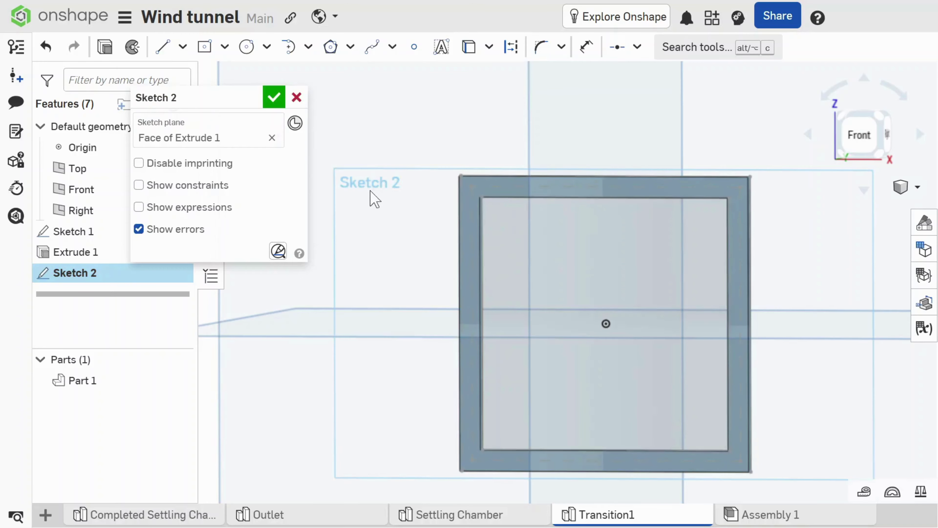
{"action": "right_click_drag", "start_coordinate": [371, 191], "coordinate": [389, 190]}
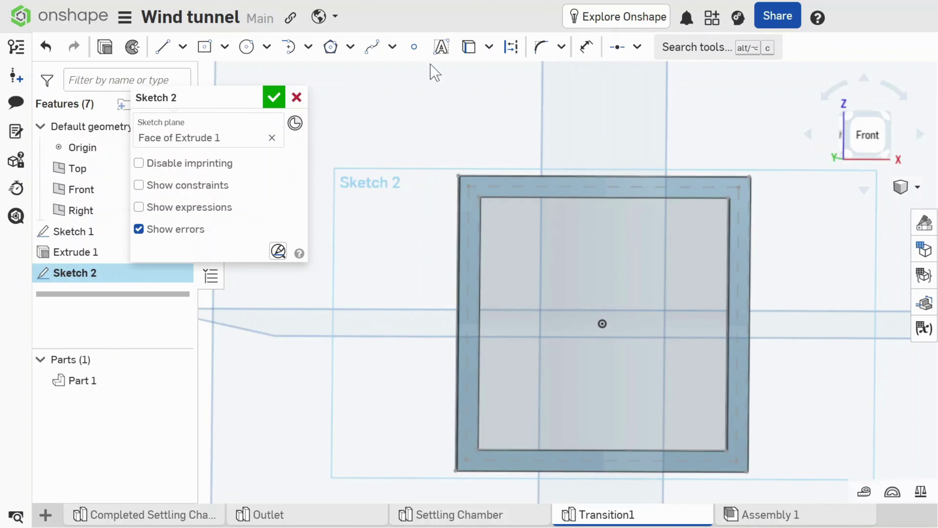
- Project the four edges of the outer square and the four edges of the middle square into the sketch with Use
{"action": "left_click", "coordinate": [469, 50]}
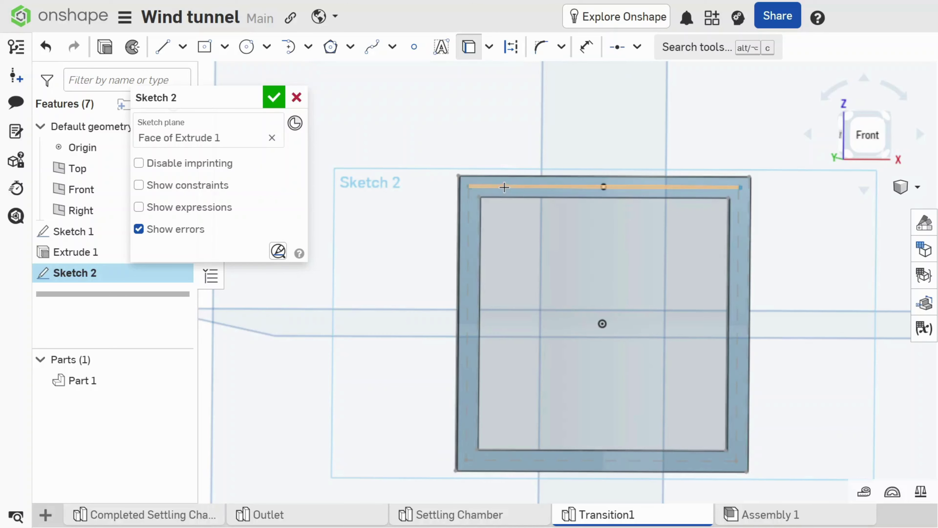
{"action": "left_click", "coordinate": [491, 178]}
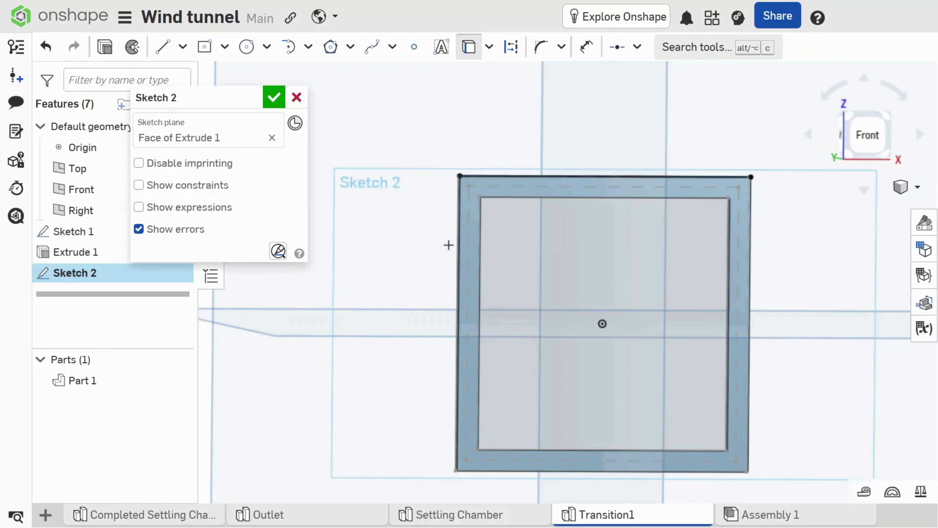
{"action": "left_click", "coordinate": [457, 318]}
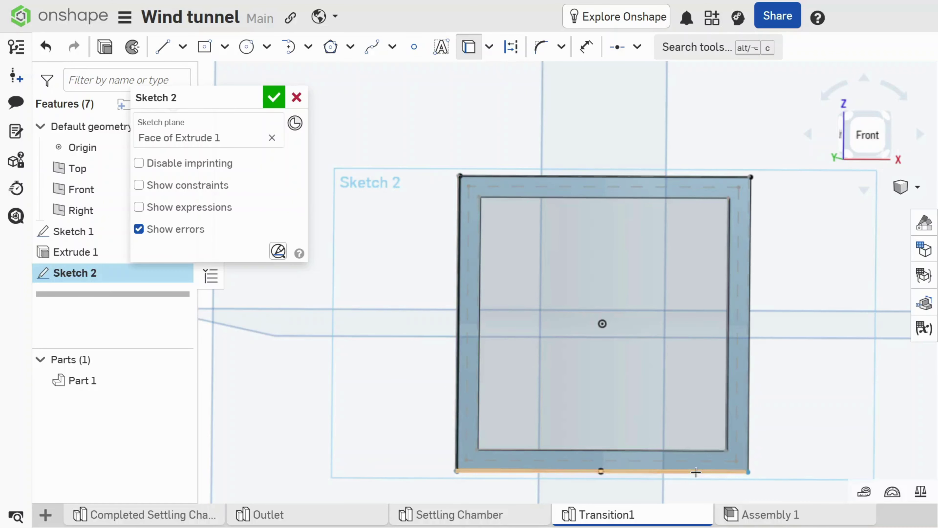
{"action": "left_click", "coordinate": [603, 471]}
{"action": "left_click", "coordinate": [739, 384]}
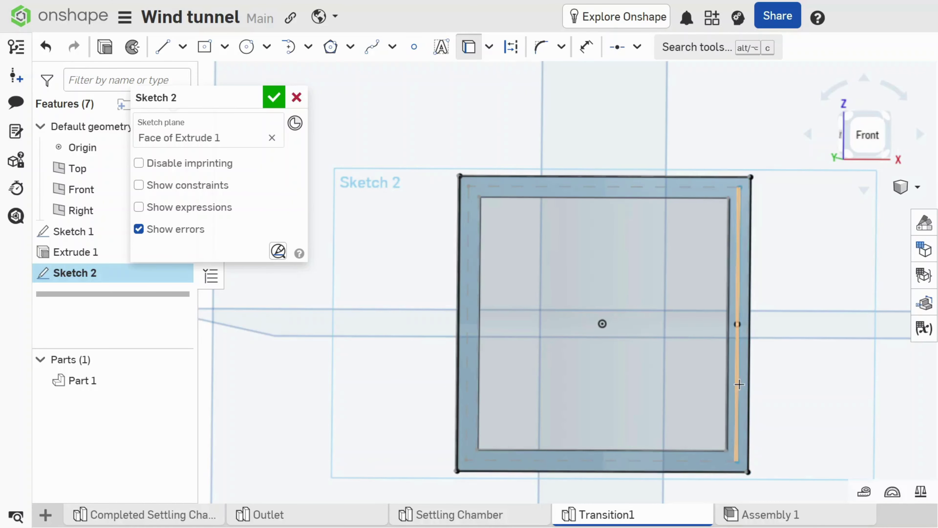
{"action": "left_click", "coordinate": [618, 187]}
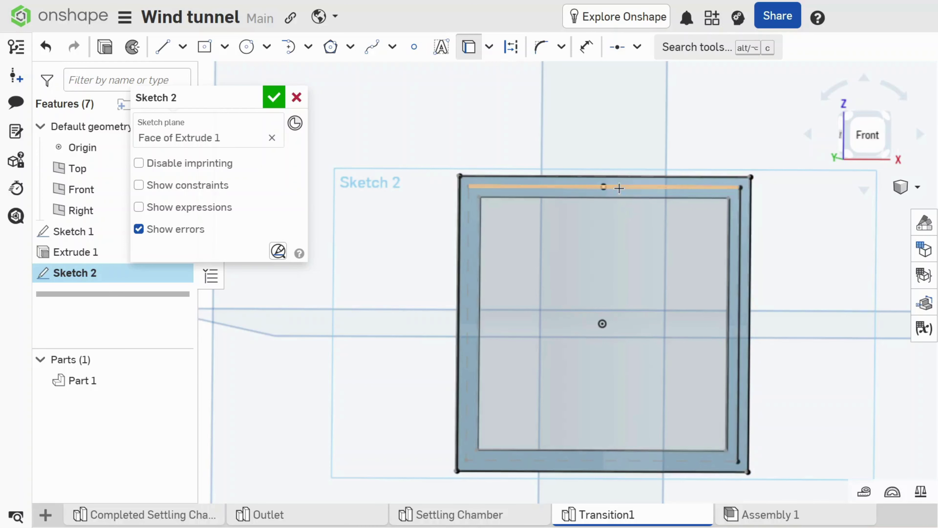
{"action": "left_click", "coordinate": [467, 229]}
{"action": "left_click", "coordinate": [567, 462]}
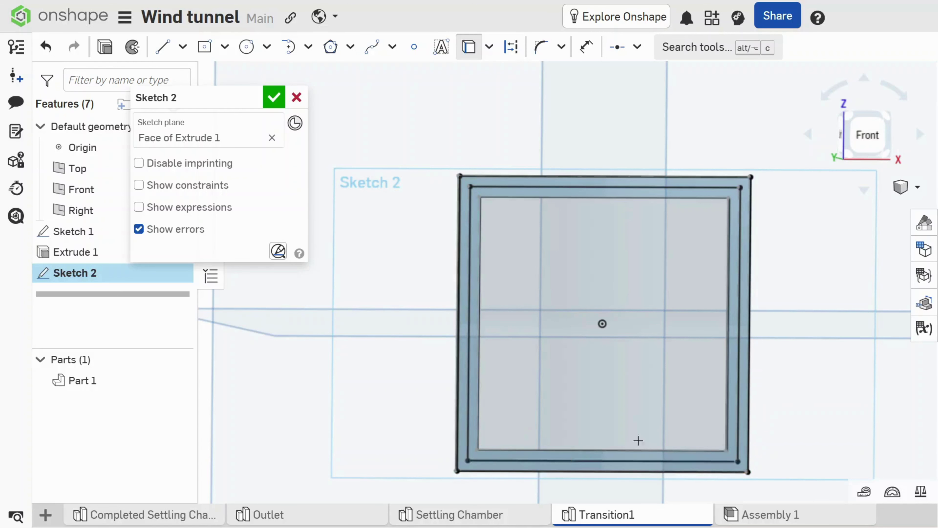
- Extrude the outer ring between the two projected squares 5 mm, adding it to the frame
{"action": "right_click_drag", "start_coordinate": [831, 251], "coordinate": [821, 252]}
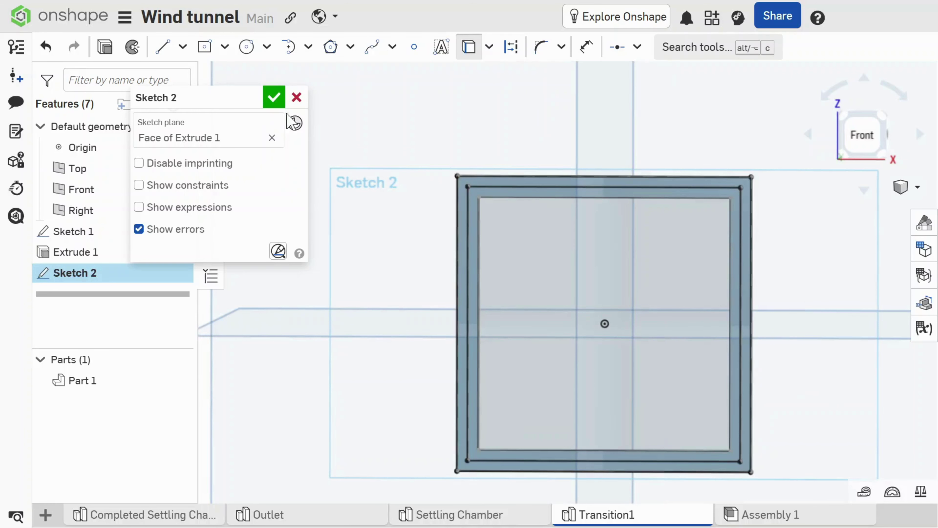
{"action": "left_click", "coordinate": [103, 53]}
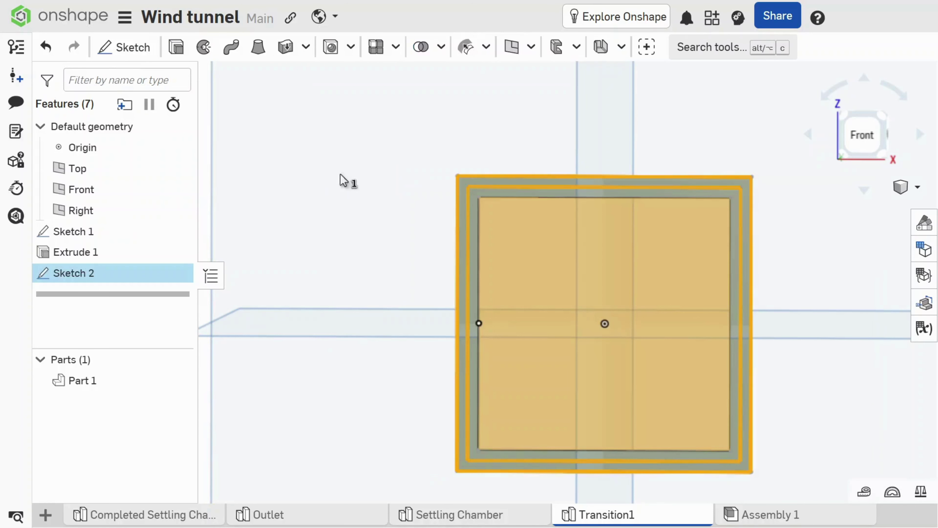
{"action": "left_click", "coordinate": [242, 225]}
{"action": "key", "text": "Home"}
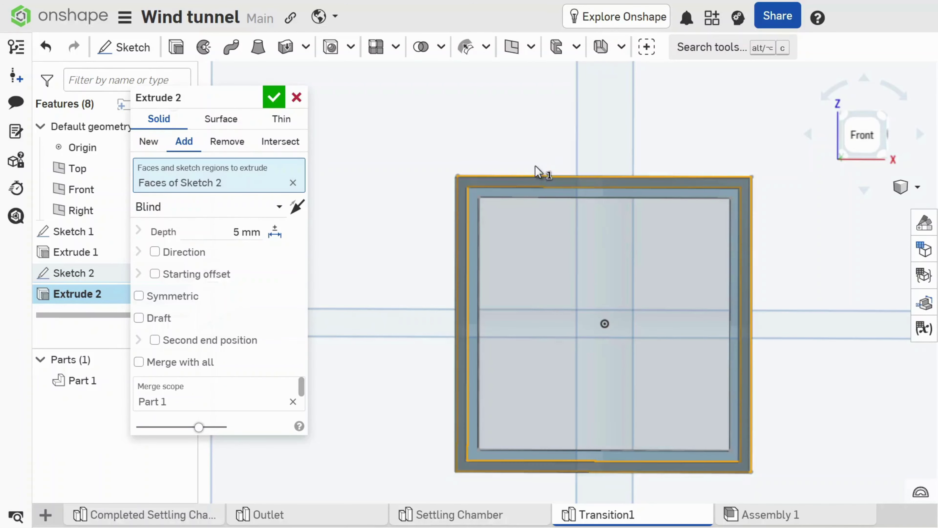
{"action": "right_click_drag", "start_coordinate": [541, 170], "coordinate": [506, 186]}
{"action": "left_click", "coordinate": [274, 98]}
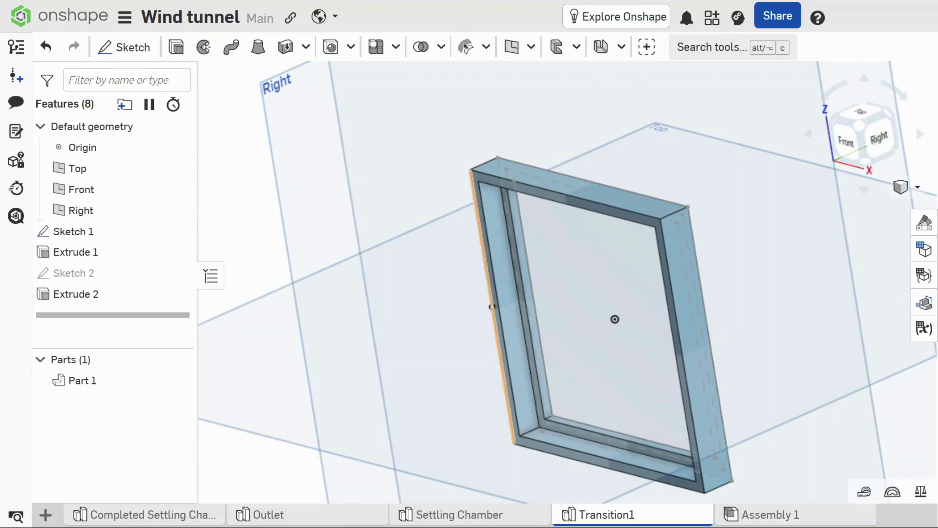
- Start a new sketch on the back face of the frame and view it straight from the back
{"action": "right_click_drag", "start_coordinate": [665, 251], "coordinate": [629, 293]}
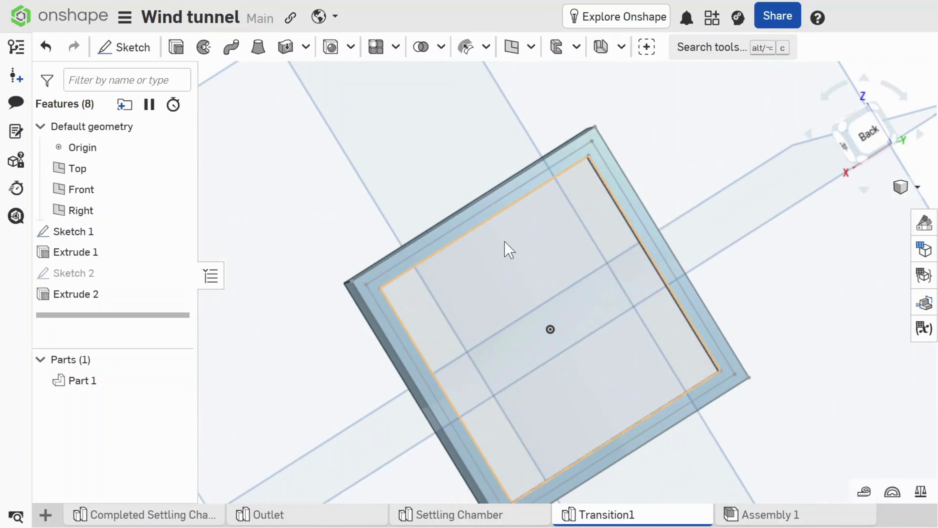
{"action": "scroll", "coordinate": [417, 247], "scroll_direction": "down", "scroll_amount": 5}
{"action": "scroll", "coordinate": [413, 261], "scroll_direction": "up", "scroll_amount": 4}
{"action": "scroll", "coordinate": [434, 331], "scroll_direction": "down", "scroll_amount": 1}
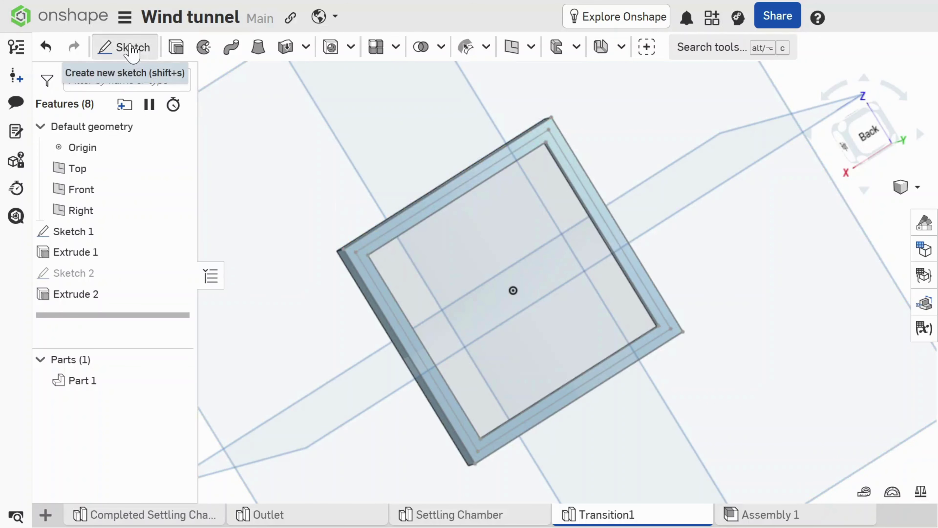
{"action": "left_click", "coordinate": [124, 48]}
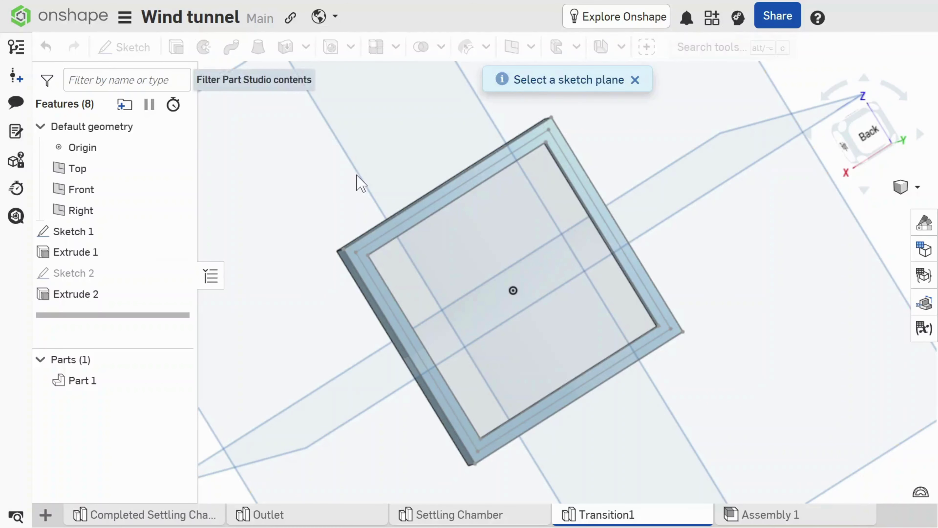
{"action": "left_click", "coordinate": [397, 228]}
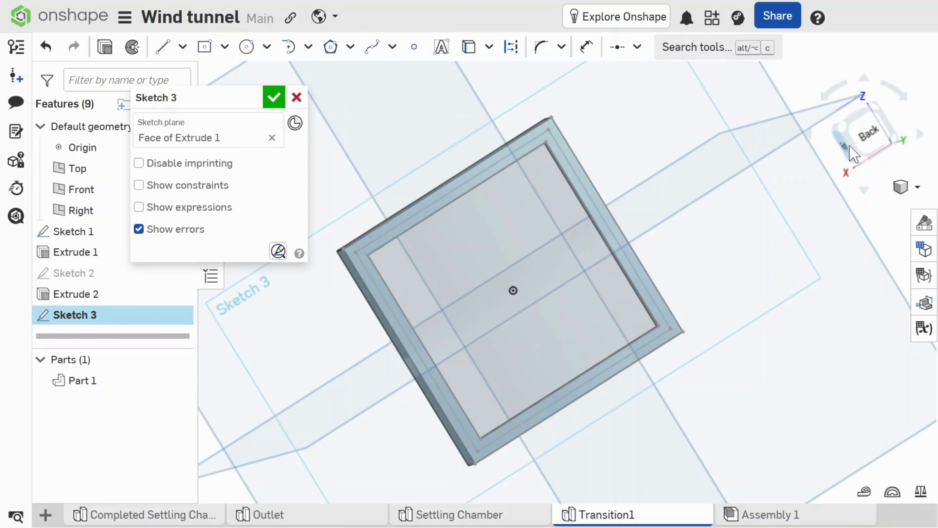
{"action": "left_click", "coordinate": [870, 141]}
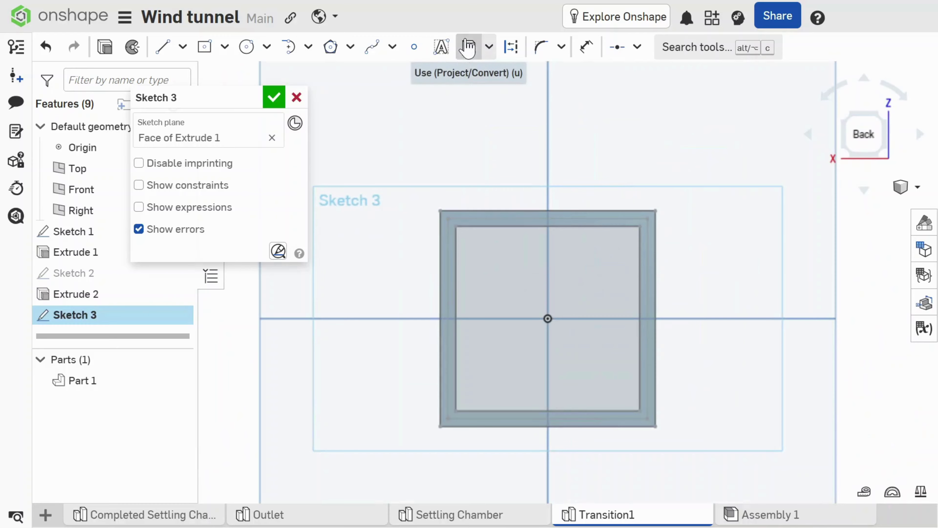
- Project the four outer edges of the frame's back face into the sketch with Use
{"action": "left_click", "coordinate": [467, 47]}
{"action": "left_click", "coordinate": [446, 211]}
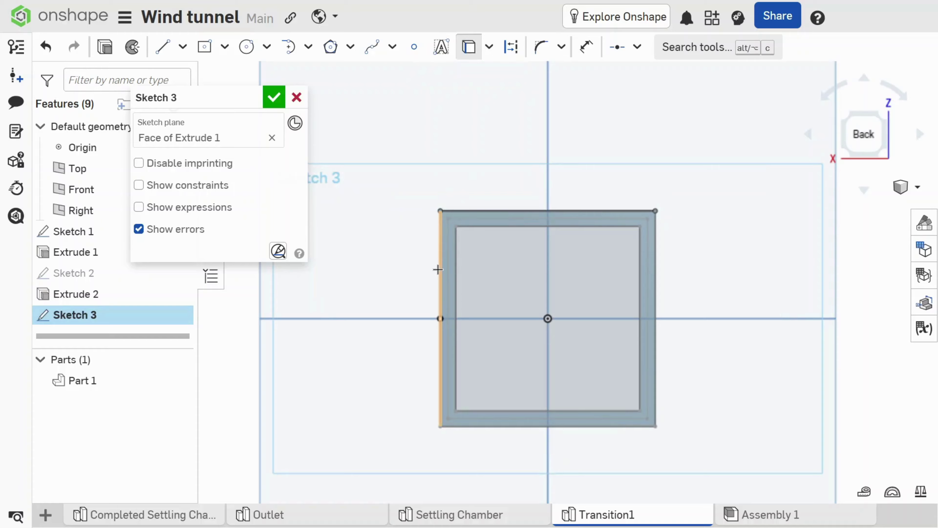
{"action": "left_click", "coordinate": [445, 341]}
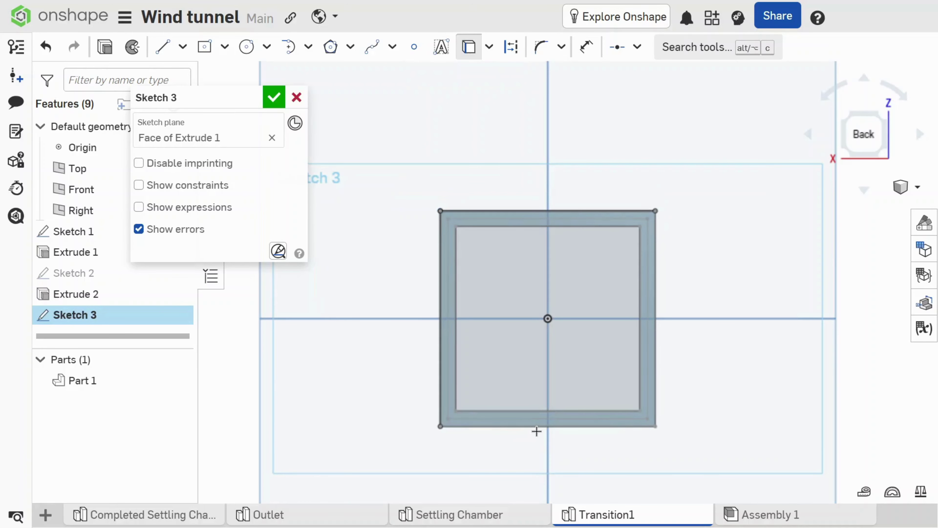
{"action": "left_click", "coordinate": [544, 426]}
{"action": "left_click", "coordinate": [657, 343]}
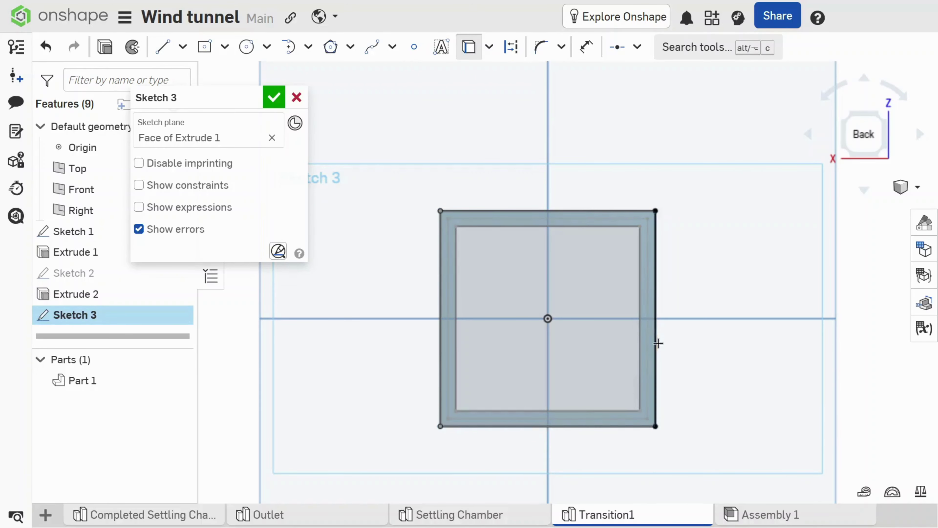
- Draw a center point rectangle about 43.4 mm wide, centred on the origin inside the frame opening
{"action": "scroll", "coordinate": [559, 257], "scroll_direction": "up", "scroll_amount": 1}
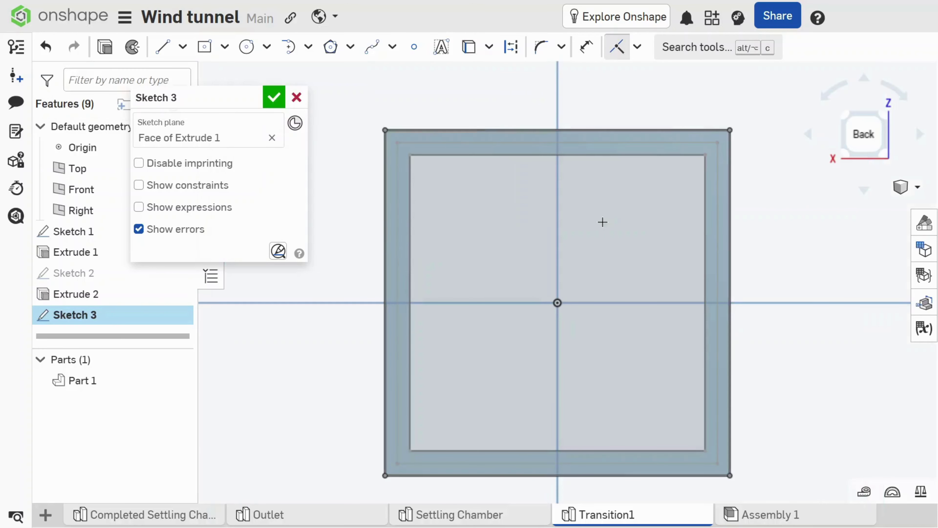
{"action": "left_click", "coordinate": [209, 49]}
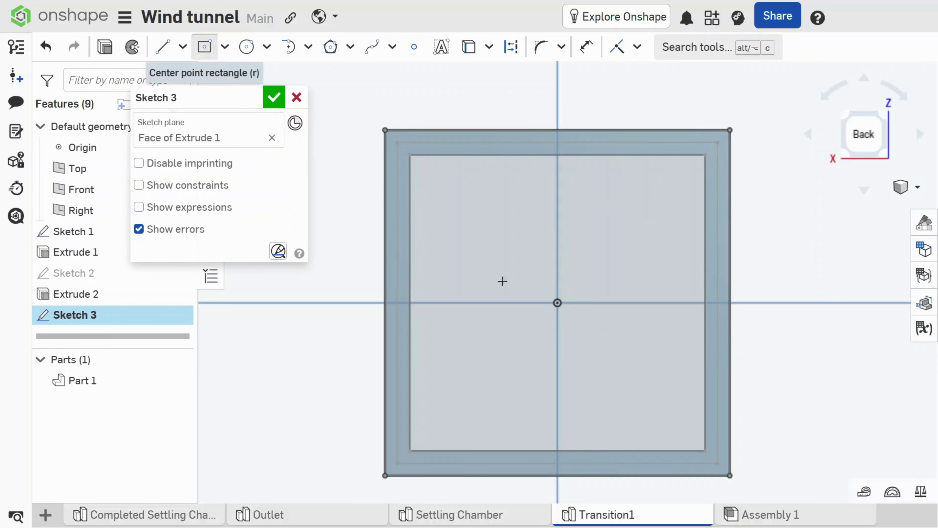
{"action": "left_click", "coordinate": [558, 303]}
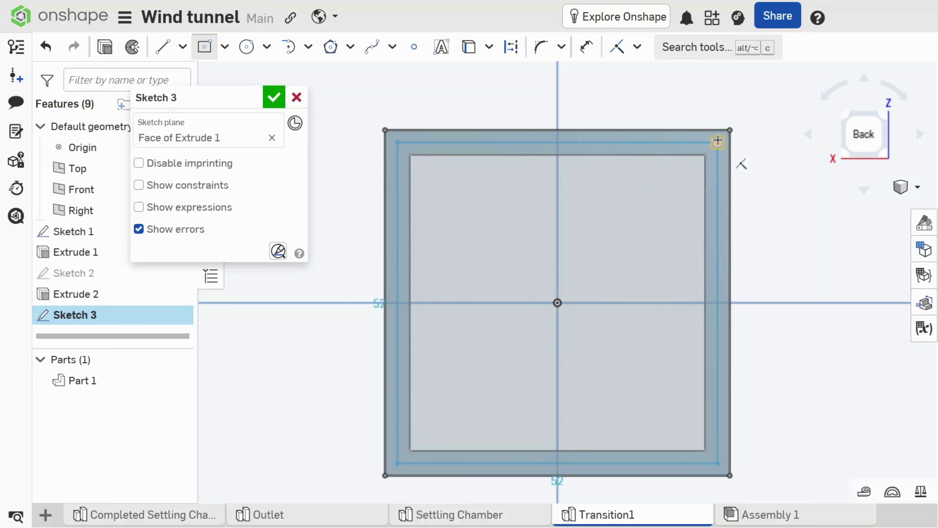
{"action": "left_click", "coordinate": [707, 152]}
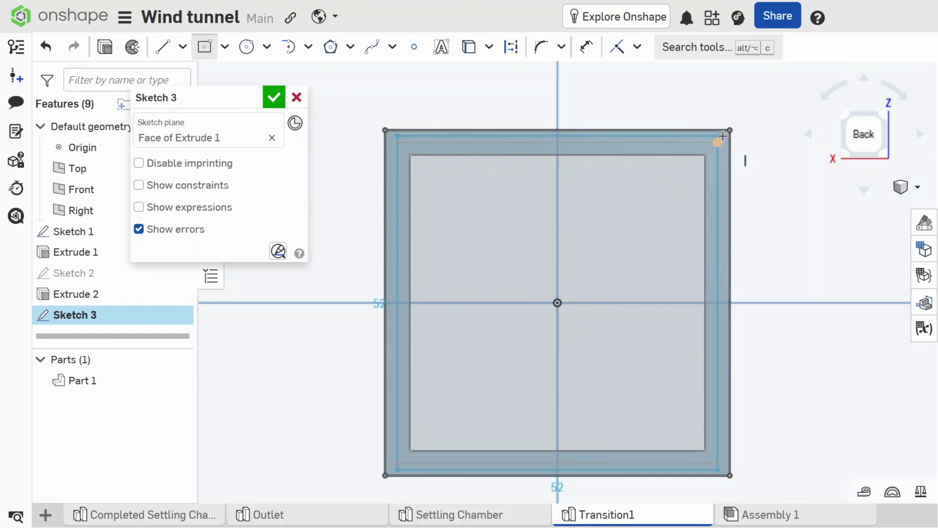
{"action": "left_click", "coordinate": [691, 170]}
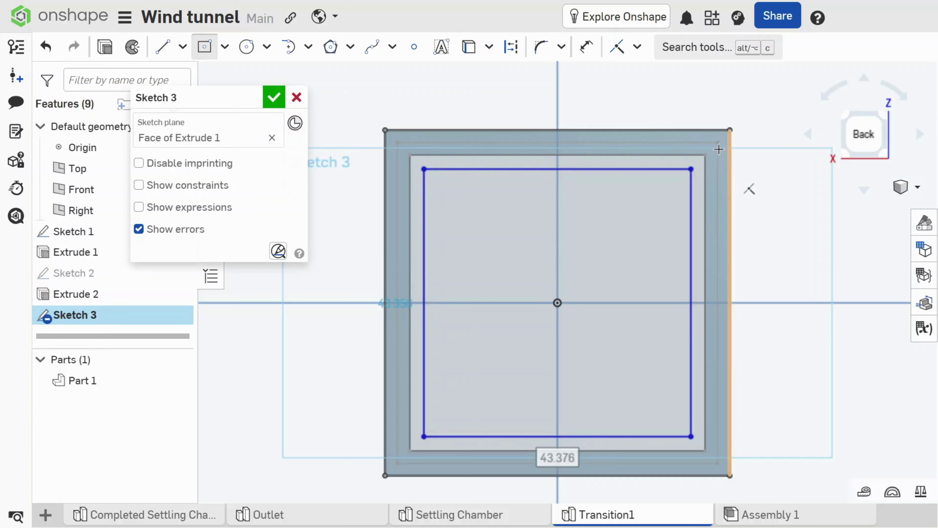
{"action": "key", "text": "Escape"}
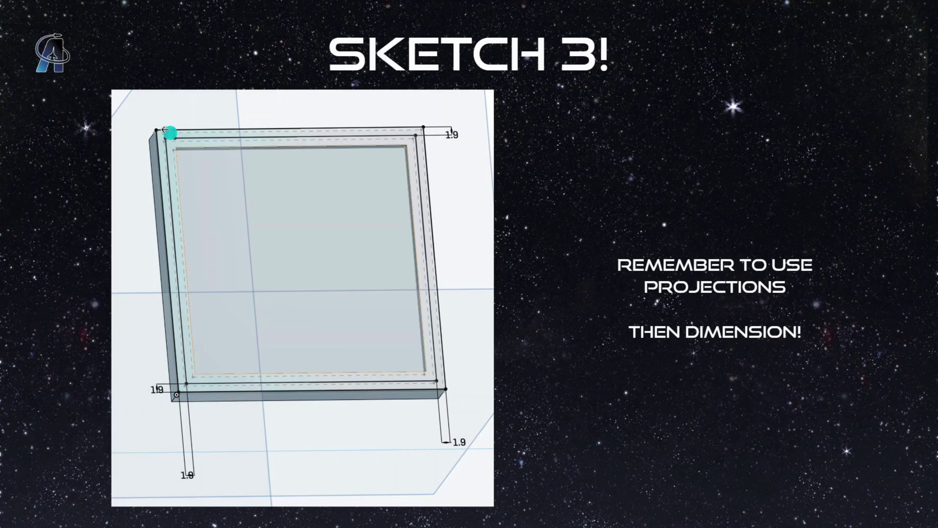
{"action": "left_click", "coordinate": [177, 133]}
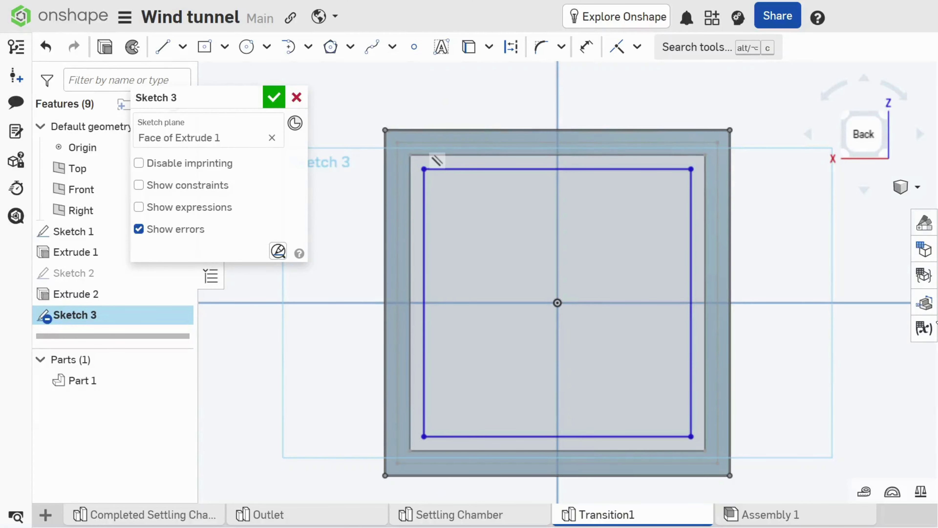
- Dimension the gap between the inner rectangle's bottom side and the frame's bottom outer edge to 1.9 mm
{"action": "left_click", "coordinate": [457, 221]}
{"action": "key", "text": "d"}
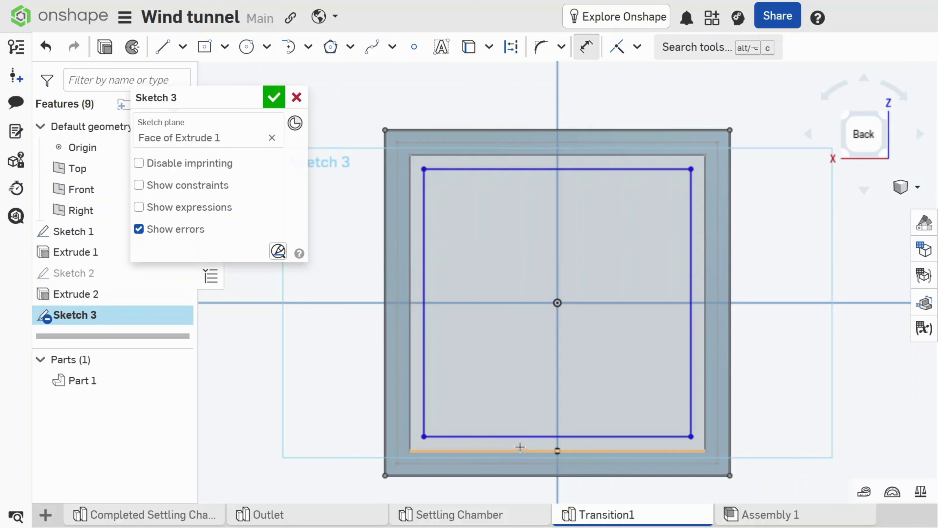
{"action": "left_click", "coordinate": [519, 438]}
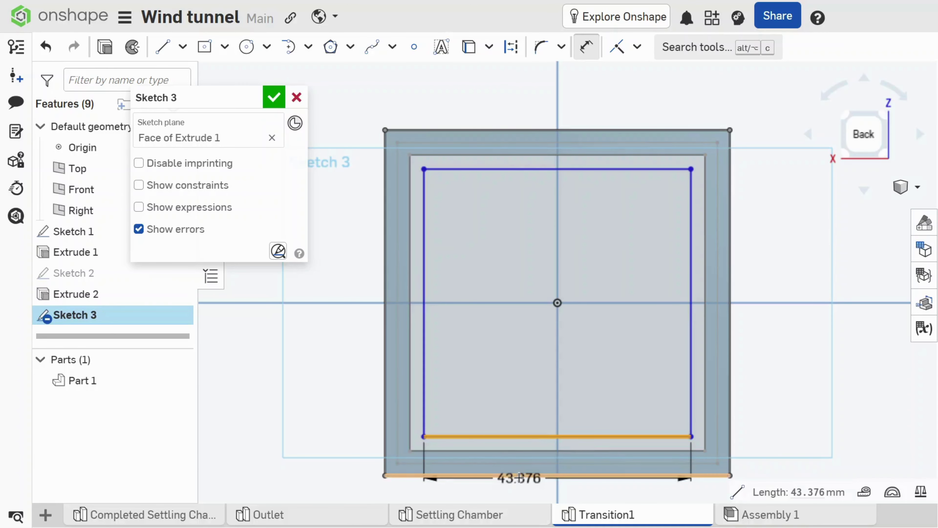
{"action": "left_click", "coordinate": [474, 474]}
{"action": "left_click", "coordinate": [295, 446]}
{"action": "type", "text": "1.9"}
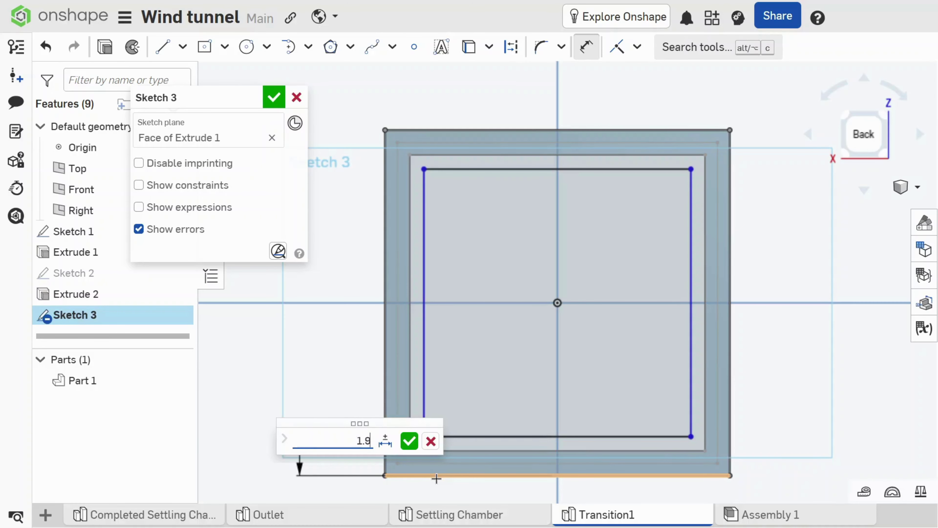
{"action": "key", "text": "Return"}
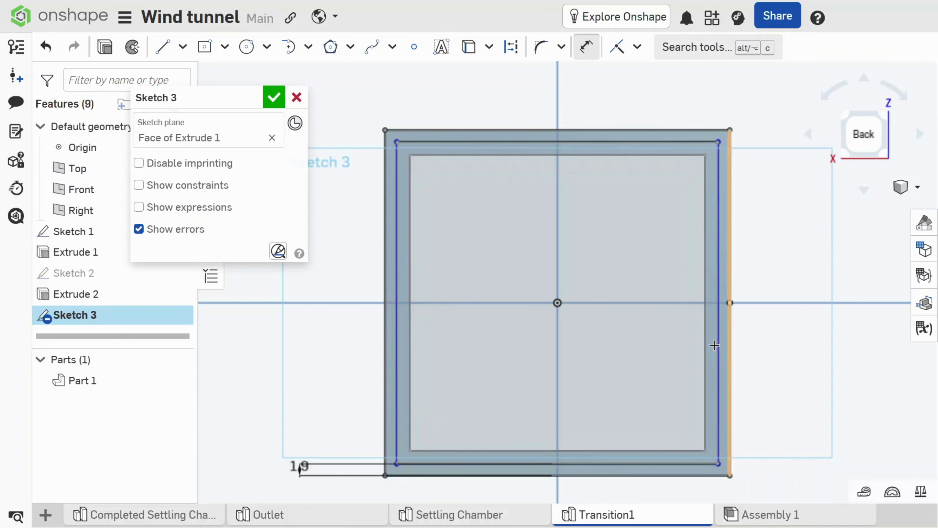
- Try to dimension the gap between the inner rectangle's right side and the frame's right outer edge to 1.9 mm
{"action": "left_click", "coordinate": [717, 333]}
{"action": "left_click", "coordinate": [730, 237]}
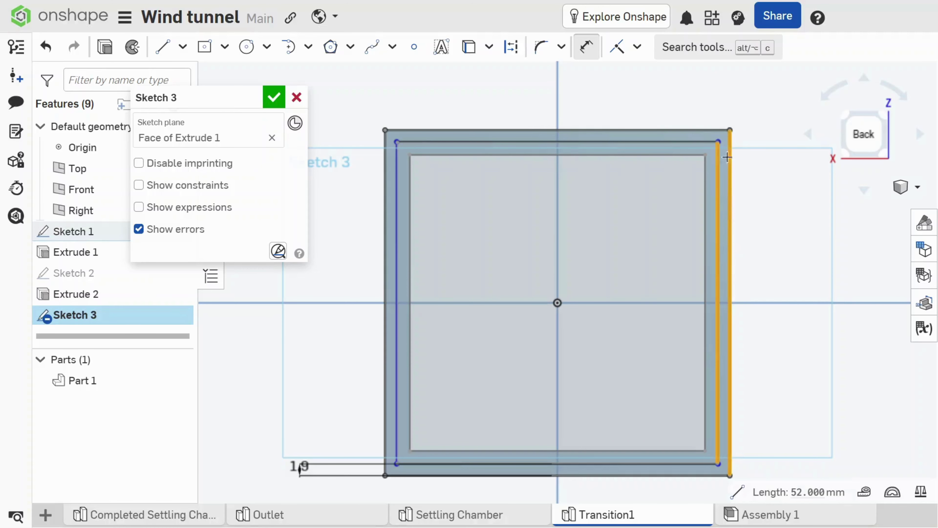
{"action": "left_click", "coordinate": [726, 90]}
{"action": "type", "text": "1"}
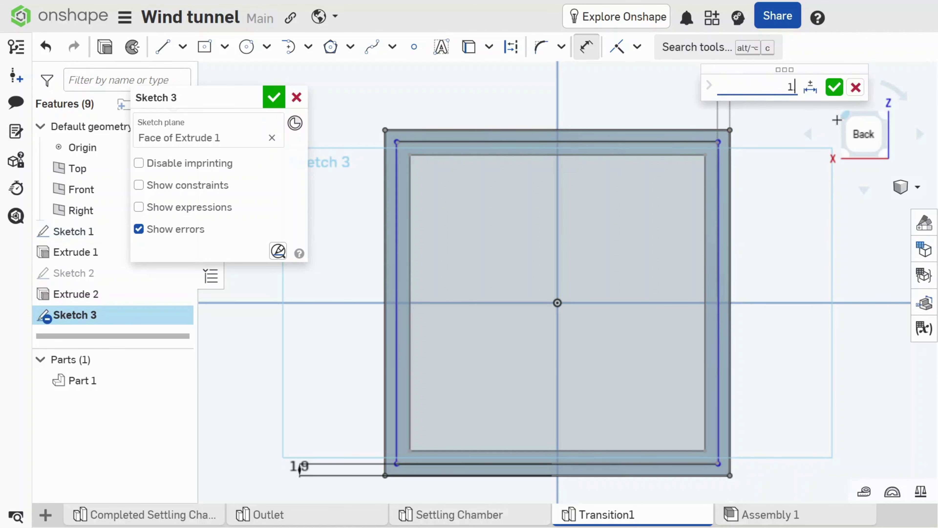
{"action": "type", "text": ".9"}
{"action": "key", "text": "Return"}
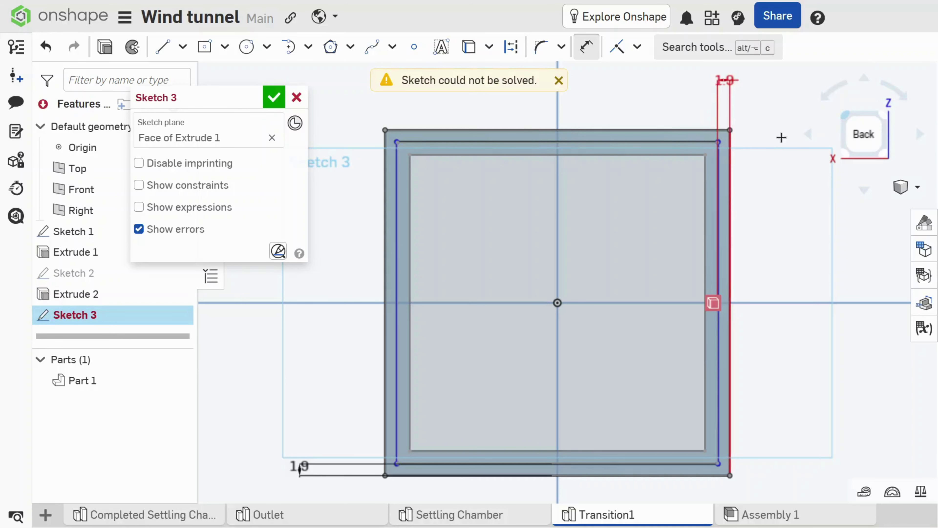
{"action": "key", "text": "Escape"}
{"action": "key", "text": "ctrl+z"}
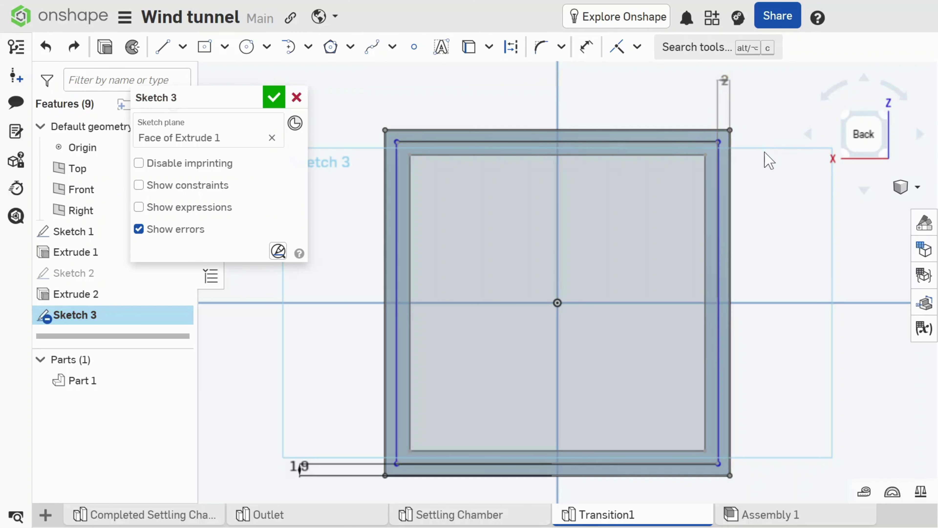
- Dimension the gap between the inner rectangle's right side and the frame's right outer edge
{"action": "scroll", "coordinate": [780, 184], "scroll_direction": "down", "scroll_amount": 2}
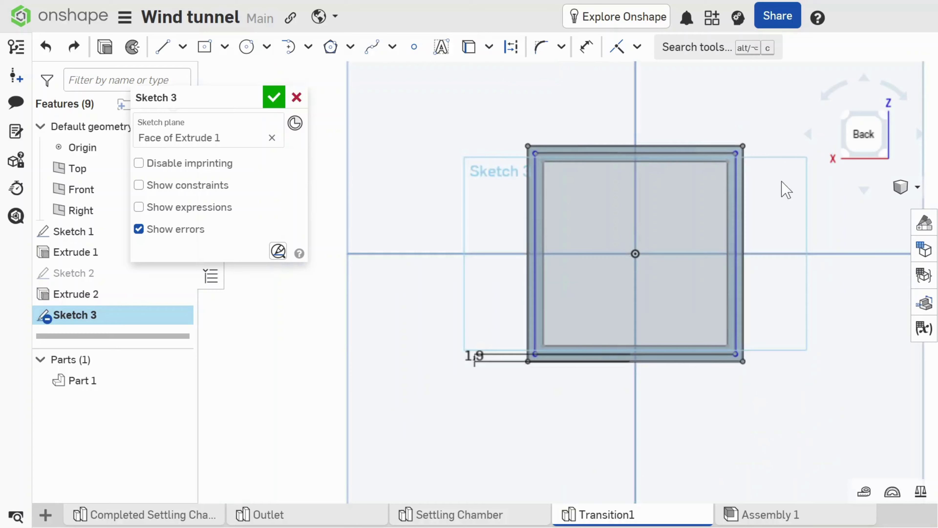
{"action": "scroll", "coordinate": [666, 229], "scroll_direction": "up", "scroll_amount": 8}
{"action": "scroll", "coordinate": [644, 247], "scroll_direction": "up", "scroll_amount": 2}
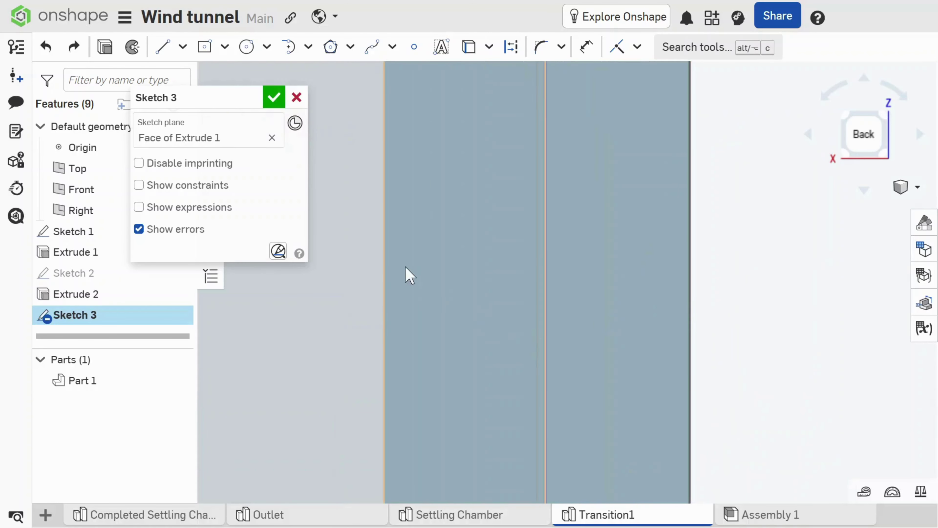
{"action": "key", "text": "d"}
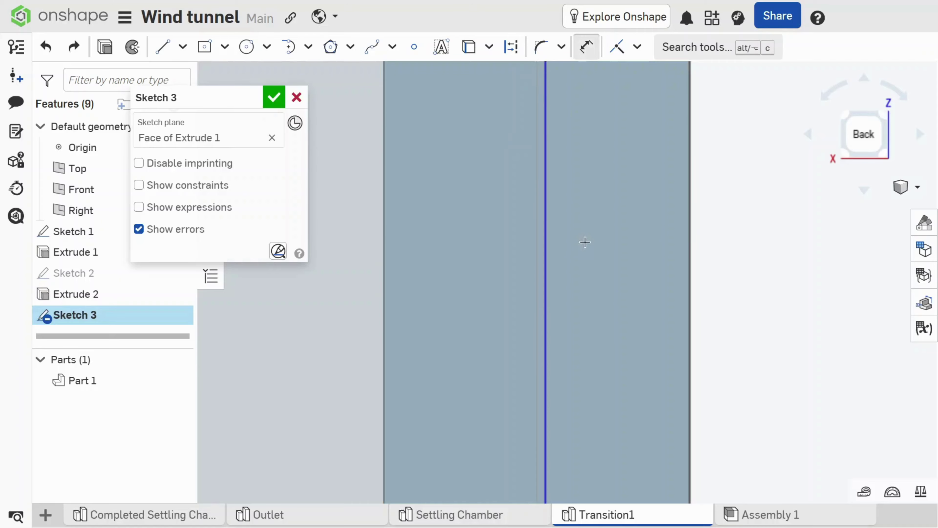
{"action": "left_click", "coordinate": [545, 237]}
{"action": "left_click", "coordinate": [692, 233]}
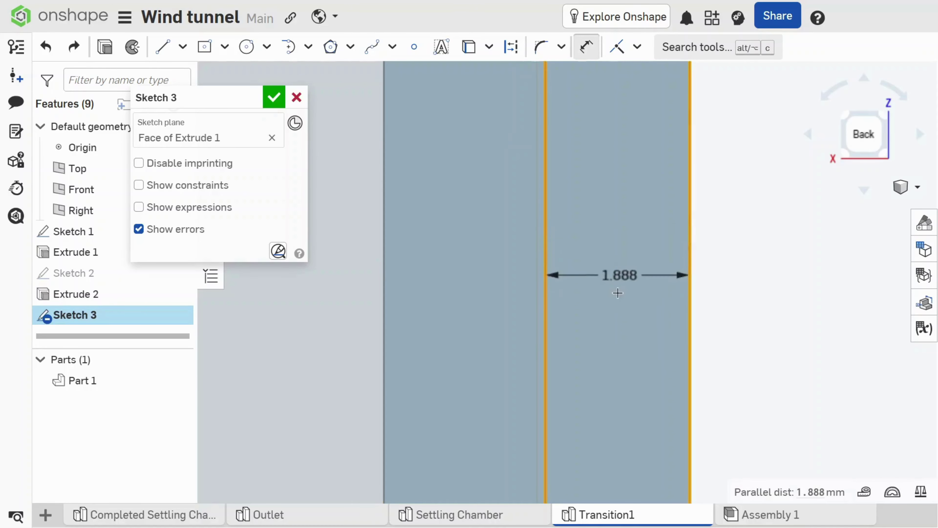
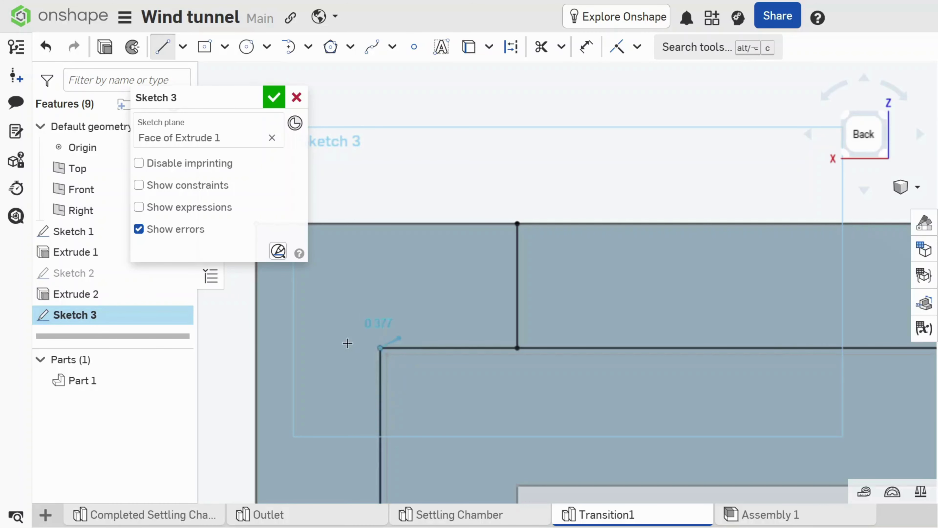
- Draw a vertical line about 1.9 mm long from the inner rectangle's top-left corner up to the frame's top outer edge
{"action": "key", "text": "t"}
{"action": "left_click", "coordinate": [379, 347]}
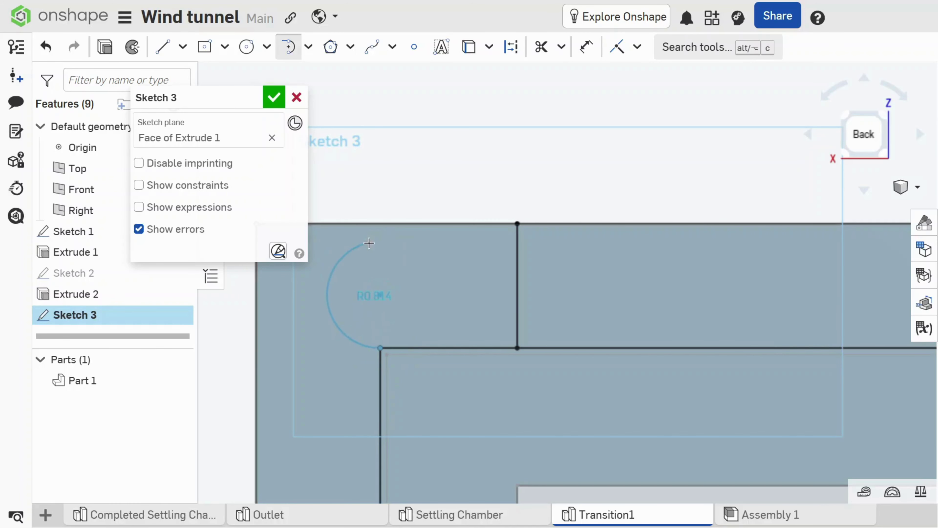
{"action": "key", "text": "l"}
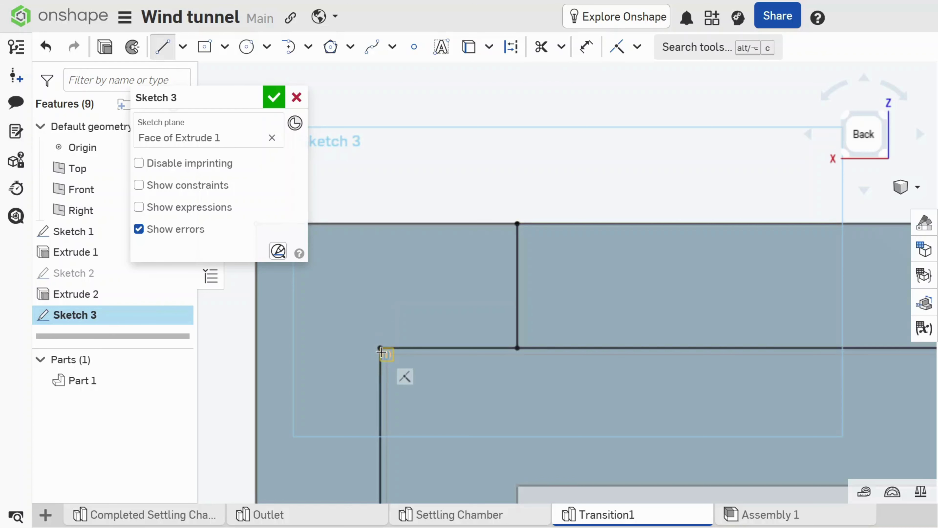
{"action": "left_click", "coordinate": [381, 348]}
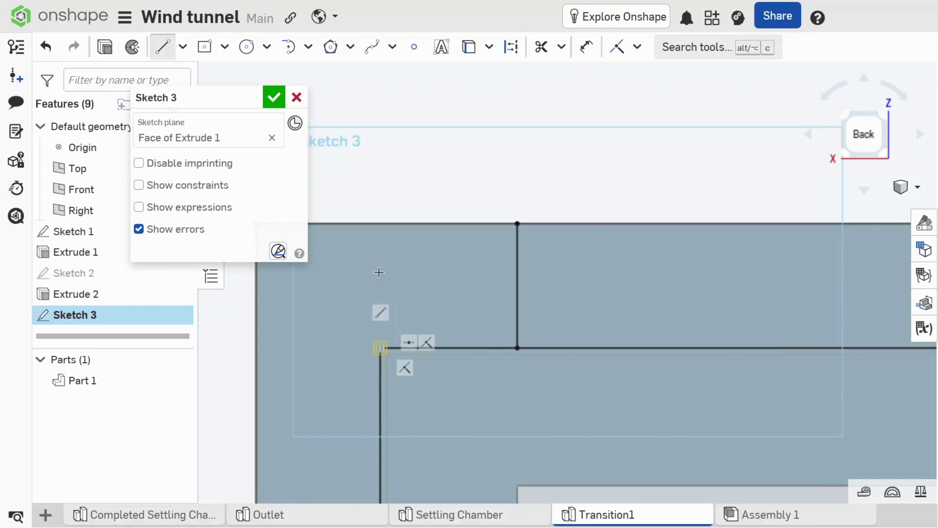
{"action": "left_click", "coordinate": [381, 224]}
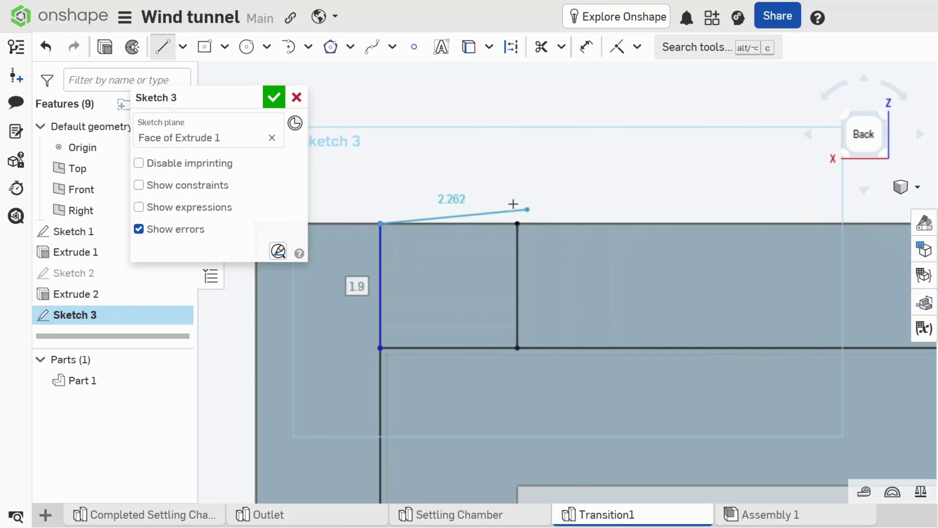
{"action": "key", "text": "Escape"}
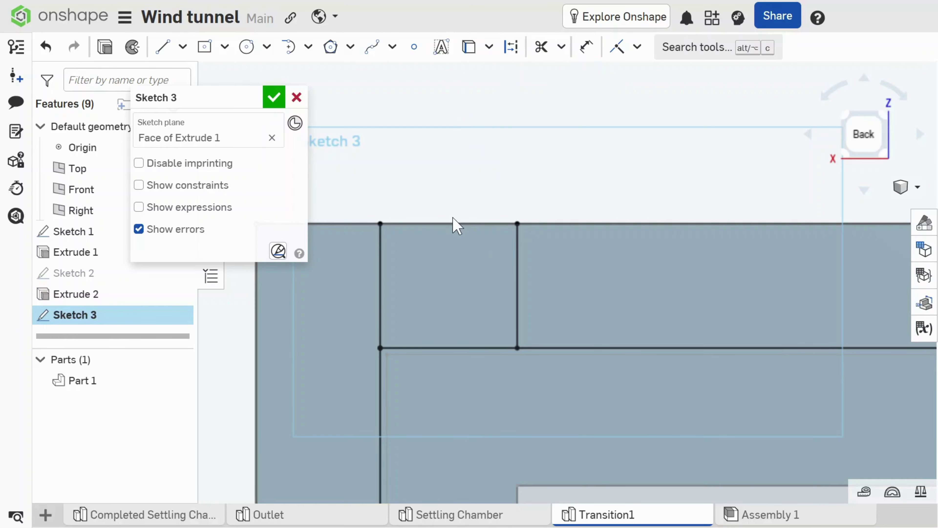
- Trim the inner rectangle's and outer square's top segments between the two short vertical lines near the top-left corner
{"action": "left_click", "coordinate": [561, 47]}
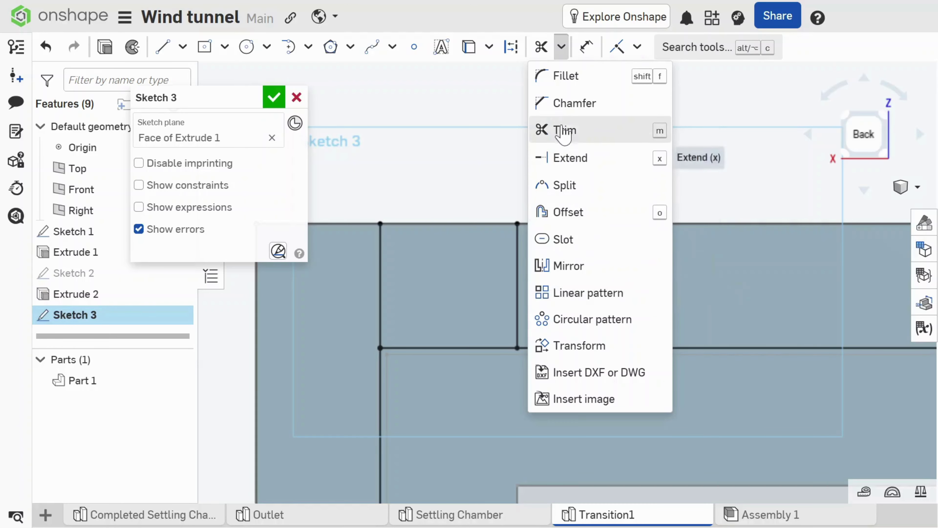
{"action": "left_click", "coordinate": [541, 130]}
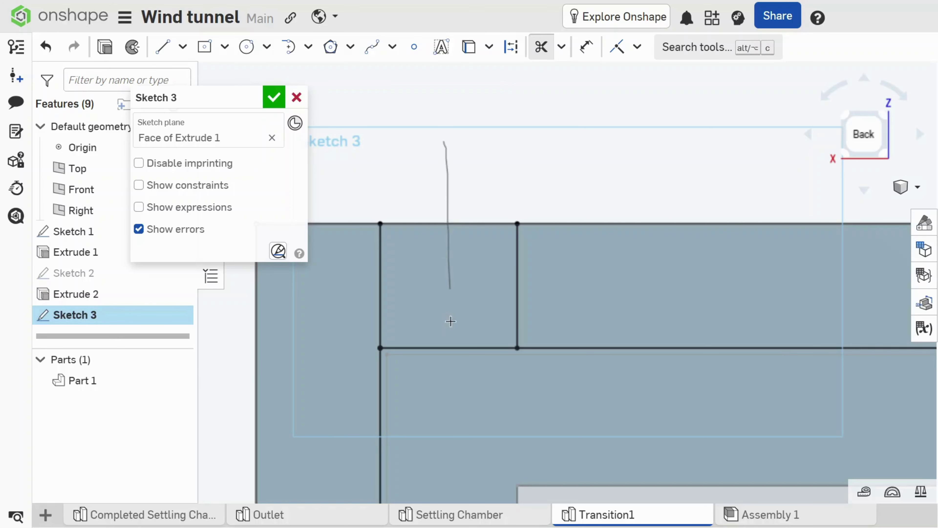
{"action": "left_click_drag", "start_coordinate": [450, 320], "coordinate": [453, 404]}
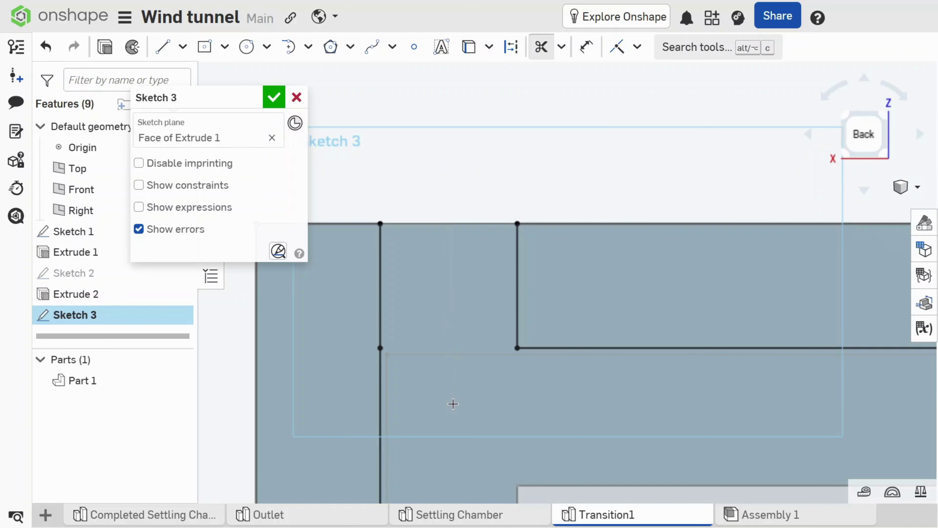
{"action": "scroll", "coordinate": [443, 225], "scroll_direction": "down", "scroll_amount": 10}
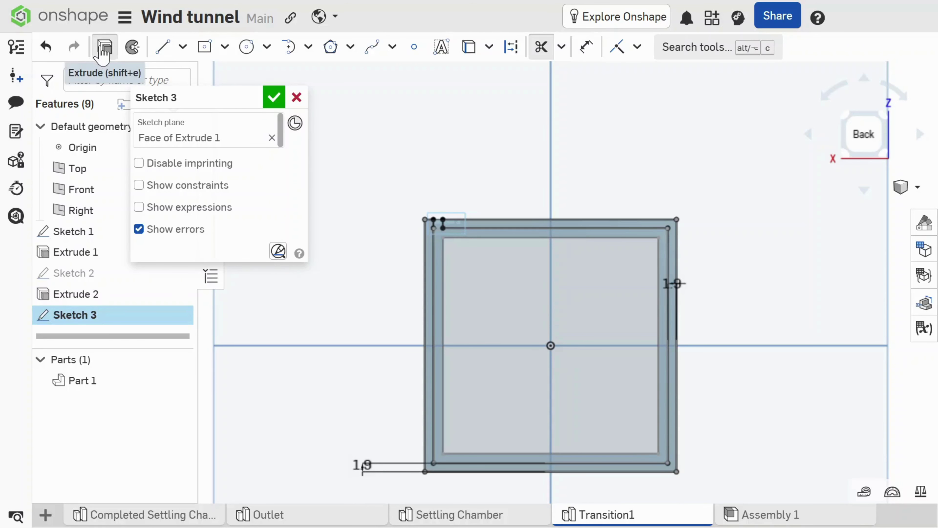
- Extrude the notched outer ring of Sketch 3 by 4 mm blind, adding it to Part 1
{"action": "left_click", "coordinate": [105, 47]}
{"action": "key", "text": "shift+e"}
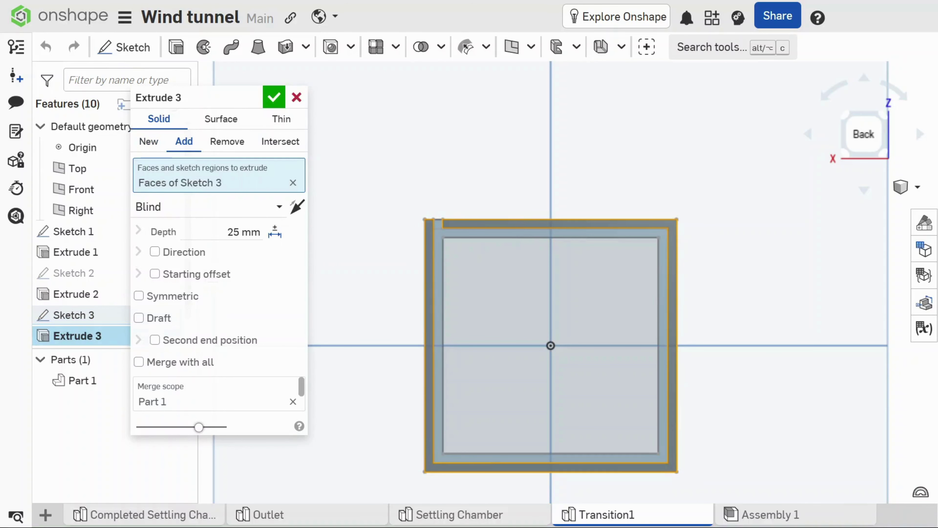
{"action": "left_click", "coordinate": [235, 231]}
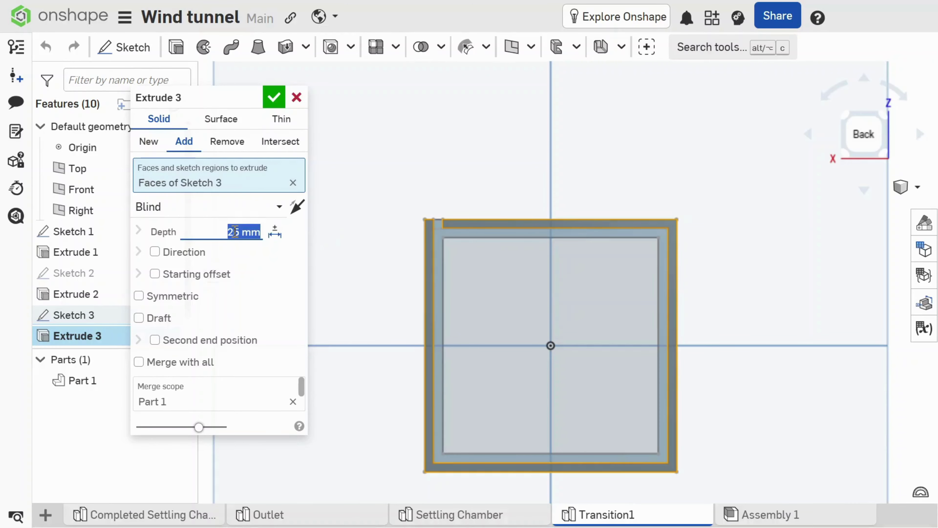
{"action": "type", "text": "4"}
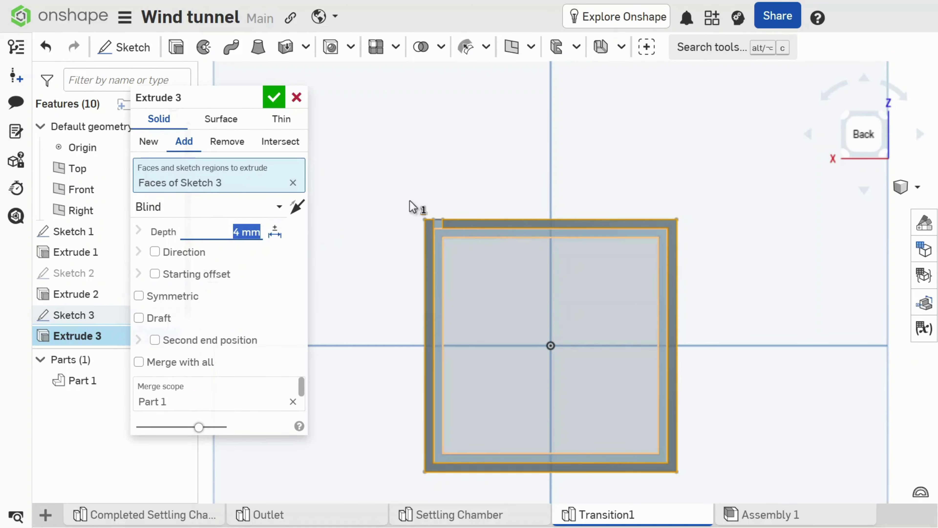
{"action": "mouse_move", "coordinate": [410, 201]}
{"action": "right_mouse_down"}
{"action": "mouse_move", "coordinate": [402, 185]}
{"action": "mouse_move", "coordinate": [406, 195]}
{"action": "mouse_move", "coordinate": [392, 197]}
{"action": "mouse_move", "coordinate": [413, 199]}
{"action": "right_mouse_up"}
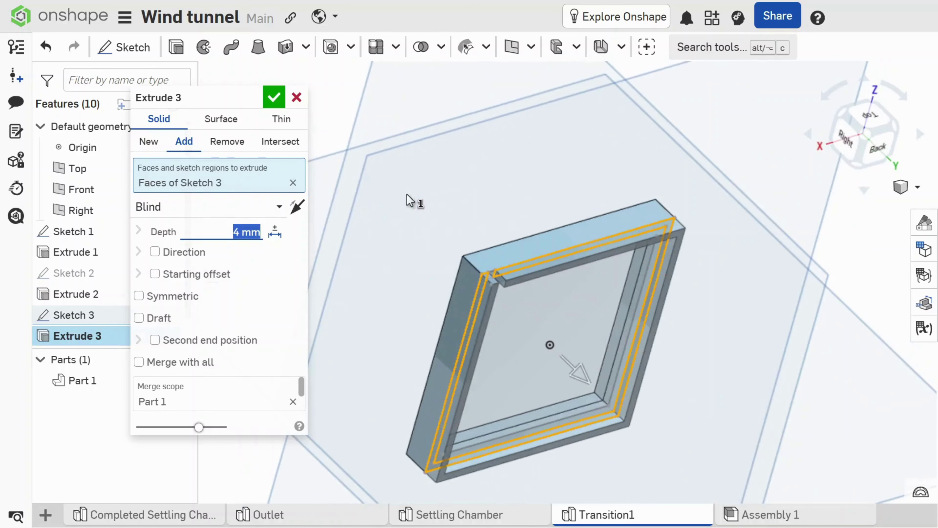
{"action": "left_click", "coordinate": [273, 96]}
{"action": "right_click_drag", "start_coordinate": [780, 276], "coordinate": [733, 280]}
{"action": "left_click", "coordinate": [732, 200]}
{"action": "left_click", "coordinate": [342, 83]}
{"action": "scroll", "coordinate": [479, 201], "scroll_direction": "down", "scroll_amount": 6}
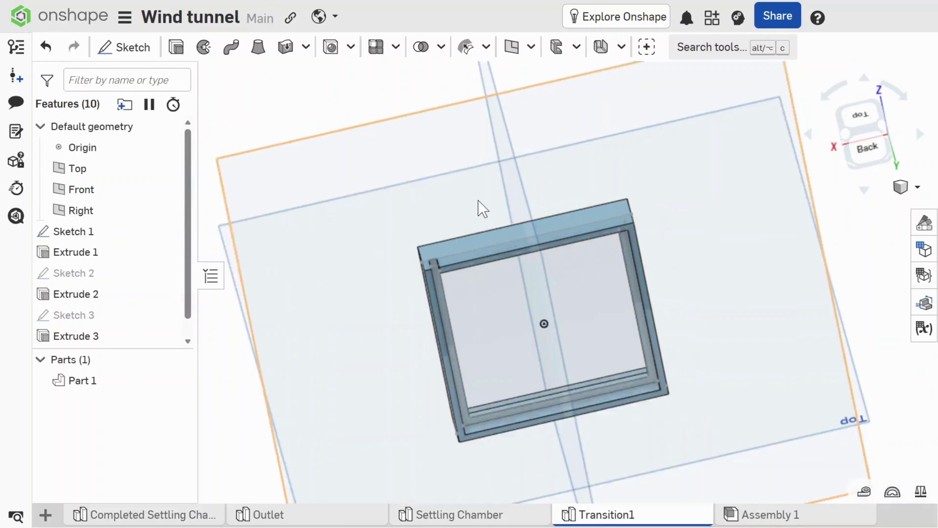
{"action": "scroll", "coordinate": [694, 260], "scroll_direction": "up", "scroll_amount": 2}
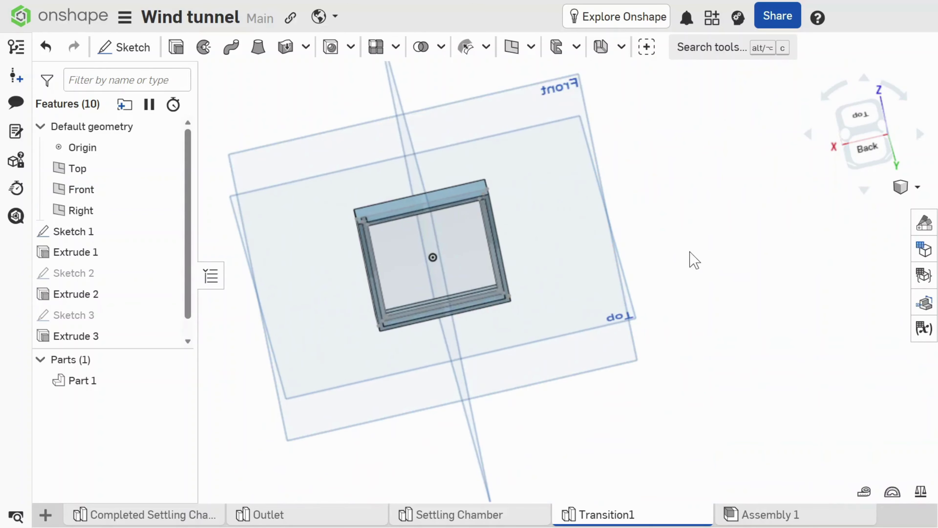
- Create a plane offset 50 mm from the Front plane, with its direction flipped toward the back of the frame
{"action": "right_click_drag", "start_coordinate": [668, 254], "coordinate": [645, 244]}
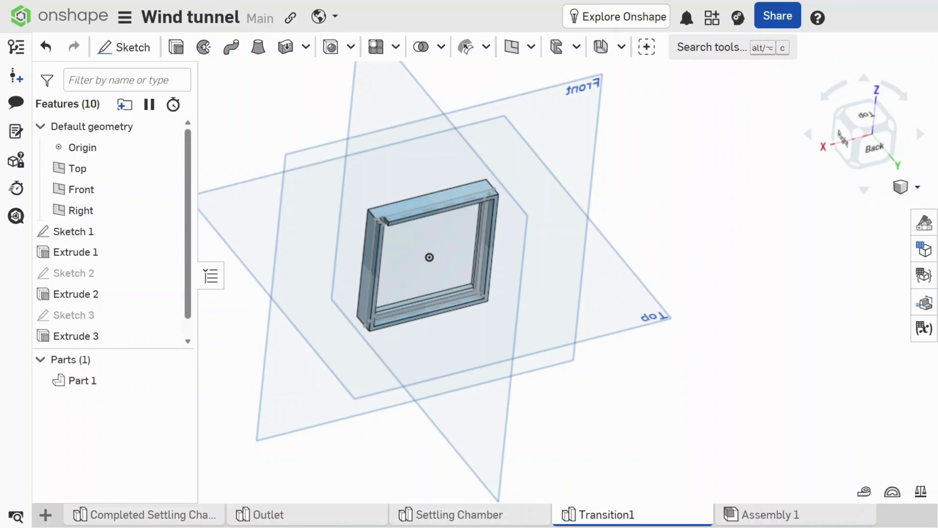
{"action": "left_click", "coordinate": [345, 171]}
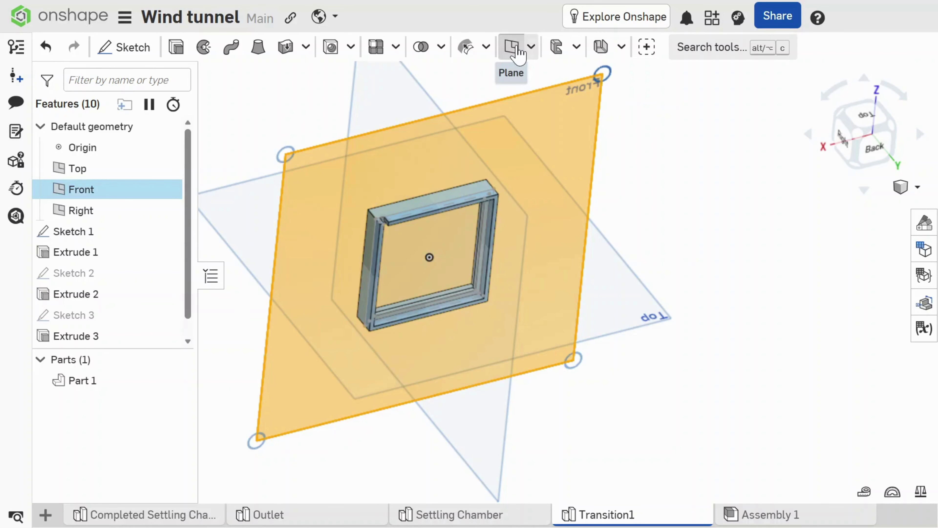
{"action": "left_click", "coordinate": [513, 47]}
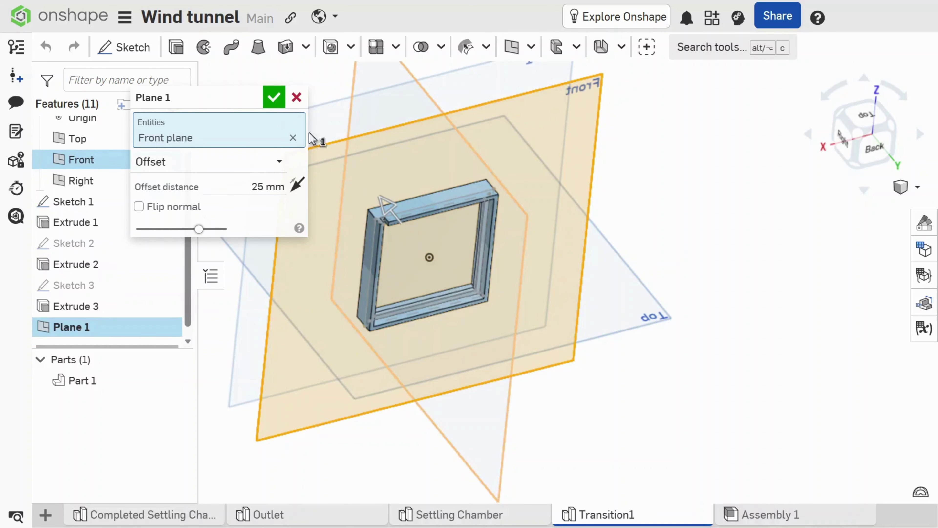
{"action": "left_click", "coordinate": [267, 187]}
{"action": "type", "text": "5"}
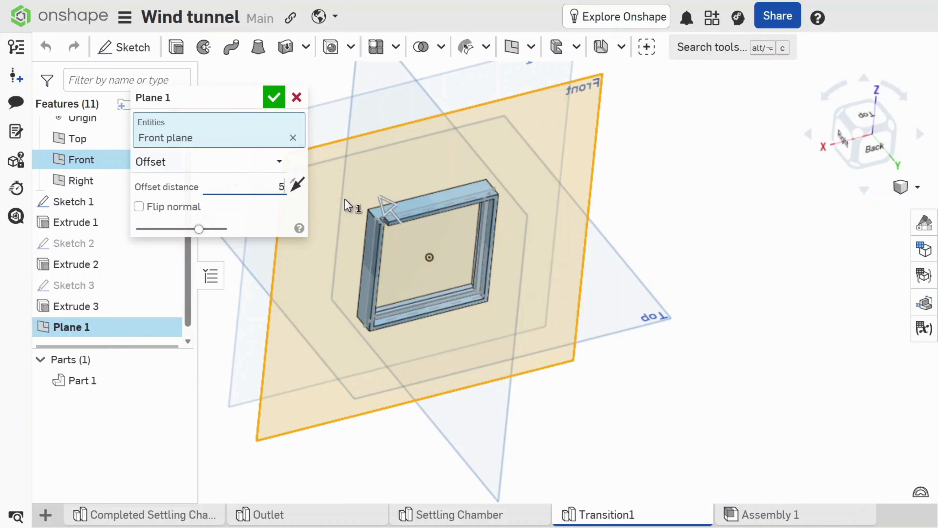
{"action": "type", "text": "0"}
{"action": "left_click", "coordinate": [256, 223]}
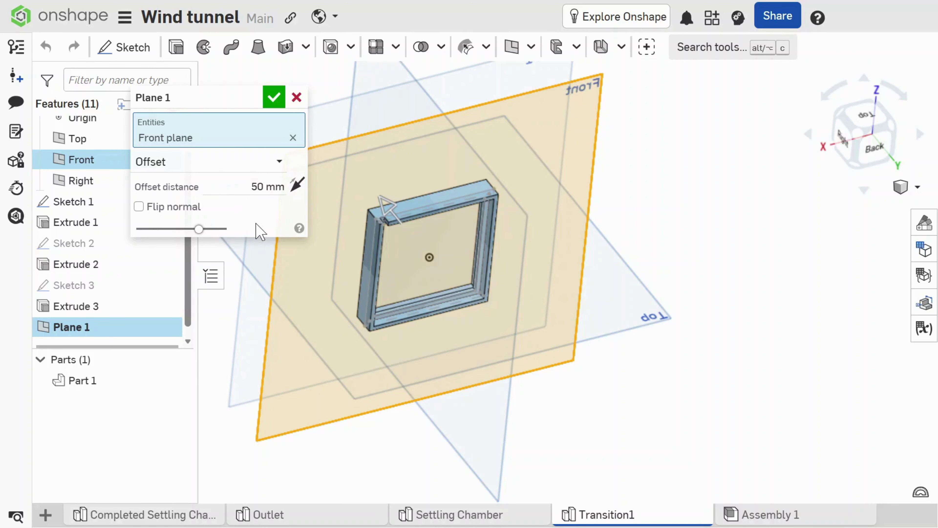
{"action": "left_click", "coordinate": [300, 187]}
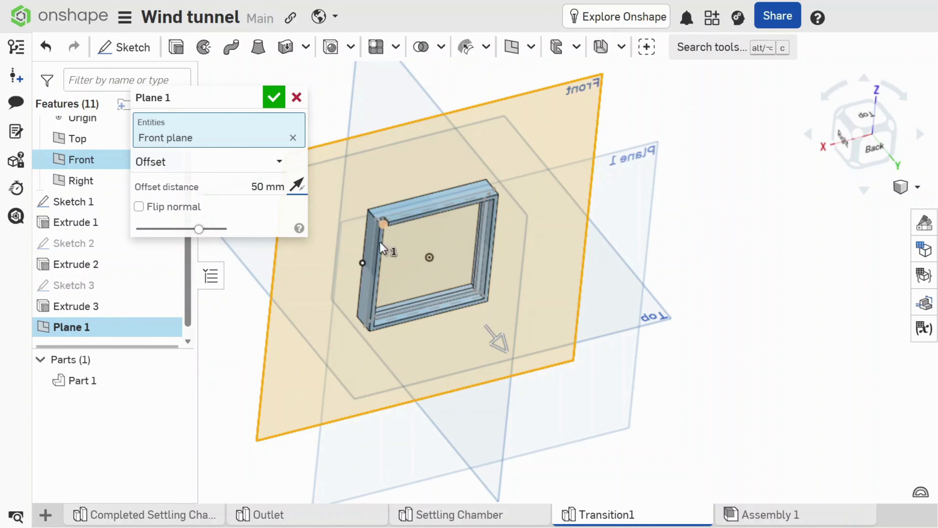
{"action": "right_click_drag", "start_coordinate": [496, 247], "coordinate": [525, 247]}
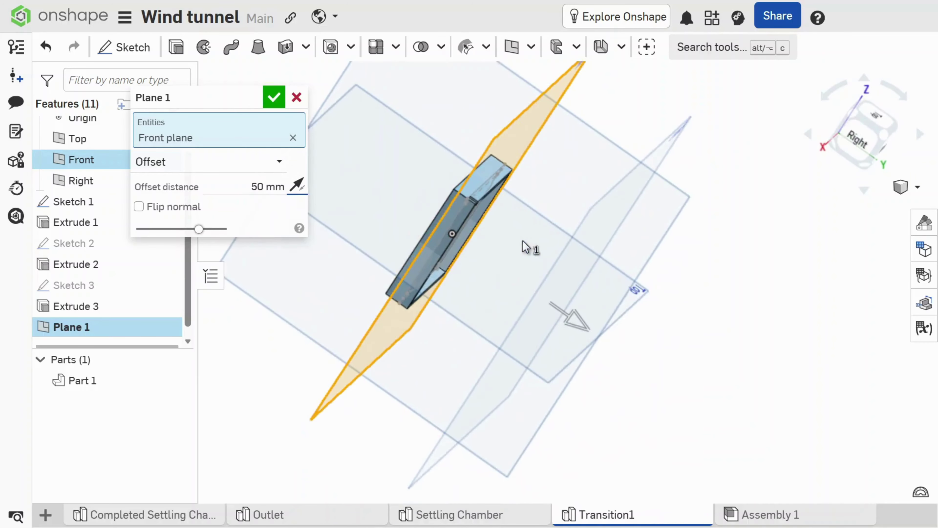
{"action": "left_click", "coordinate": [275, 100]}
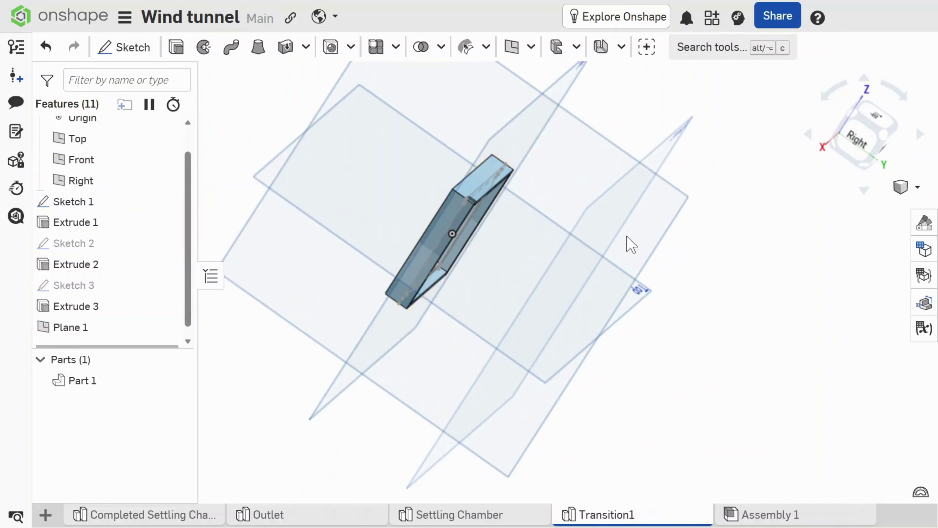
- Start a sketch on Plane 1 and look at it squarely from the back
{"action": "right_click_drag", "start_coordinate": [629, 245], "coordinate": [625, 193]}
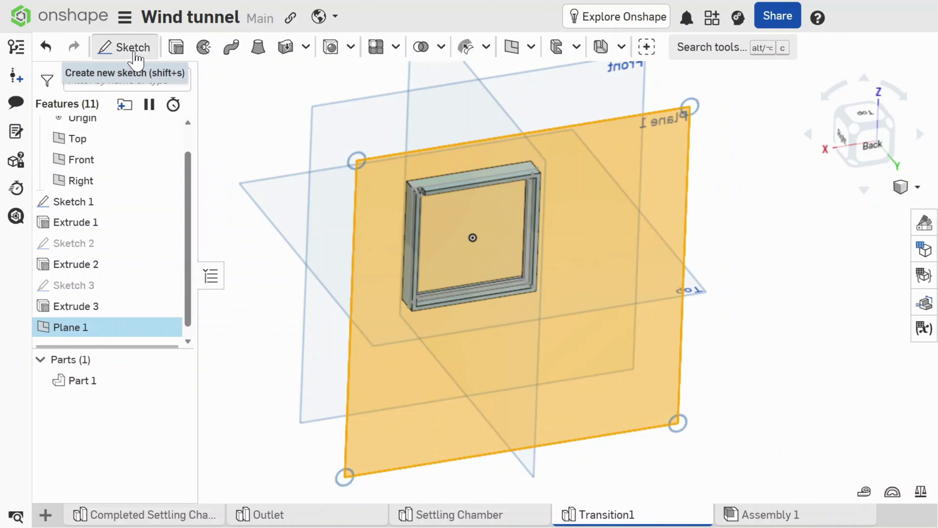
{"action": "left_click", "coordinate": [132, 48]}
{"action": "left_click", "coordinate": [867, 163]}
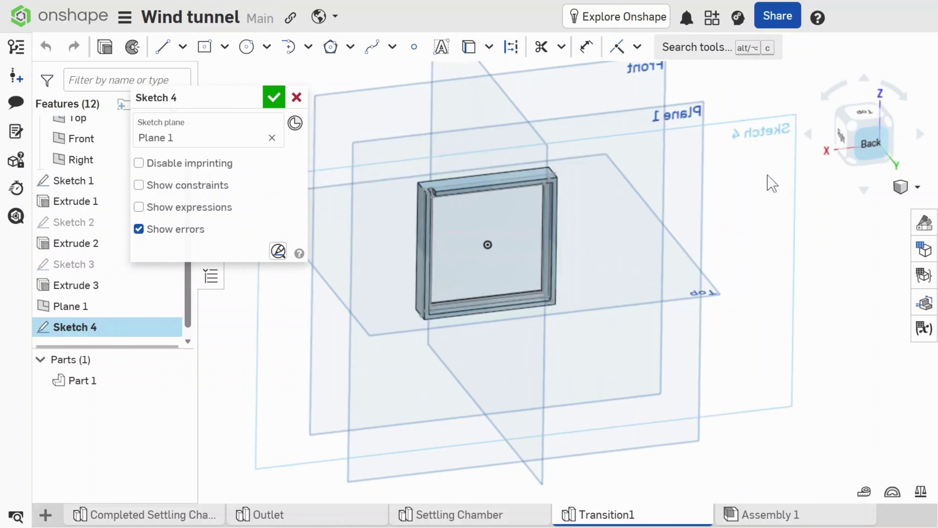
{"action": "scroll", "coordinate": [691, 277], "scroll_direction": "down", "scroll_amount": 3}
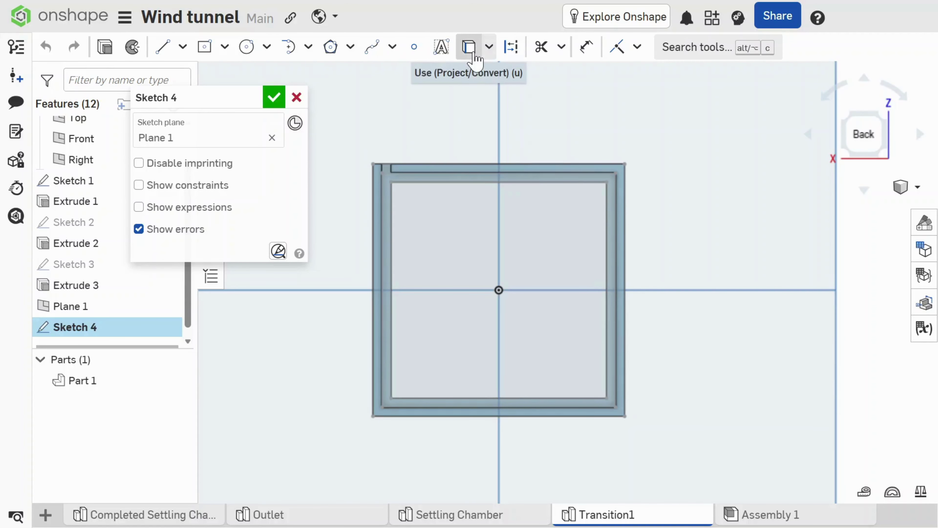
- Project the frame's notched back rim outline into the sketch on Plane 1 and finish the sketch
{"action": "left_click", "coordinate": [469, 50]}
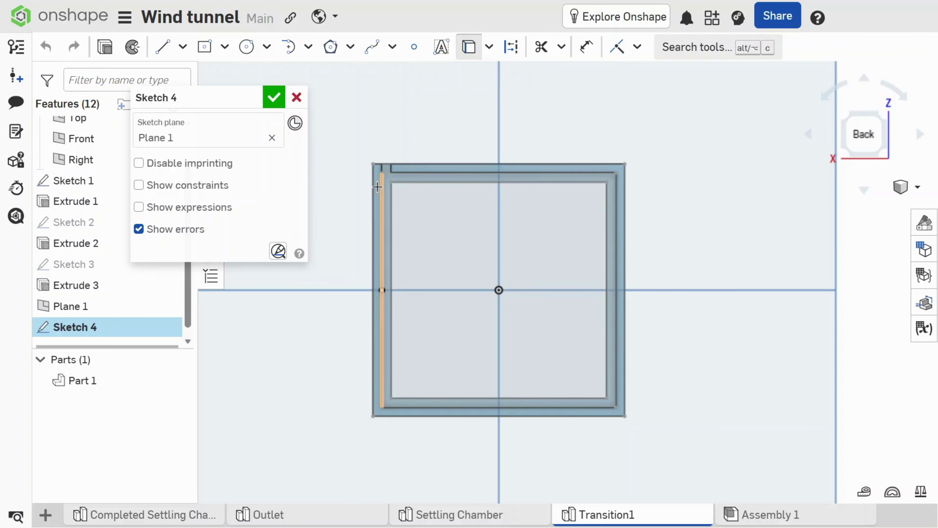
{"action": "scroll", "coordinate": [376, 186], "scroll_direction": "up", "scroll_amount": 3}
{"action": "scroll", "coordinate": [378, 187], "scroll_direction": "up", "scroll_amount": 3}
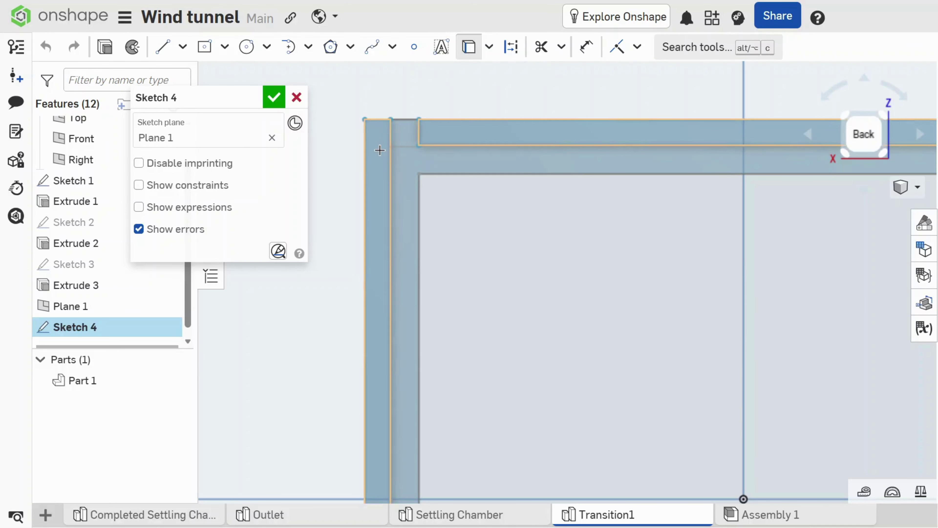
{"action": "scroll", "coordinate": [379, 150], "scroll_direction": "down", "scroll_amount": 5}
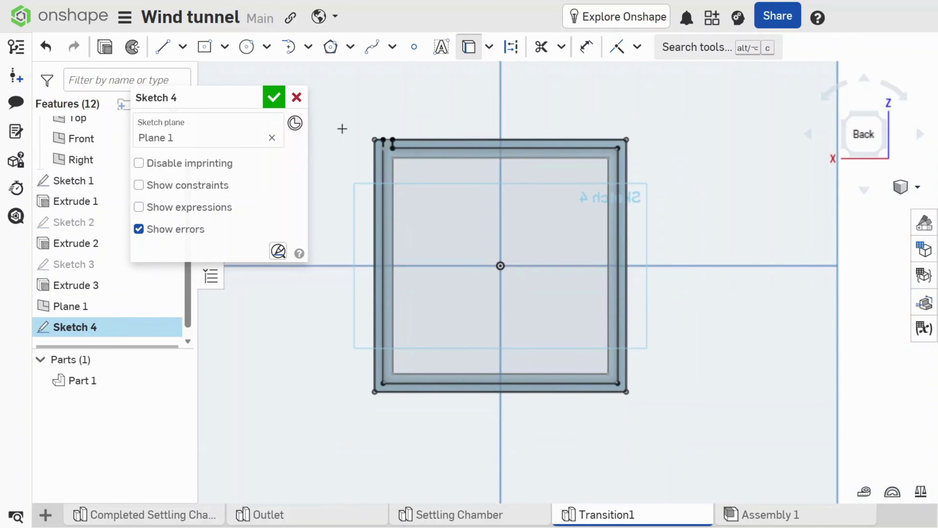
{"action": "scroll", "coordinate": [379, 144], "scroll_direction": "up", "scroll_amount": 3}
{"action": "left_click", "coordinate": [377, 194]}
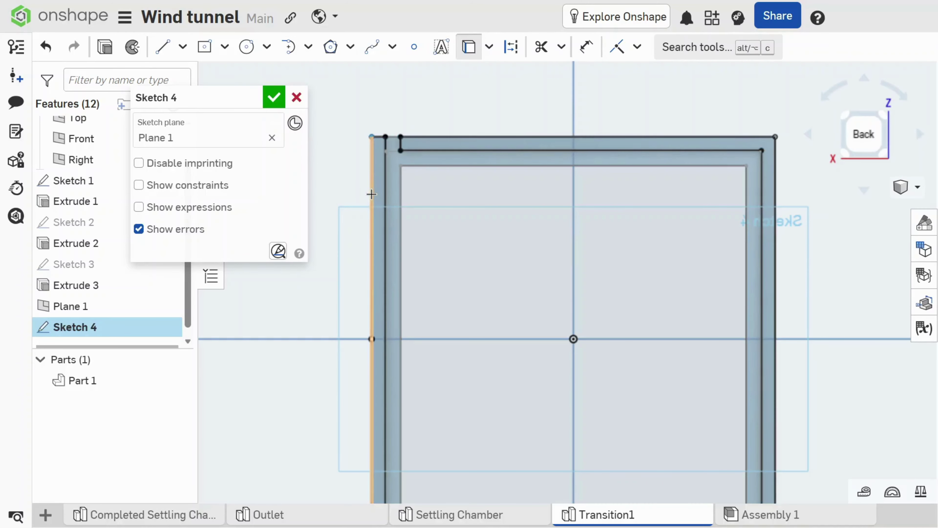
{"action": "scroll", "coordinate": [371, 194], "scroll_direction": "up", "scroll_amount": 5}
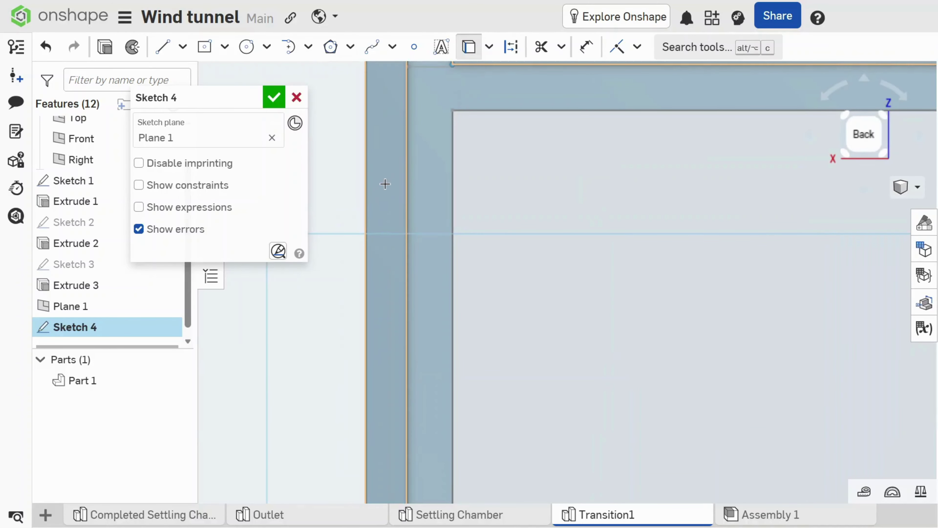
{"action": "scroll", "coordinate": [385, 184], "scroll_direction": "down", "scroll_amount": 5}
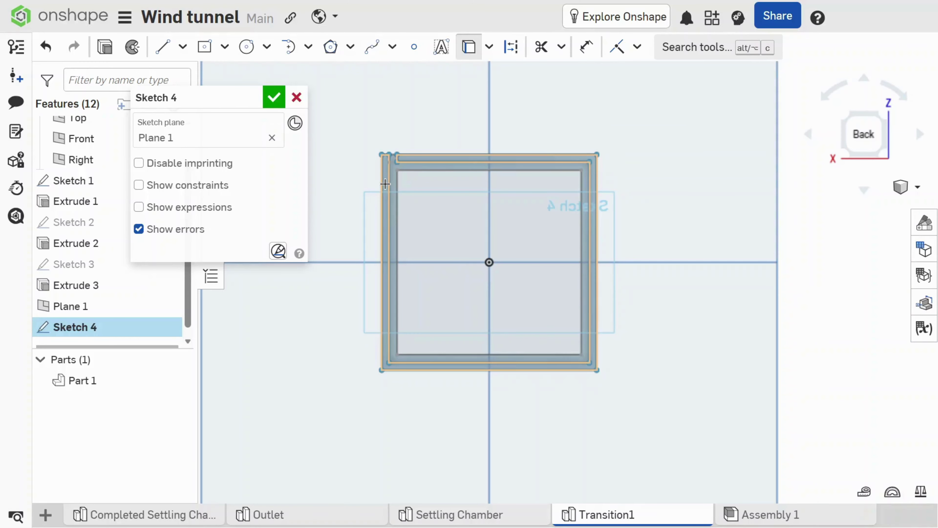
{"action": "left_click", "coordinate": [274, 99]}
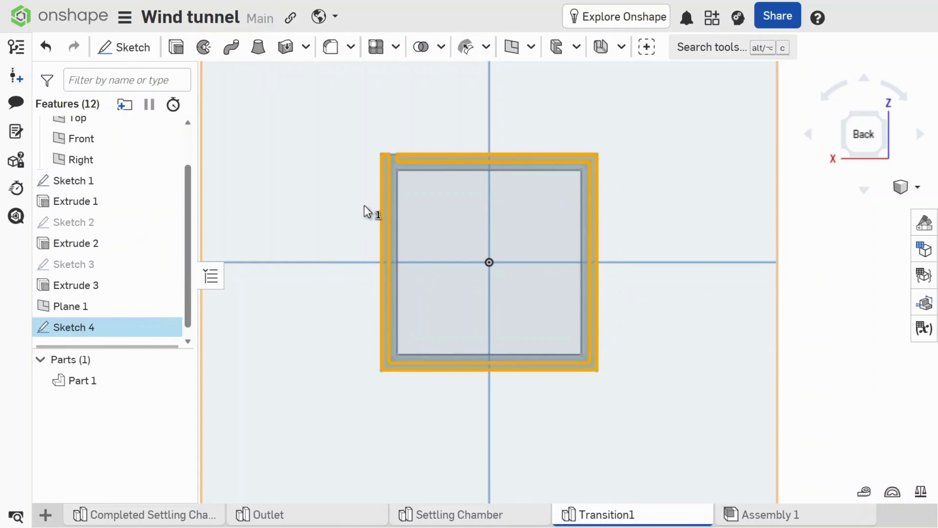
- Extrude the notched ring of Sketch 4 by 4 mm blind as a new part
{"action": "key", "text": "shift+e"}
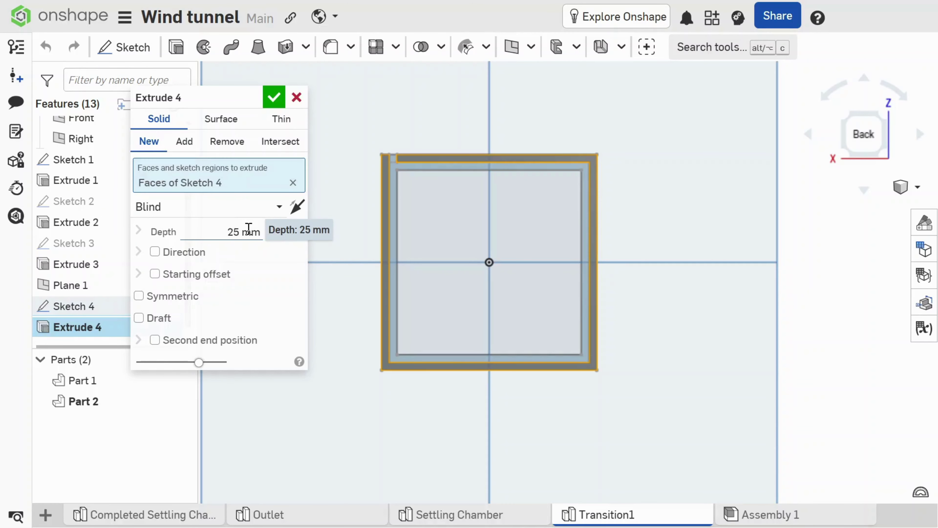
{"action": "left_click", "coordinate": [244, 229]}
{"action": "key", "text": "Left"}
{"action": "key", "text": "Delete"}
{"action": "key", "text": "Return"}
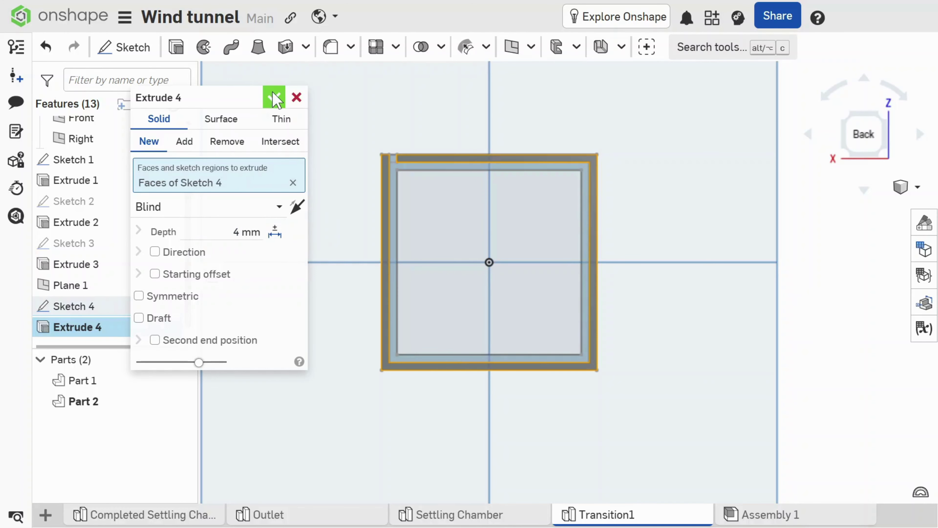
{"action": "left_click", "coordinate": [274, 99]}
- Start a sketch on the back face of the separate notched ring, viewed squarely from the back
{"action": "right_click_drag", "start_coordinate": [276, 100], "coordinate": [352, 153]}
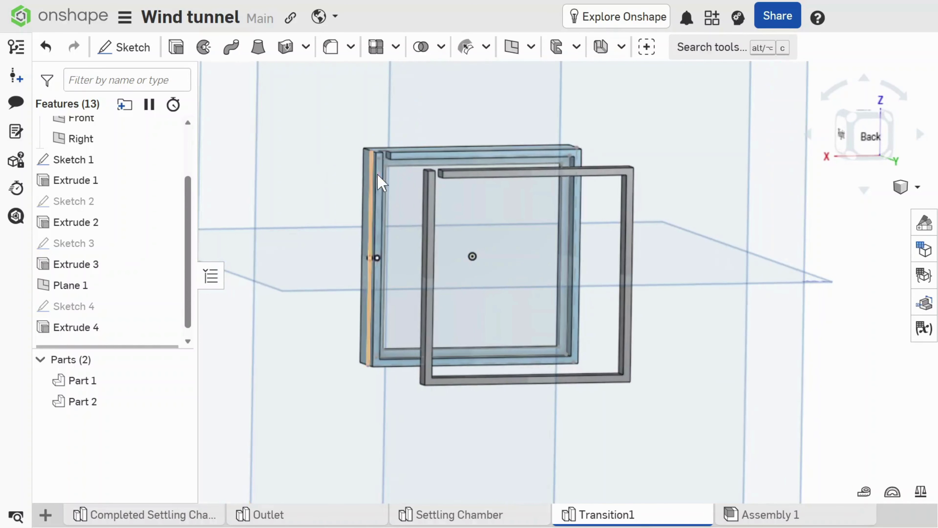
{"action": "right_click_drag", "start_coordinate": [381, 181], "coordinate": [392, 155]}
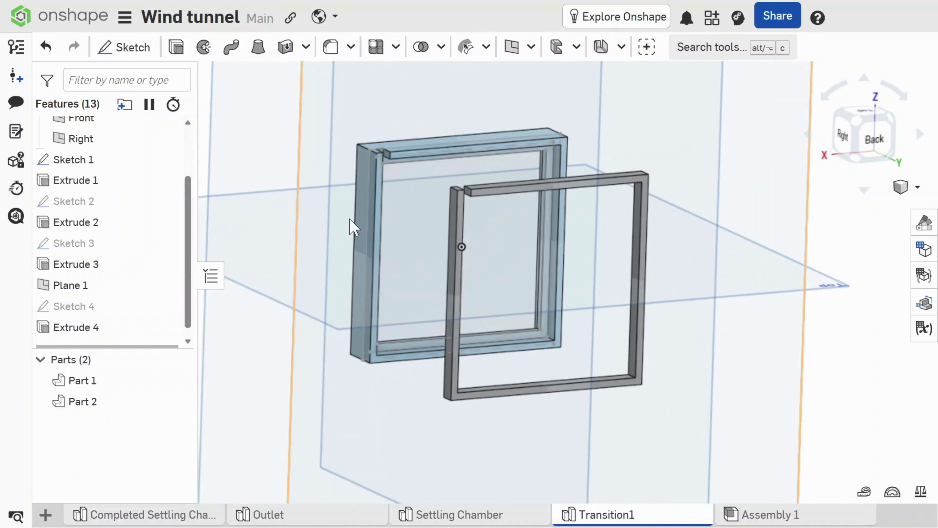
{"action": "left_click", "coordinate": [128, 48]}
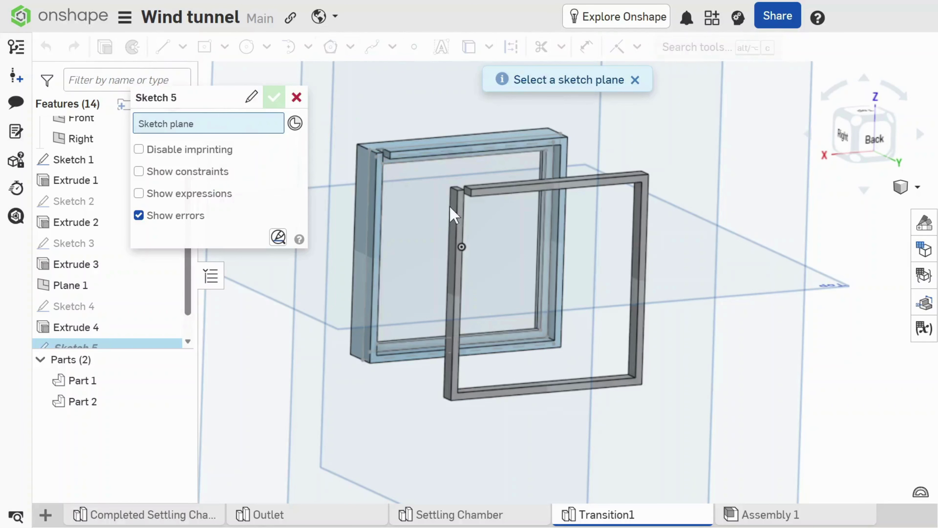
{"action": "left_click", "coordinate": [461, 278]}
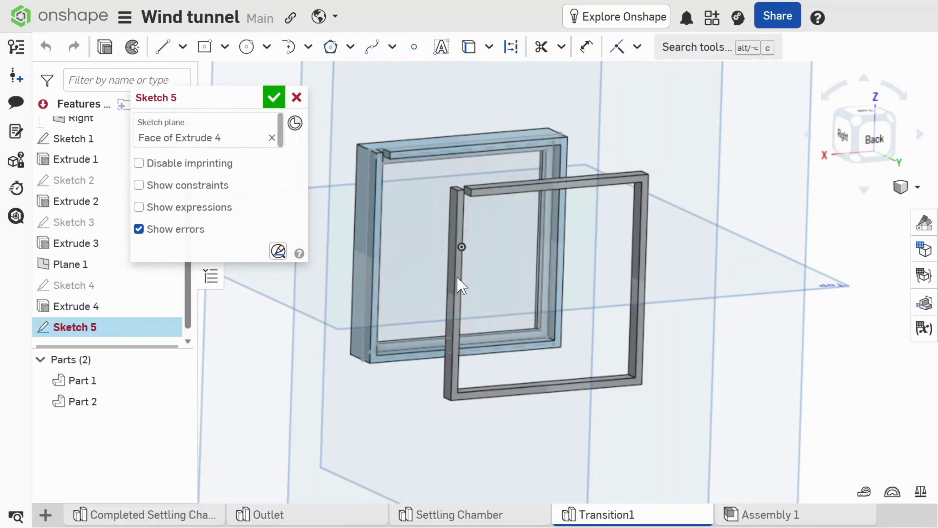
{"action": "left_click", "coordinate": [875, 139]}
{"action": "scroll", "coordinate": [713, 226], "scroll_direction": "up", "scroll_amount": 4}
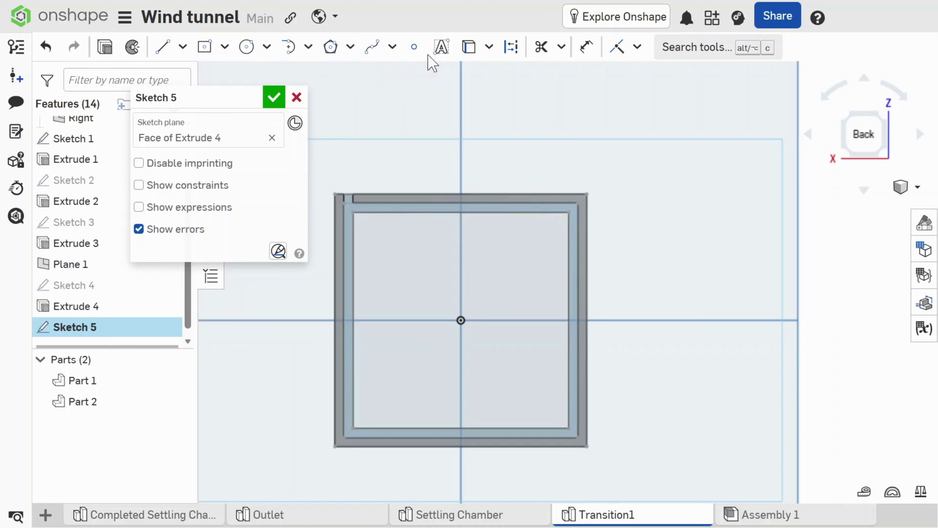
- Project the four full outer edges and the inner square outline of the frame into the sketch, and finish it
{"action": "left_click", "coordinate": [470, 47]}
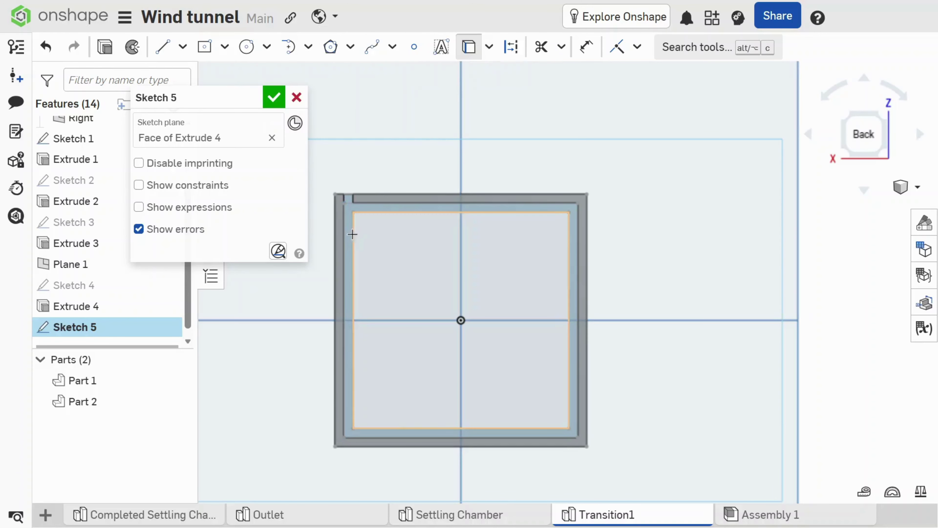
{"action": "scroll", "coordinate": [351, 232], "scroll_direction": "up", "scroll_amount": 5}
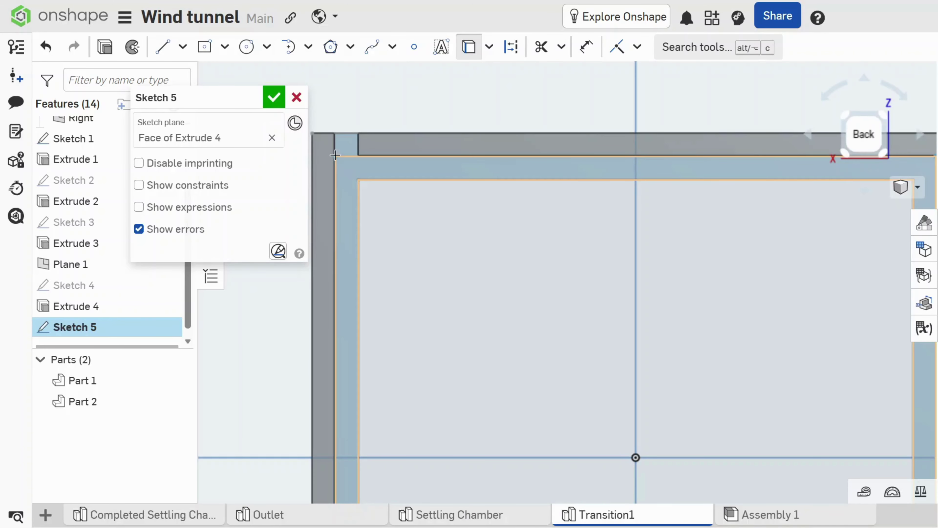
{"action": "left_click", "coordinate": [351, 134]}
{"action": "scroll", "coordinate": [353, 130], "scroll_direction": "down", "scroll_amount": 6}
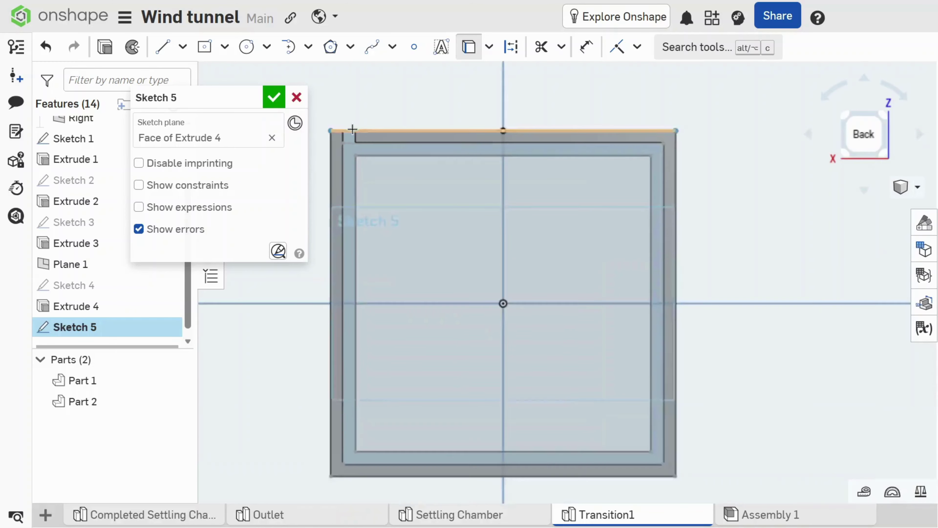
{"action": "scroll", "coordinate": [355, 145], "scroll_direction": "up", "scroll_amount": 1}
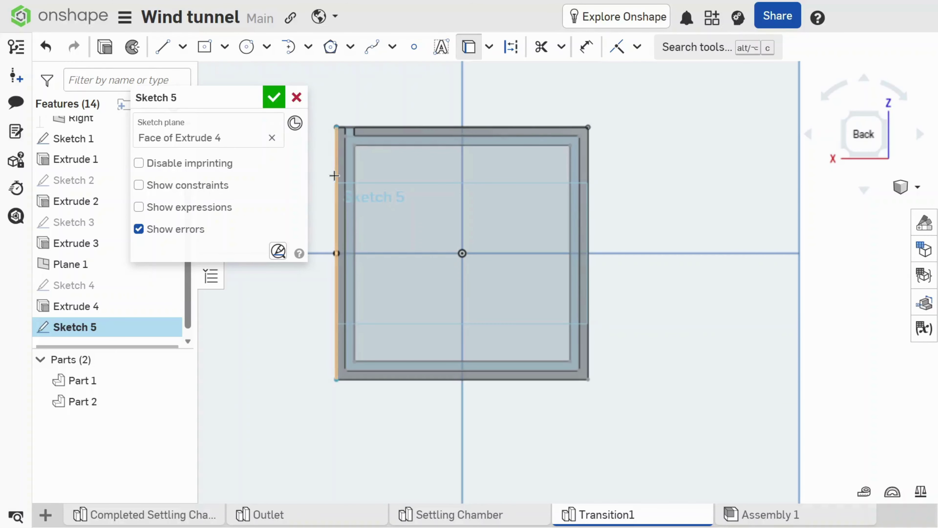
{"action": "left_click", "coordinate": [334, 176]}
{"action": "left_click", "coordinate": [503, 380]}
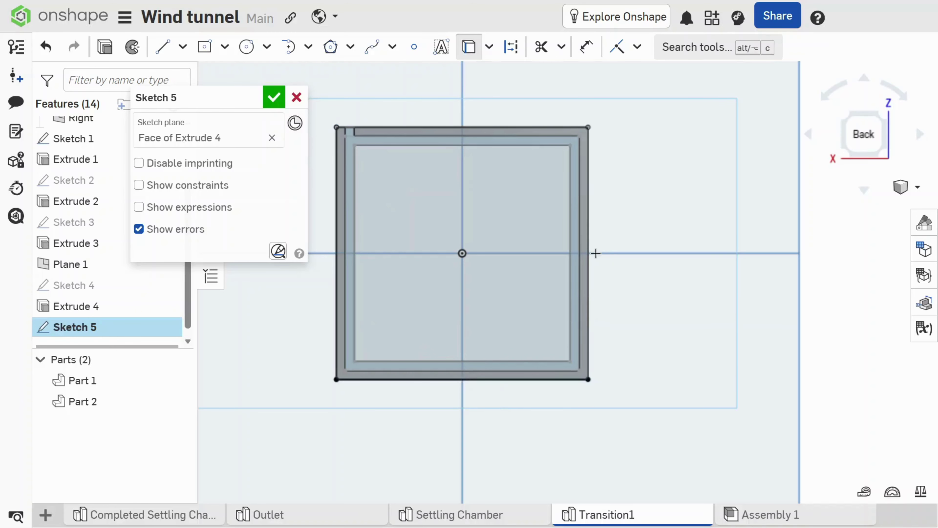
{"action": "left_click", "coordinate": [589, 251]}
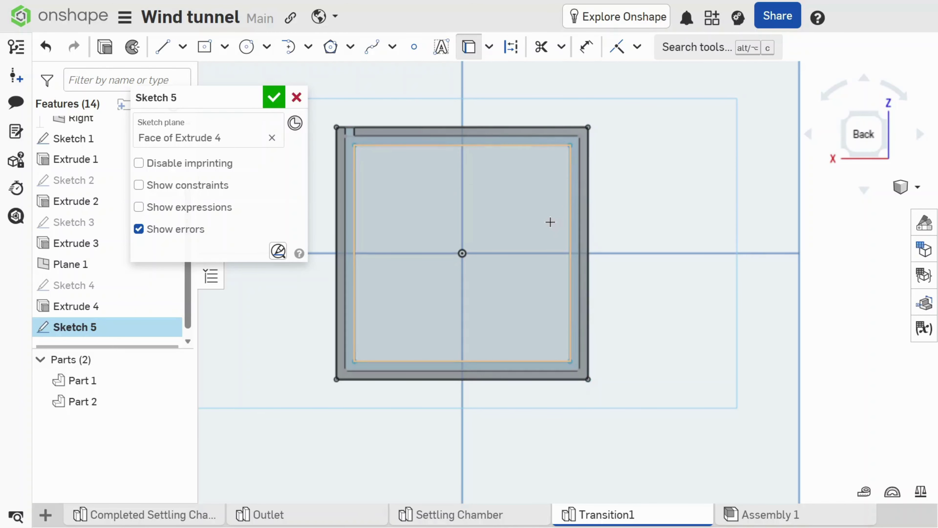
{"action": "left_click", "coordinate": [550, 222]}
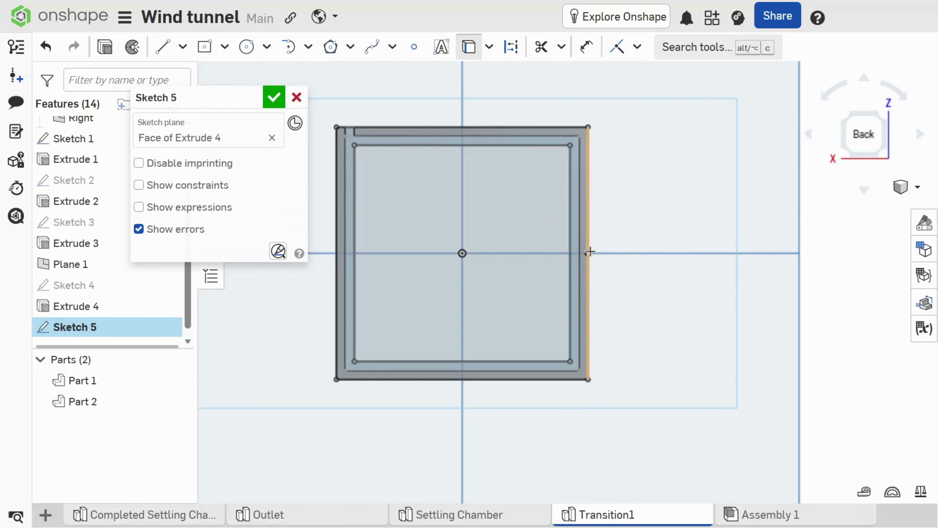
{"action": "left_click", "coordinate": [281, 99]}
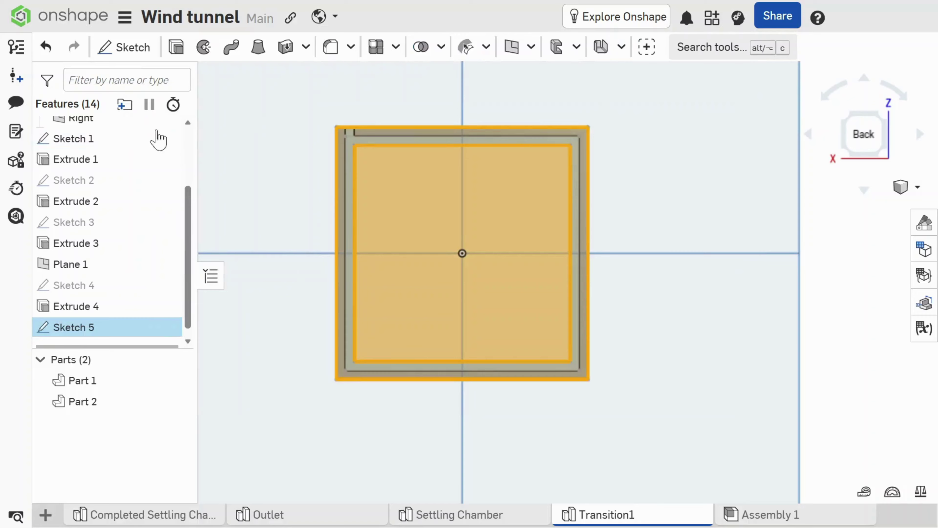
- Extrude the square ring region of Sketch 5 by 5 mm blind, adding it to Part 2
{"action": "left_click", "coordinate": [176, 47]}
{"action": "left_click", "coordinate": [249, 232]}
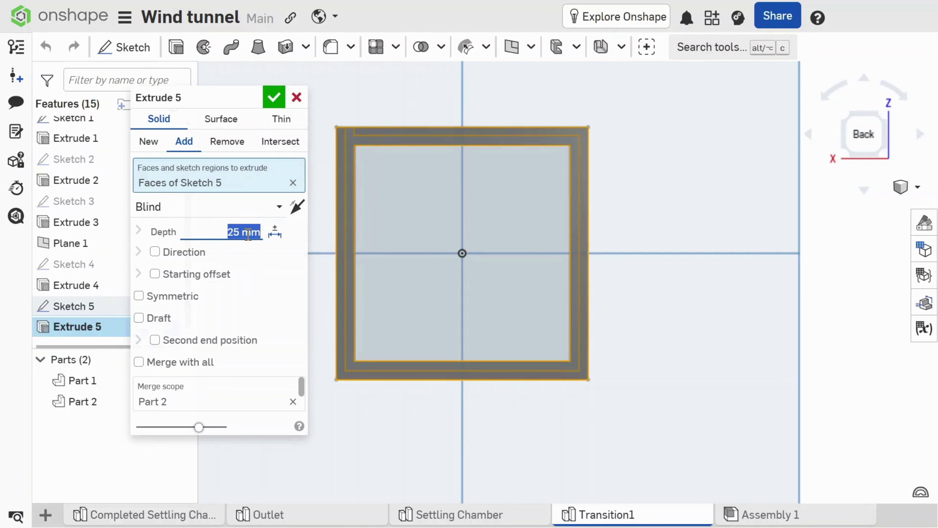
{"action": "key", "text": "Home"}
{"action": "type", "text": "5"}
{"action": "key", "text": "Return"}
{"action": "left_click", "coordinate": [274, 97]}
{"action": "right_click_drag", "start_coordinate": [408, 167], "coordinate": [378, 234]}
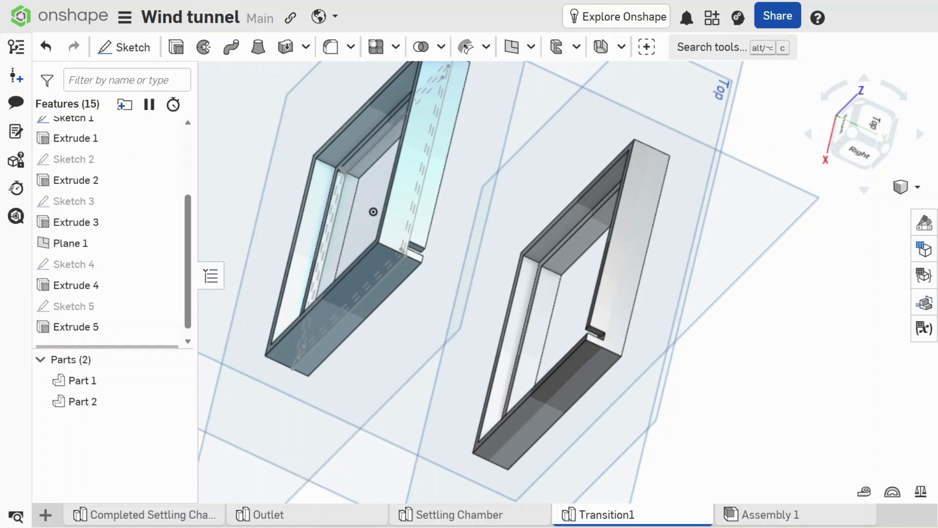
- Start a sketch on the back face of Part 2's 5 mm square section, viewed squarely from the back
{"action": "right_click_drag", "start_coordinate": [717, 287], "coordinate": [454, 166]}
{"action": "left_click", "coordinate": [124, 47]}
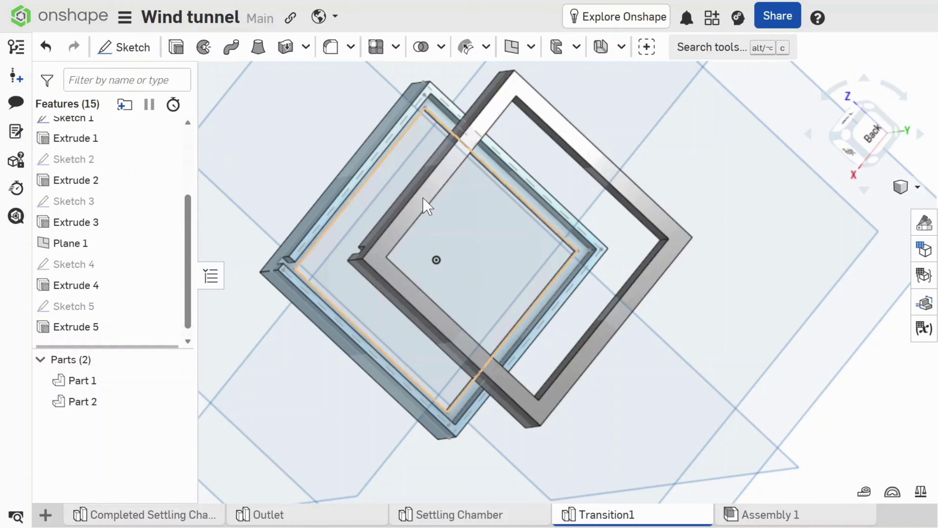
{"action": "left_click", "coordinate": [426, 204]}
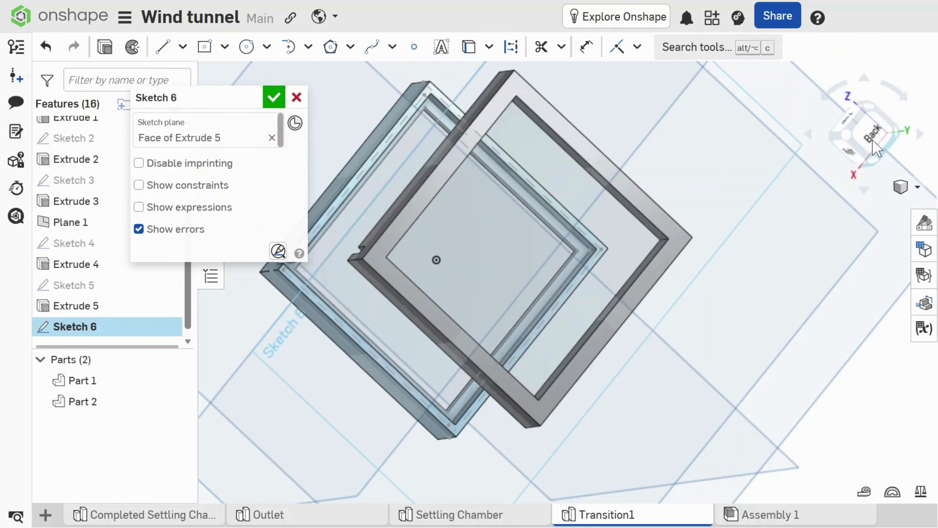
{"action": "left_click", "coordinate": [863, 135]}
{"action": "scroll", "coordinate": [688, 202], "scroll_direction": "down", "scroll_amount": 3}
{"action": "scroll", "coordinate": [654, 223], "scroll_direction": "up", "scroll_amount": 5}
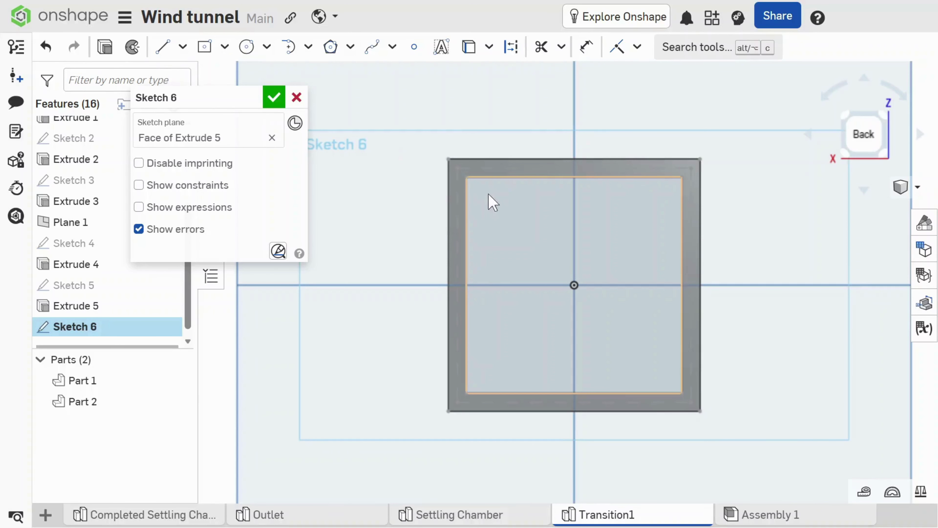
- Project the ring's four outer edges and the hidden square outline midway through its wall into the sketch, and finish it
{"action": "key", "text": "u"}
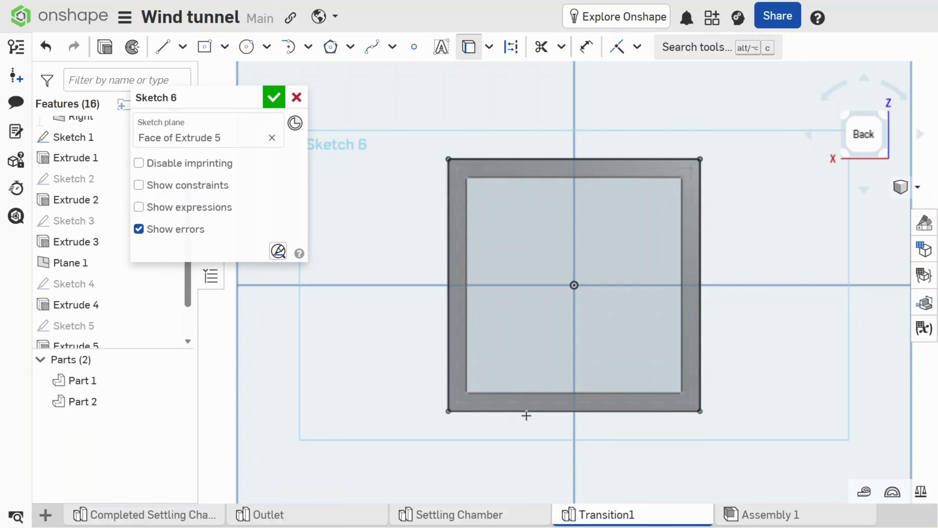
{"action": "scroll", "coordinate": [460, 308], "scroll_direction": "up", "scroll_amount": 5}
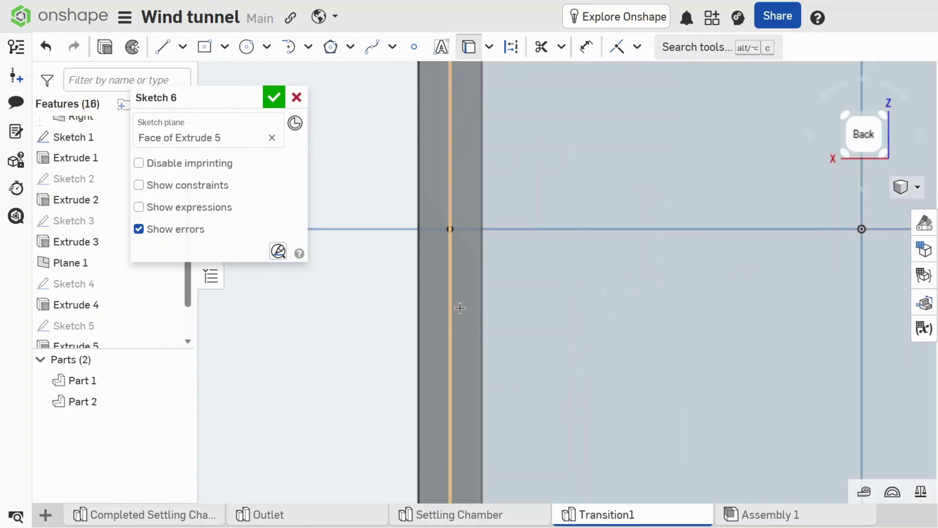
{"action": "scroll", "coordinate": [476, 279], "scroll_direction": "up", "scroll_amount": 4}
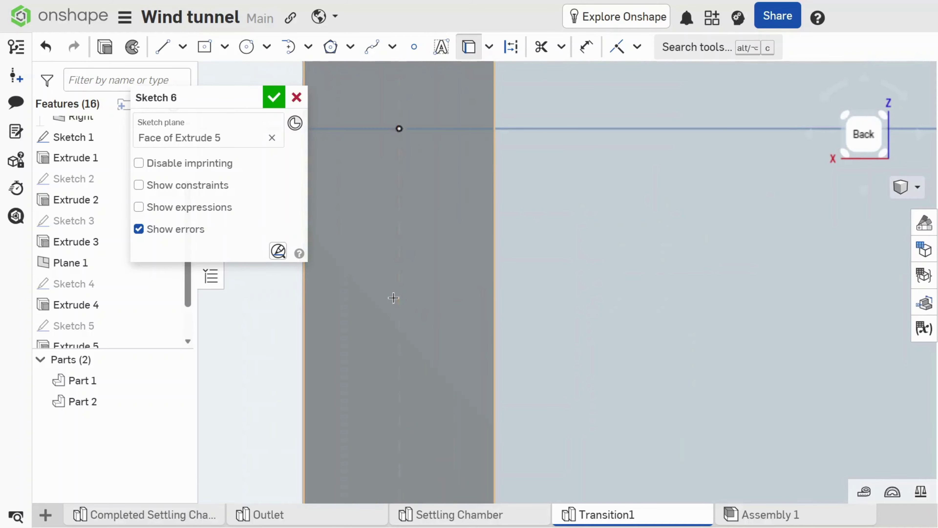
{"action": "key", "text": "f"}
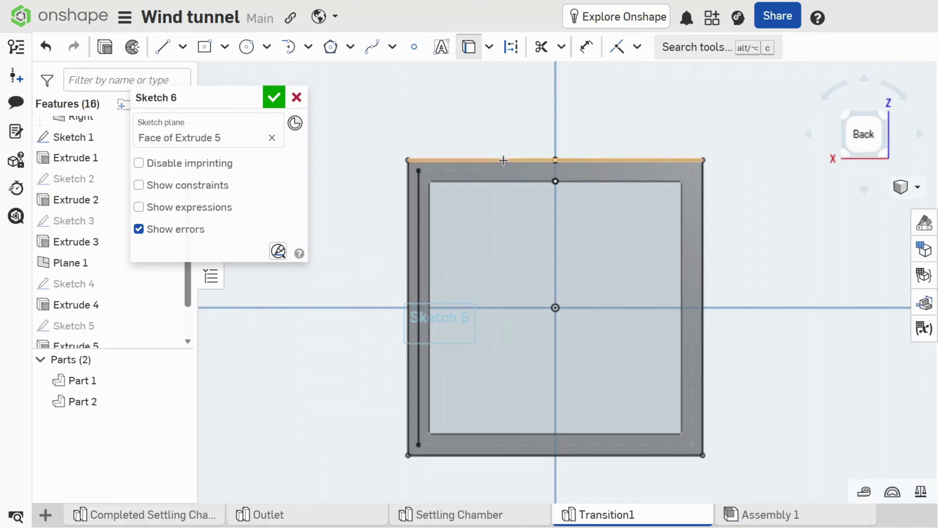
{"action": "left_click_drag", "start_coordinate": [418, 170], "coordinate": [692, 170]}
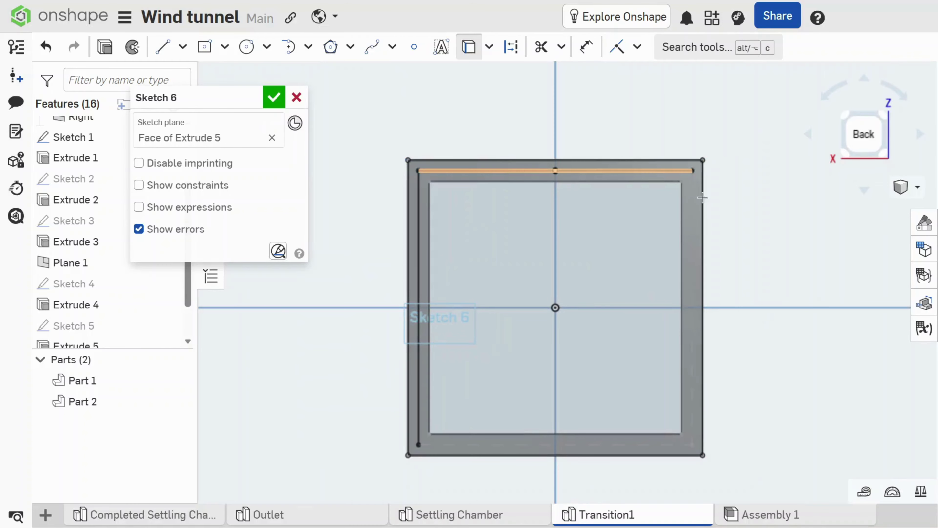
{"action": "left_click", "coordinate": [693, 213]}
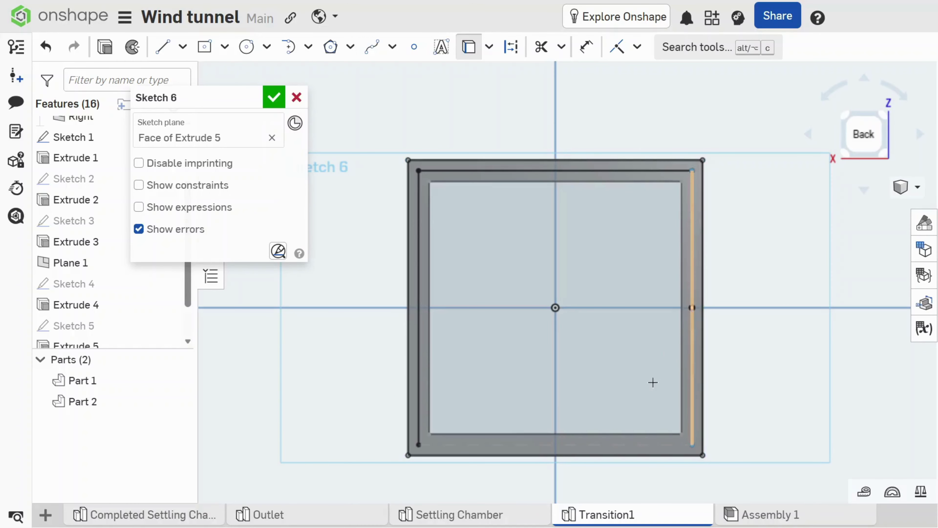
{"action": "left_click", "coordinate": [597, 445]}
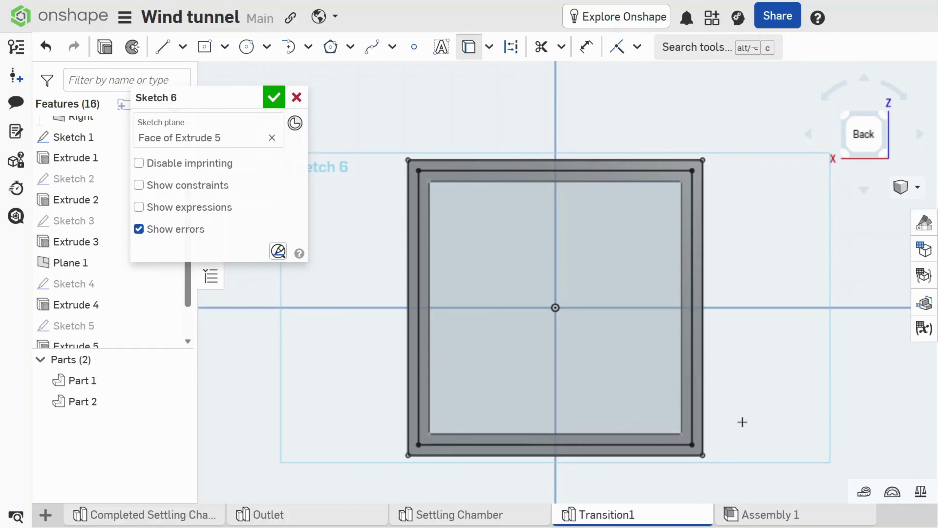
{"action": "left_click", "coordinate": [278, 105]}
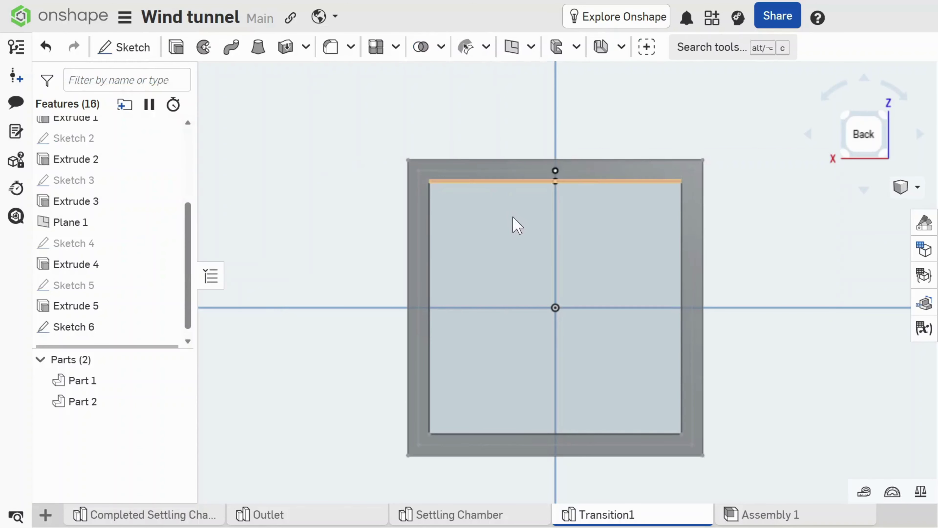
- Extrude the thin outer rim of Sketch 6 by 3 mm blind, adding it to the back of Part 2
{"action": "key", "text": "shift+e"}
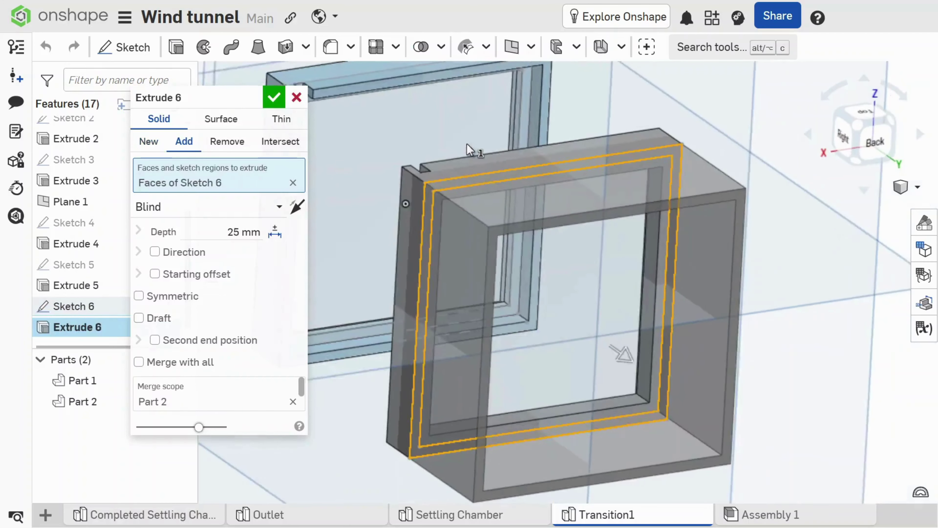
{"action": "left_click", "coordinate": [238, 223]}
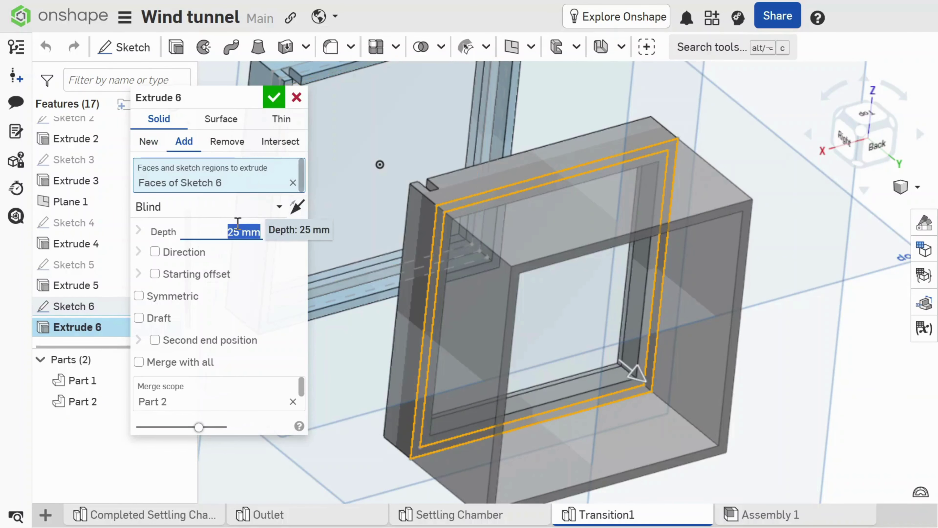
{"action": "left_click", "coordinate": [238, 224]}
{"action": "key", "text": "BackSpace"}
{"action": "type", "text": "3"}
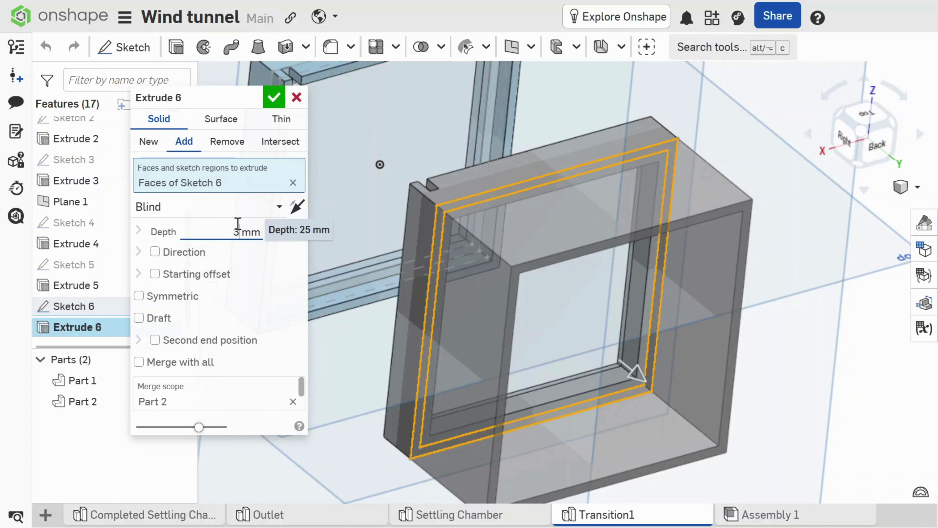
{"action": "left_click", "coordinate": [274, 98]}
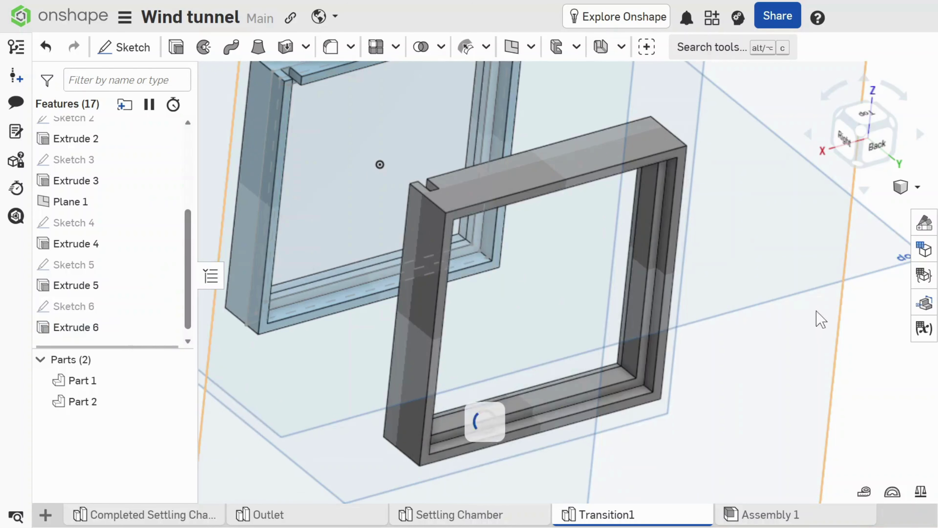
{"action": "left_click", "coordinate": [756, 253]}
{"action": "left_click", "coordinate": [840, 342]}
{"action": "left_click", "coordinate": [872, 349]}
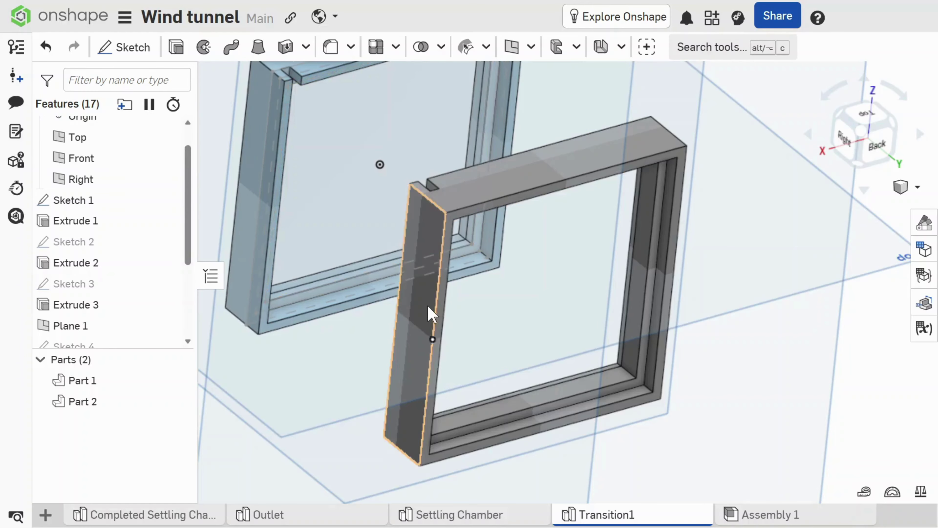
- Start a Move face offset on Part 2's back rim, selecting the upper inner face and one adjoining side inner face
{"action": "scroll", "coordinate": [591, 307], "scroll_direction": "down", "scroll_amount": 3}
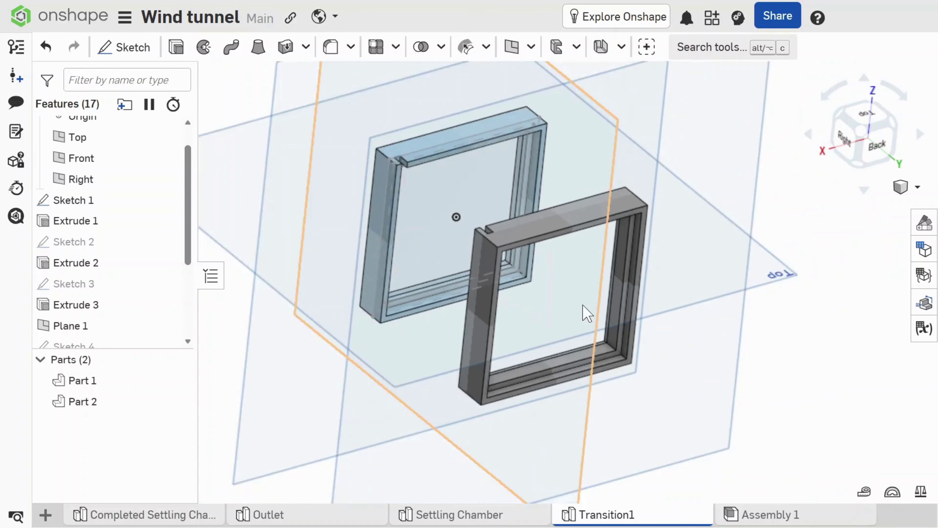
{"action": "right_click_drag", "start_coordinate": [536, 320], "coordinate": [548, 281]}
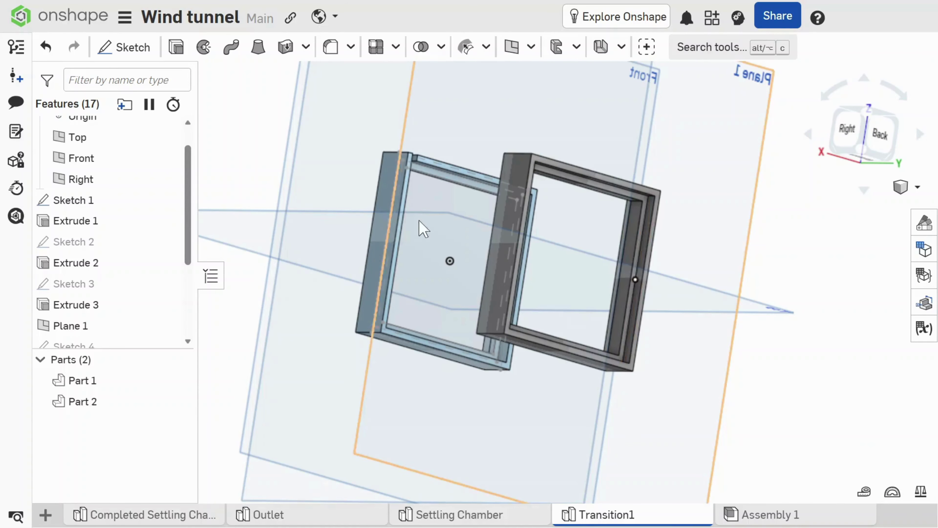
{"action": "right_click_drag", "start_coordinate": [419, 220], "coordinate": [675, 181]}
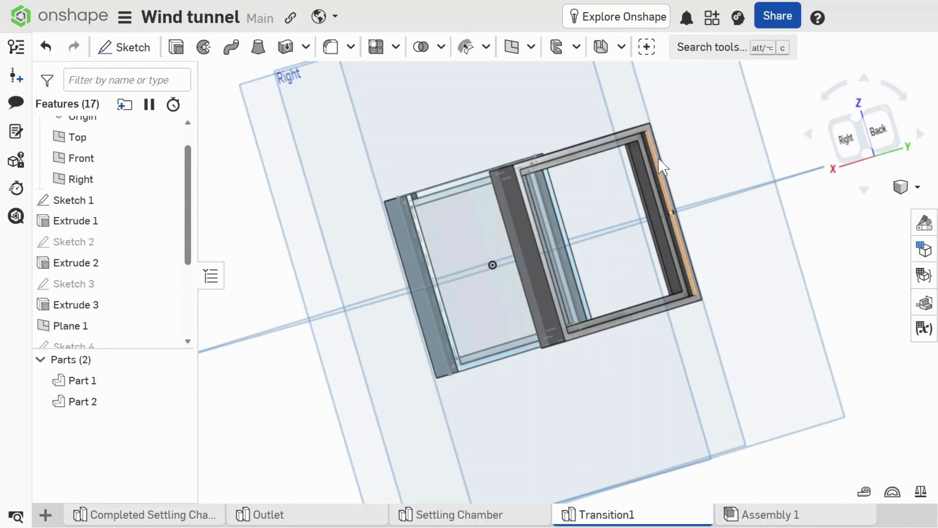
{"action": "scroll", "coordinate": [662, 165], "scroll_direction": "up", "scroll_amount": 5}
{"action": "left_click", "coordinate": [487, 47]}
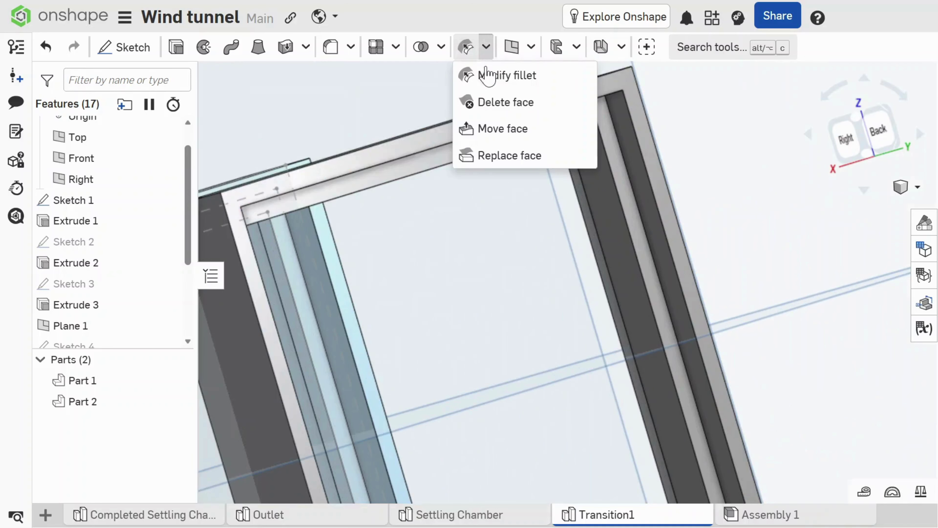
{"action": "left_click", "coordinate": [498, 135]}
{"action": "left_click", "coordinate": [647, 167]}
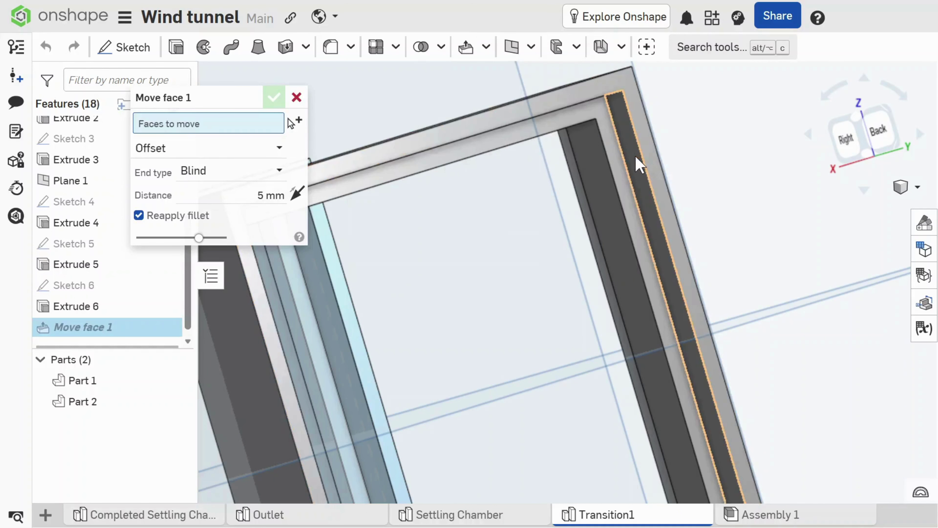
{"action": "right_click_drag", "start_coordinate": [535, 156], "coordinate": [472, 223]}
{"action": "left_click", "coordinate": [482, 102]}
{"action": "scroll", "coordinate": [542, 146], "scroll_direction": "down", "scroll_amount": 5}
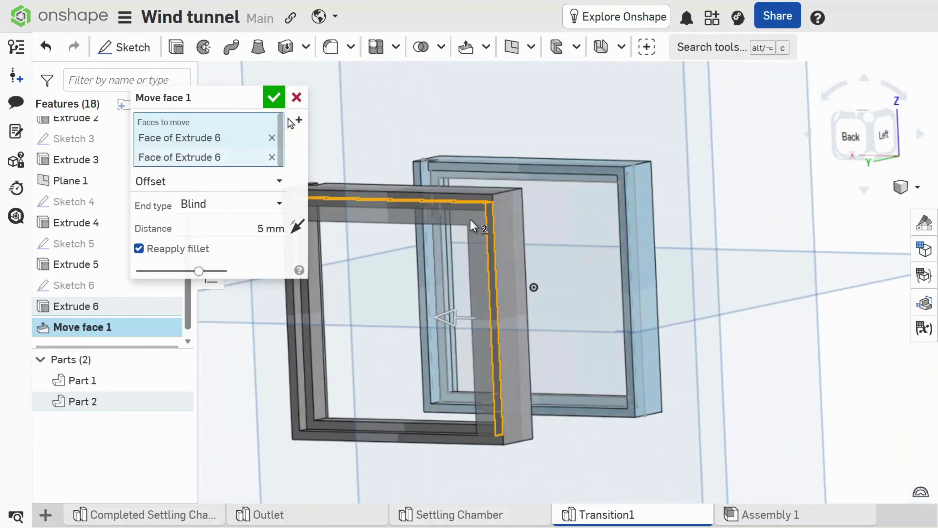
- Add the back rim's other two inner faces and offset all four by 0.1 mm, flipped into the wall to widen the recess
{"action": "left_click", "coordinate": [387, 321]}
{"action": "right_click_drag", "start_coordinate": [387, 320], "coordinate": [422, 338]}
{"action": "scroll", "coordinate": [422, 339], "scroll_direction": "down", "scroll_amount": 3}
{"action": "scroll", "coordinate": [440, 415], "scroll_direction": "up", "scroll_amount": 8}
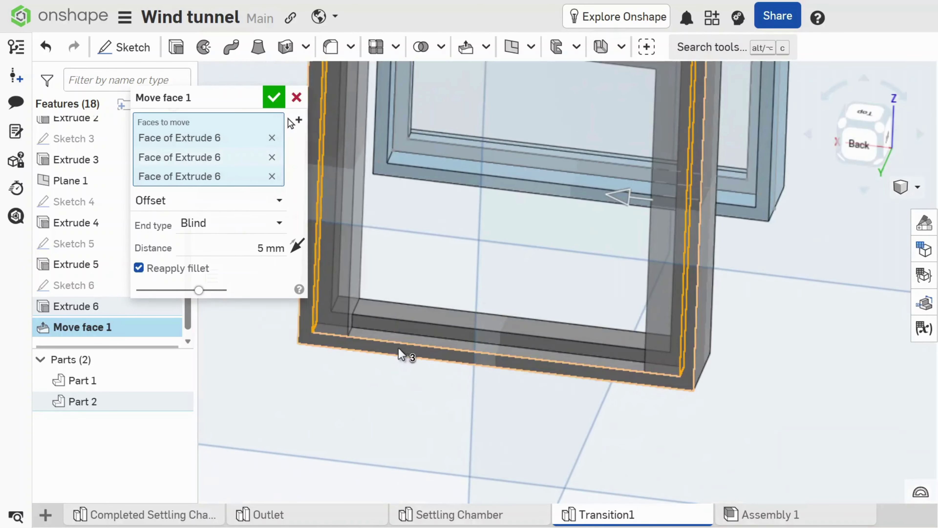
{"action": "left_click", "coordinate": [390, 337]}
{"action": "right_click_drag", "start_coordinate": [448, 264], "coordinate": [456, 291]}
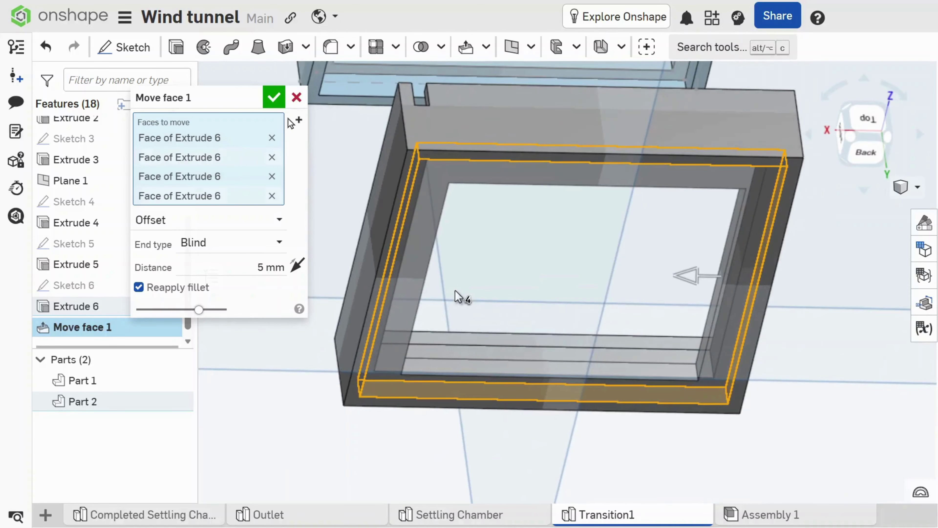
{"action": "left_click", "coordinate": [267, 270]}
{"action": "left_click", "coordinate": [266, 270]}
{"action": "key", "text": "BackSpace"}
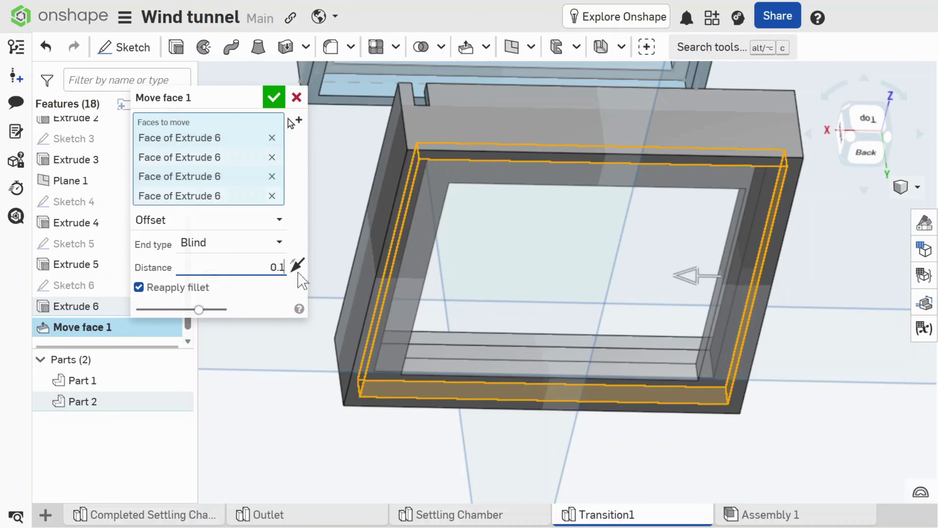
{"action": "left_click", "coordinate": [297, 265]}
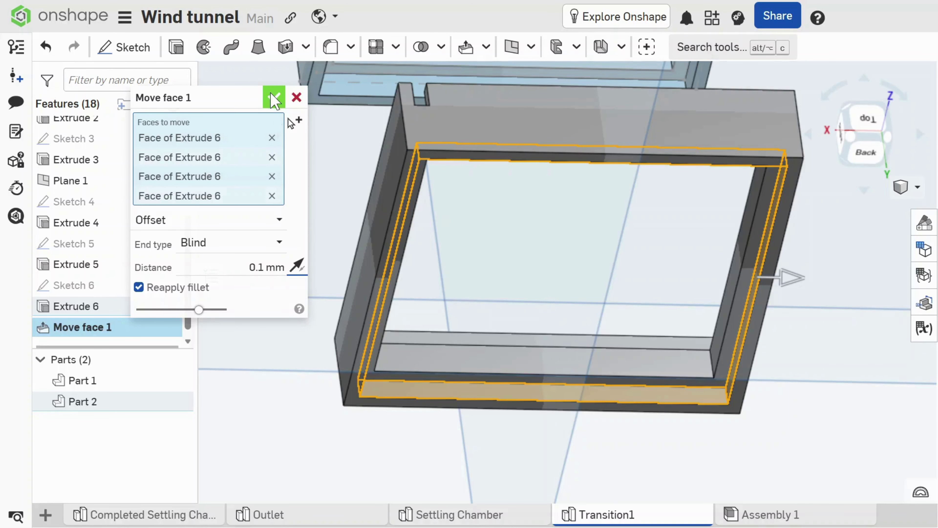
{"action": "left_click", "coordinate": [274, 99]}
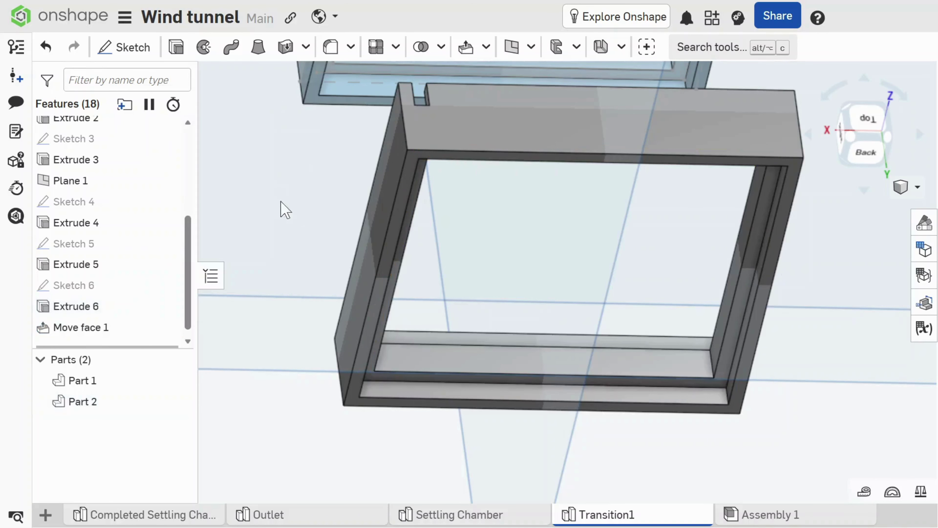
- Start a Move face offset on Part 1's front rim, selecting two adjoining inner faces of the recess
{"action": "right_click_drag", "start_coordinate": [443, 290], "coordinate": [445, 319]}
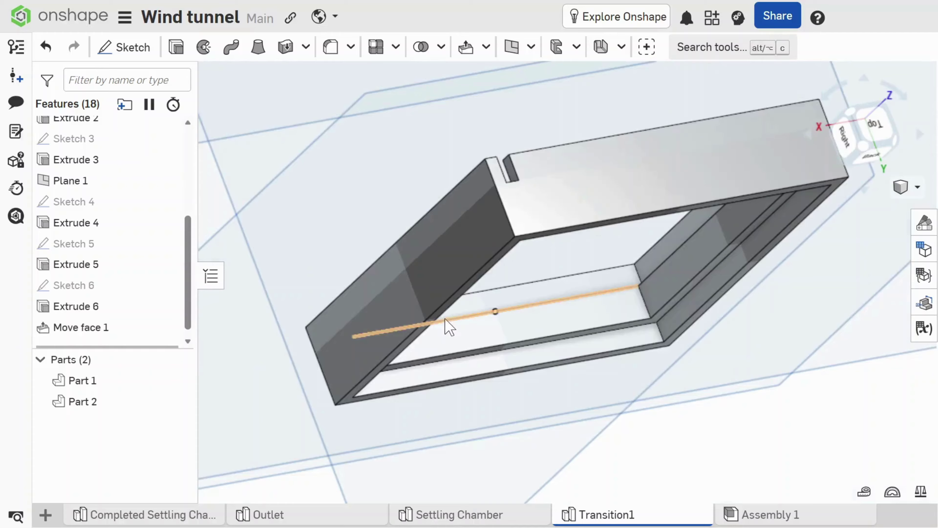
{"action": "scroll", "coordinate": [508, 364], "scroll_direction": "down", "scroll_amount": 8}
{"action": "right_click_drag", "start_coordinate": [503, 244], "coordinate": [540, 287]}
{"action": "scroll", "coordinate": [528, 262], "scroll_direction": "down", "scroll_amount": 5}
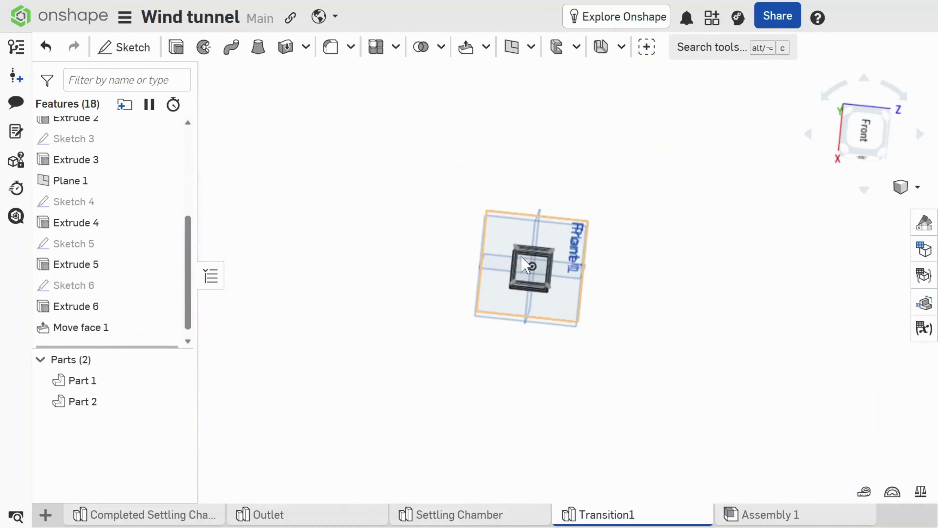
{"action": "scroll", "coordinate": [521, 255], "scroll_direction": "up", "scroll_amount": 12}
{"action": "scroll", "coordinate": [466, 231], "scroll_direction": "down", "scroll_amount": 8}
{"action": "right_click_drag", "start_coordinate": [466, 231], "coordinate": [539, 314]}
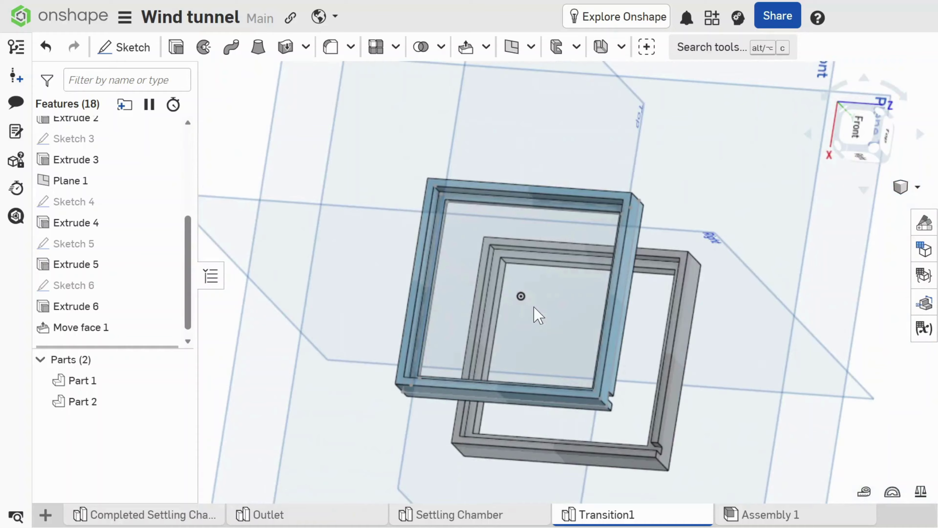
{"action": "scroll", "coordinate": [538, 315], "scroll_direction": "up", "scroll_amount": 3}
{"action": "left_click", "coordinate": [466, 47]}
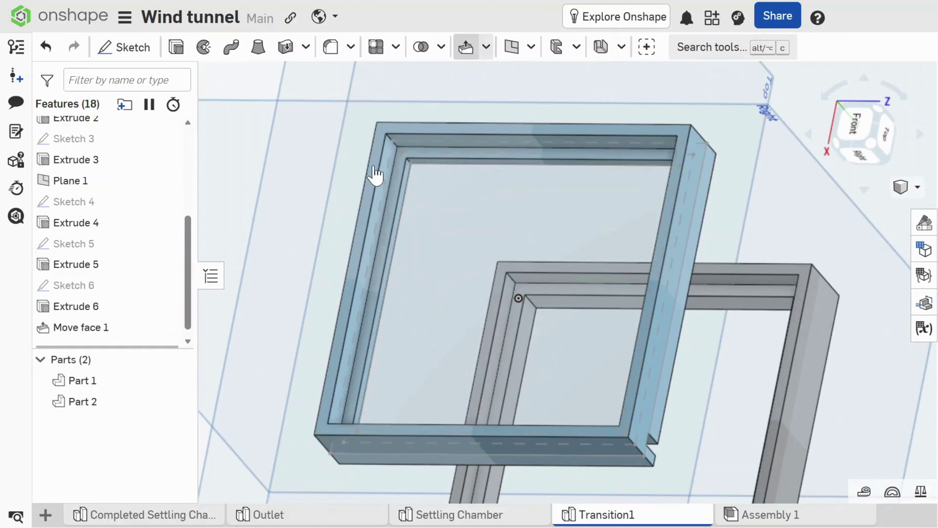
{"action": "left_click", "coordinate": [394, 158]}
{"action": "left_click", "coordinate": [402, 141]}
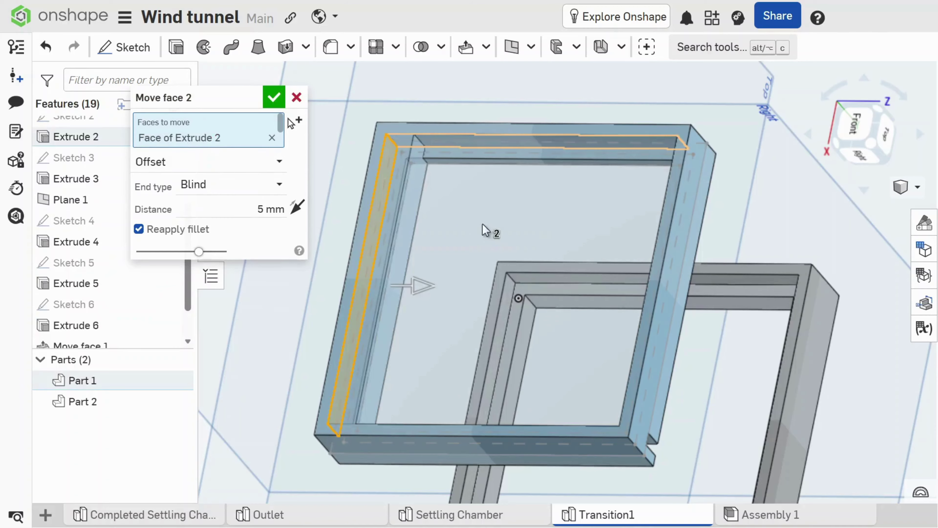
- Add the front rim's other two inner faces and offset all four by 0.1 mm, flipped into the wall to widen the recess
{"action": "right_click_drag", "start_coordinate": [485, 225], "coordinate": [649, 266]}
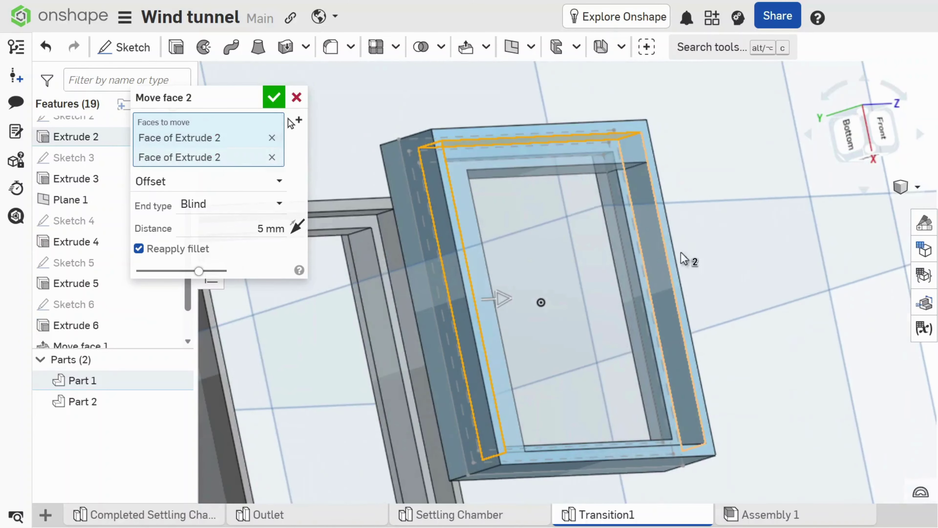
{"action": "left_click", "coordinate": [681, 262]}
{"action": "right_click_drag", "start_coordinate": [727, 246], "coordinate": [635, 394]}
{"action": "left_click", "coordinate": [635, 398]}
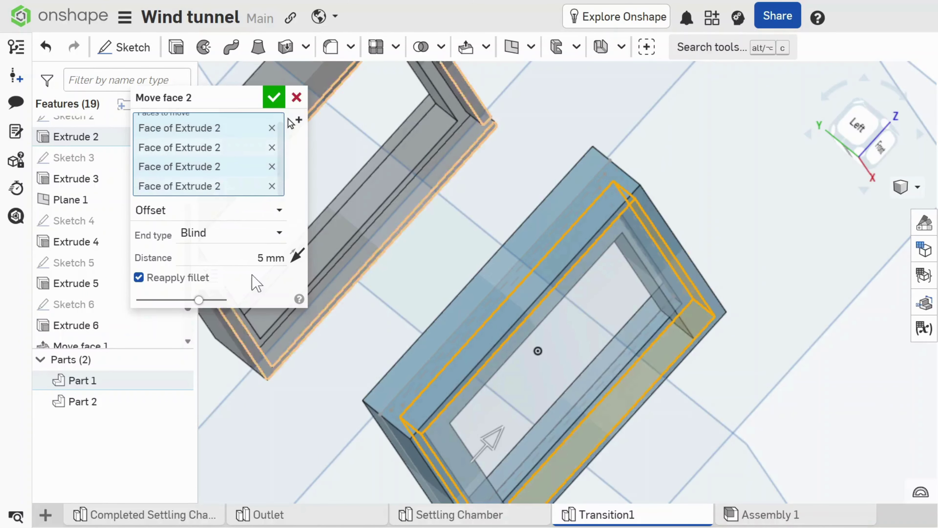
{"action": "right_click_drag", "start_coordinate": [532, 345], "coordinate": [569, 319]}
{"action": "left_click", "coordinate": [298, 265]}
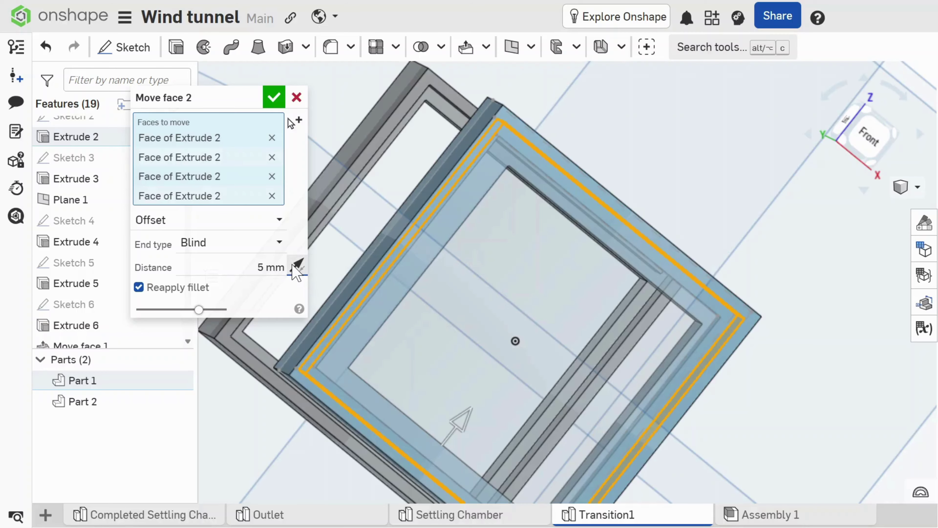
{"action": "left_click", "coordinate": [250, 269]}
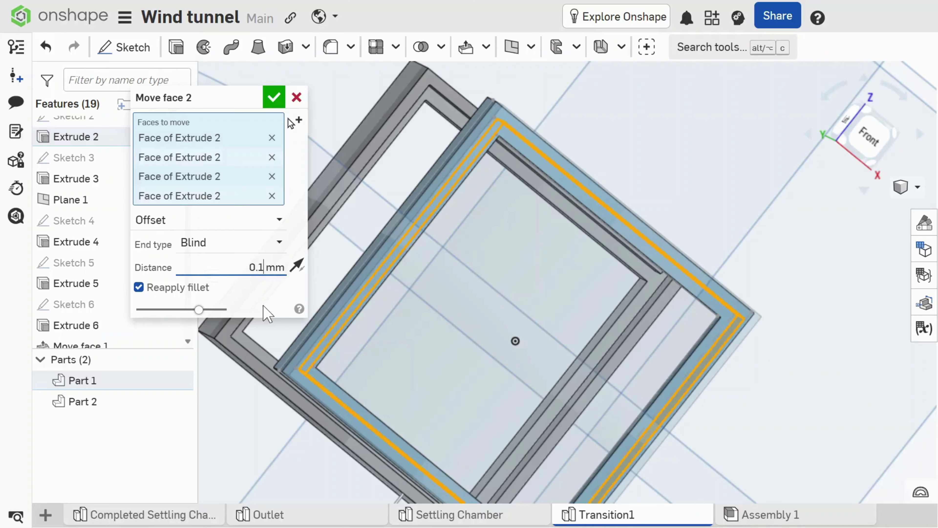
{"action": "left_click", "coordinate": [274, 97]}
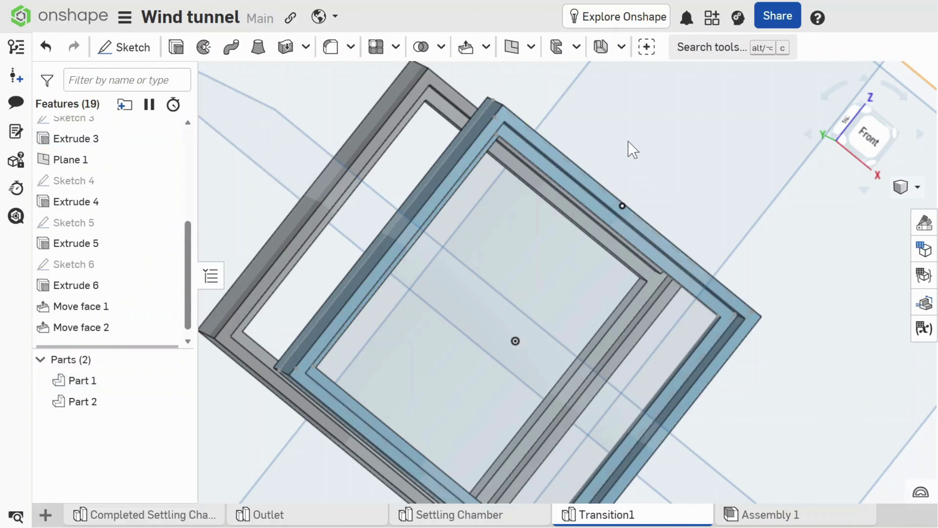
{"action": "right_click_drag", "start_coordinate": [620, 206], "coordinate": [536, 149]}
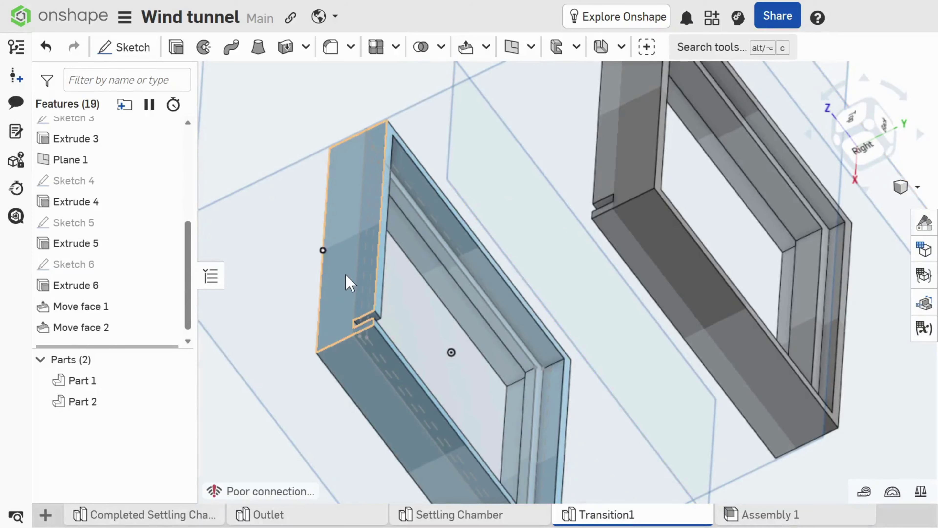
{"action": "scroll", "coordinate": [345, 283], "scroll_direction": "down", "scroll_amount": 5}
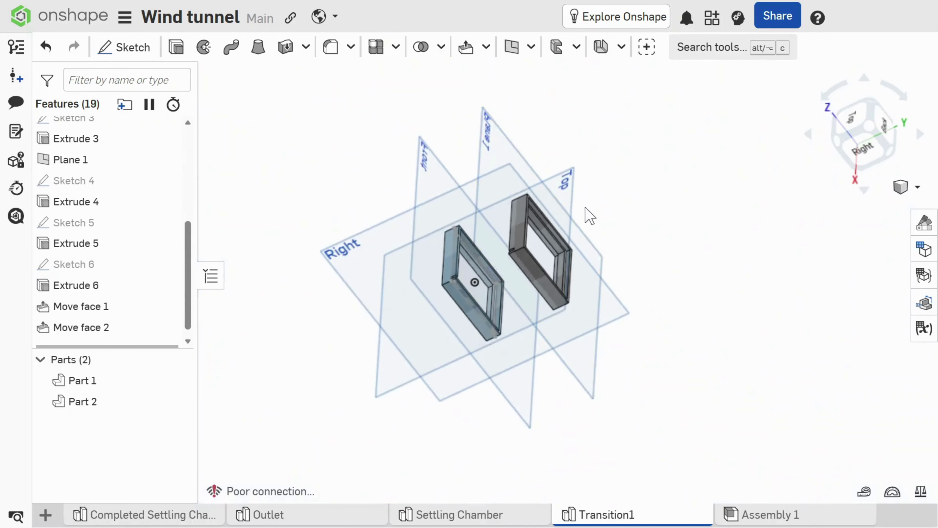
{"action": "right_click_drag", "start_coordinate": [591, 214], "coordinate": [586, 239]}
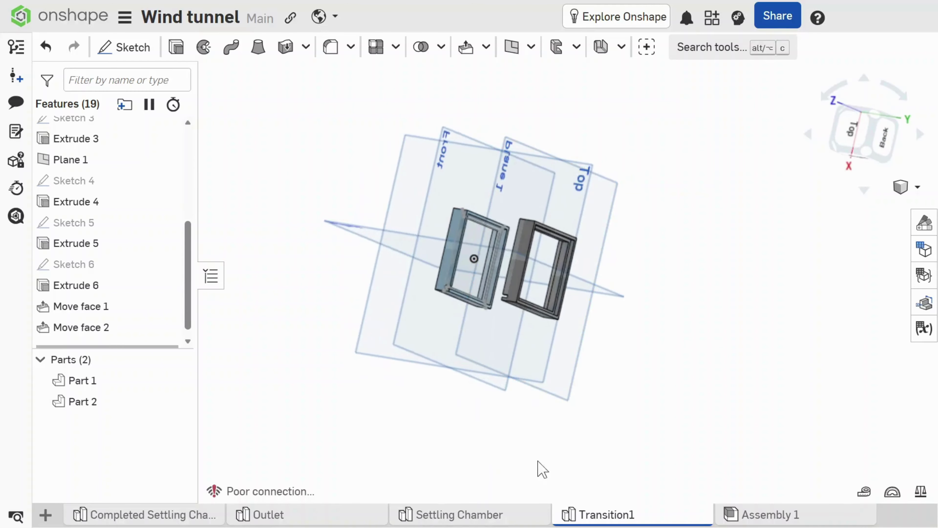
{"action": "left_click", "coordinate": [45, 515]}
{"action": "left_click", "coordinate": [643, 423]}
{"action": "scroll", "coordinate": [477, 142], "scroll_direction": "up", "scroll_amount": 6}
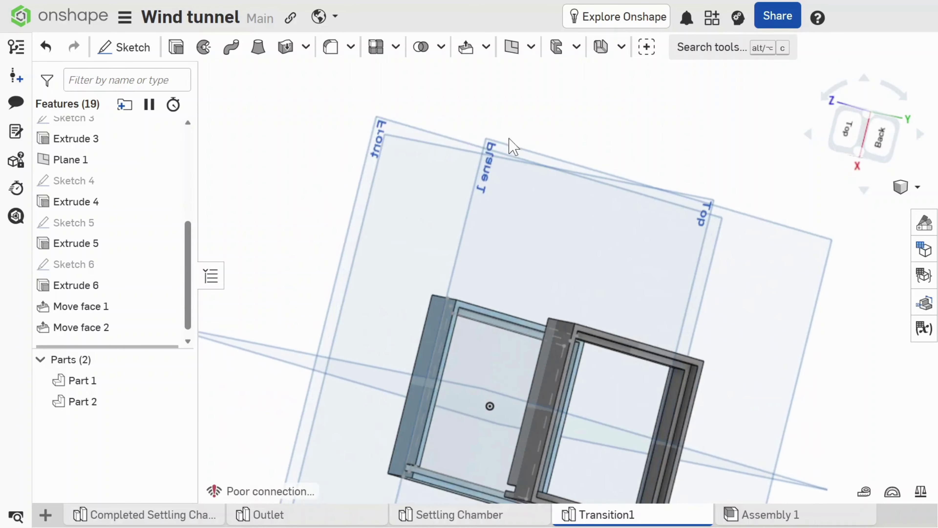
{"action": "left_click", "coordinate": [395, 144]}
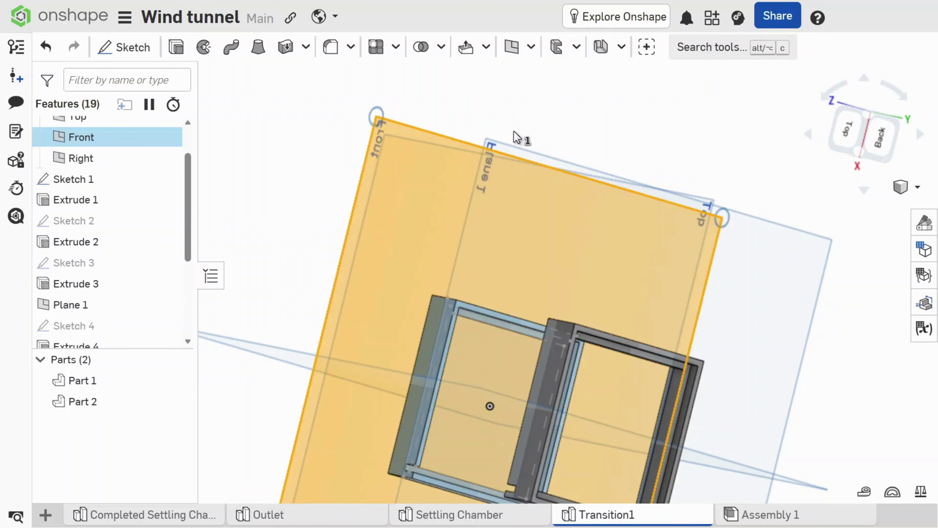
{"action": "right_click_drag", "start_coordinate": [476, 94], "coordinate": [522, 127]}
{"action": "left_click", "coordinate": [409, 168]}
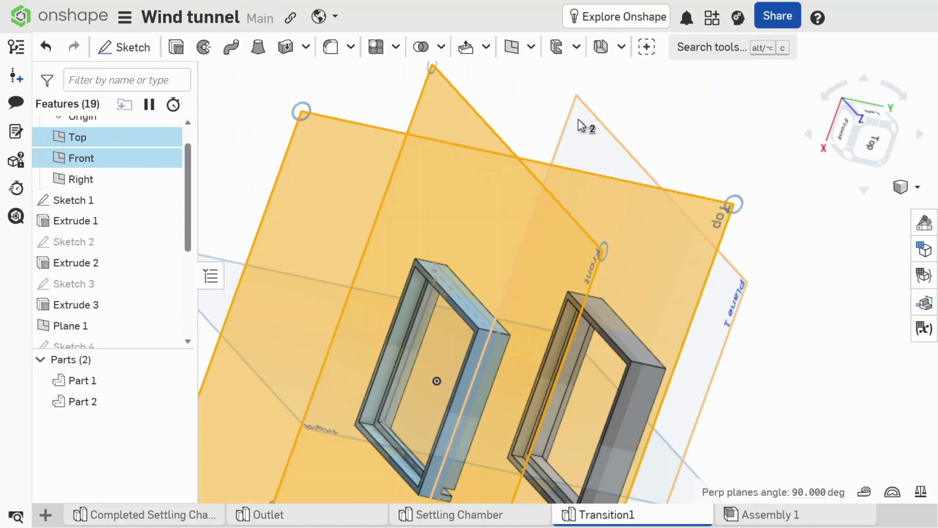
{"action": "left_click", "coordinate": [689, 118]}
- Start a sketch on the Top plane and draw an upright corner rectangle in the free area in front of Part 1
{"action": "left_click", "coordinate": [372, 141]}
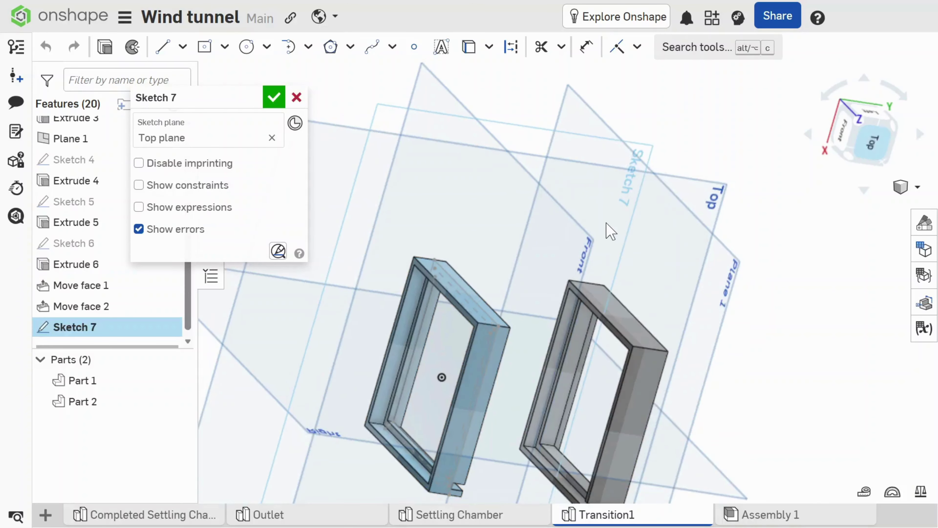
{"action": "key", "text": "n"}
{"action": "scroll", "coordinate": [731, 248], "scroll_direction": "down", "scroll_amount": 5}
{"action": "scroll", "coordinate": [662, 336], "scroll_direction": "up", "scroll_amount": 4}
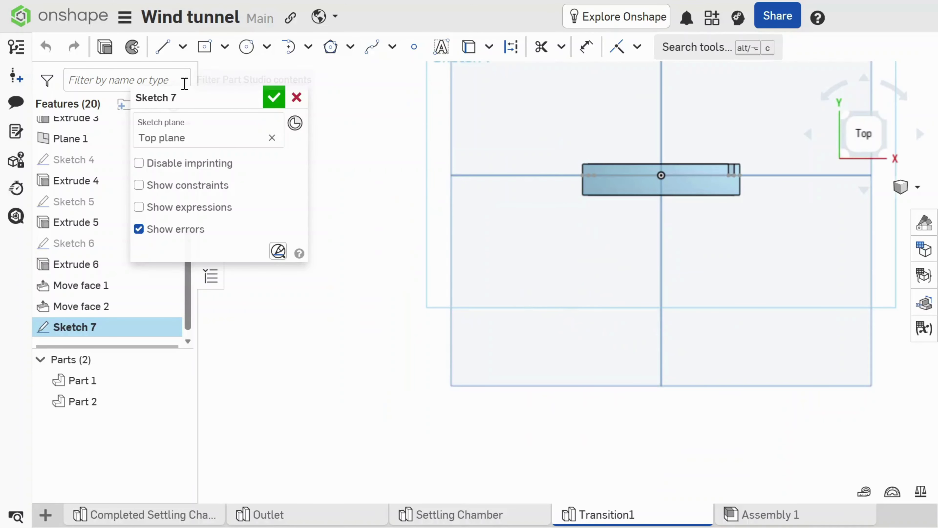
{"action": "left_click", "coordinate": [211, 53]}
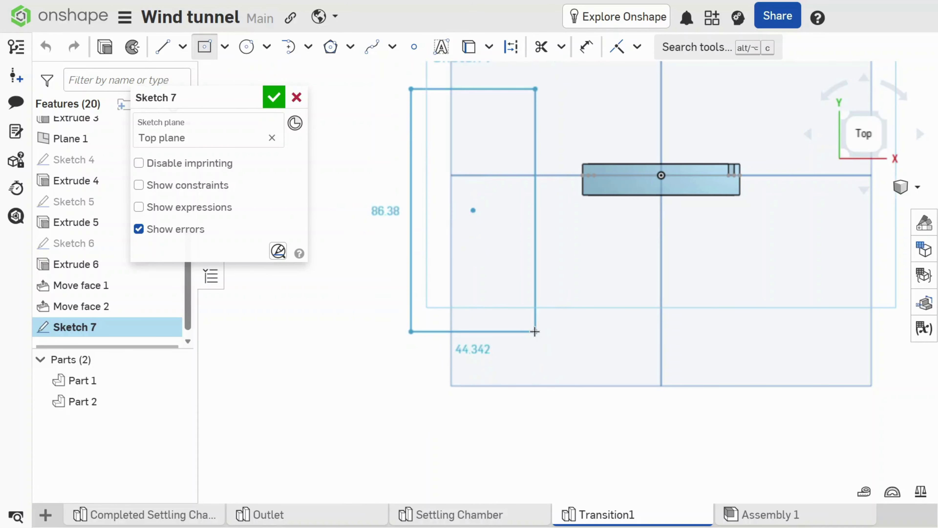
{"action": "left_click", "coordinate": [225, 47]}
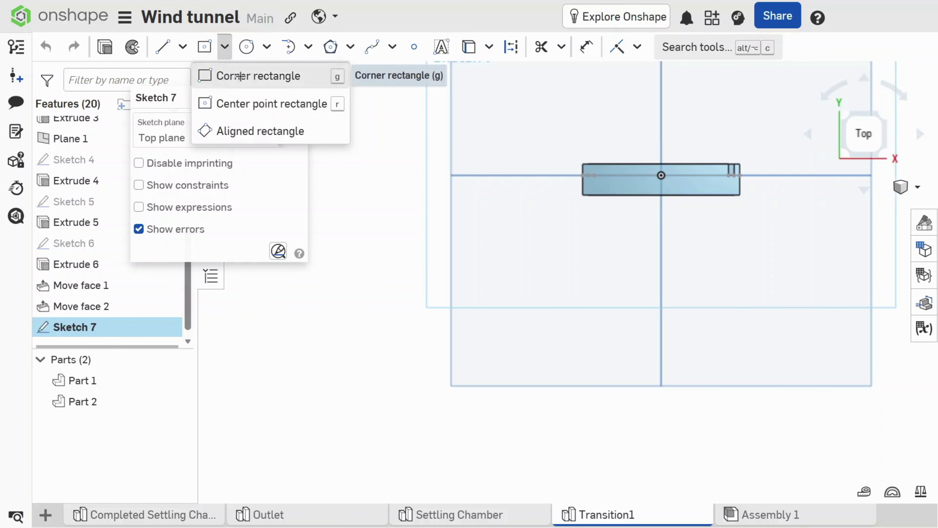
{"action": "left_click", "coordinate": [229, 76]}
{"action": "left_click_drag", "start_coordinate": [466, 222], "coordinate": [522, 331]}
{"action": "left_click_drag", "start_coordinate": [557, 369], "coordinate": [561, 368]}
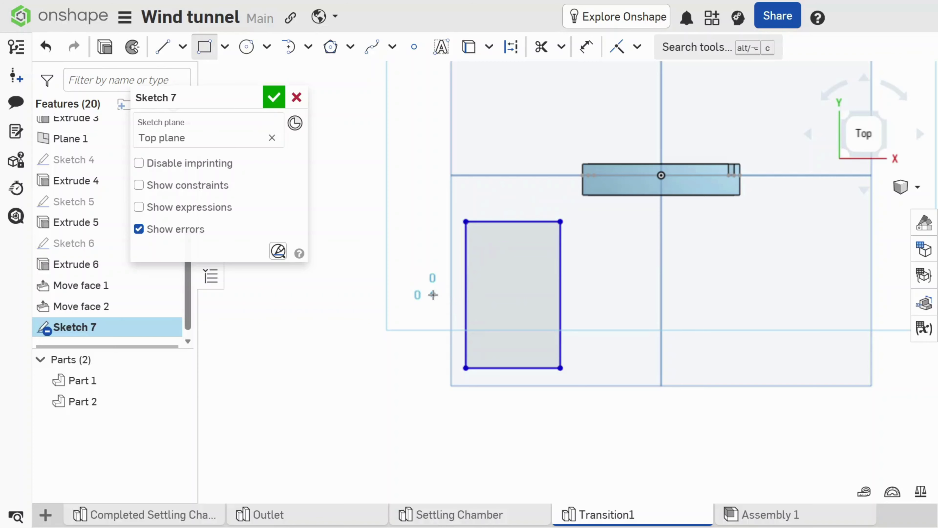
- Dimension the rectangle 56 mm along Y and 70 mm along X, and finish the sketch
{"action": "key", "text": "Escape"}
{"action": "key", "text": "d"}
{"action": "left_click", "coordinate": [465, 285]}
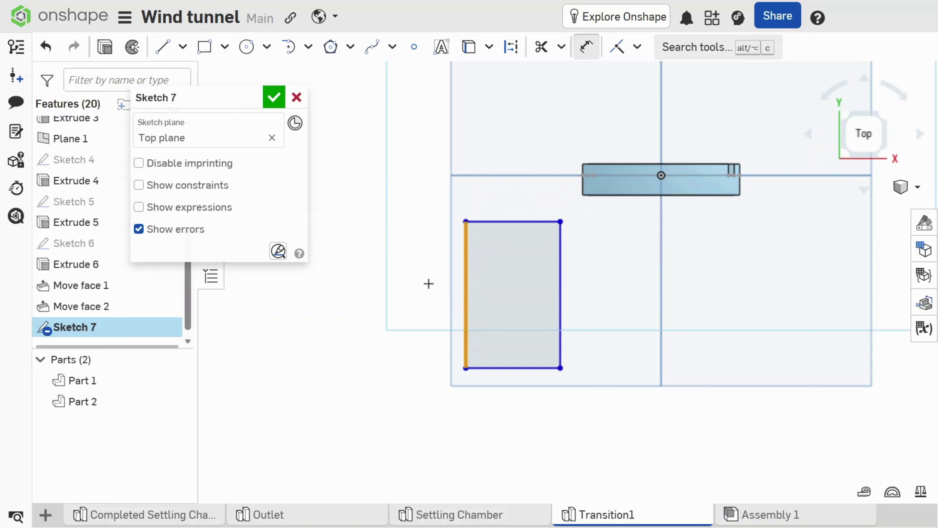
{"action": "left_click", "coordinate": [423, 284]}
{"action": "type", "text": "6"}
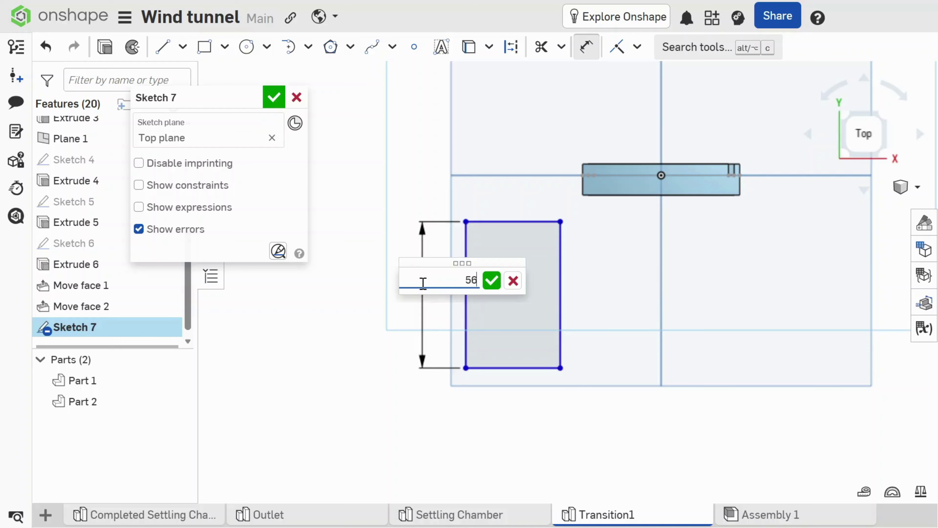
{"action": "key", "text": "Return"}
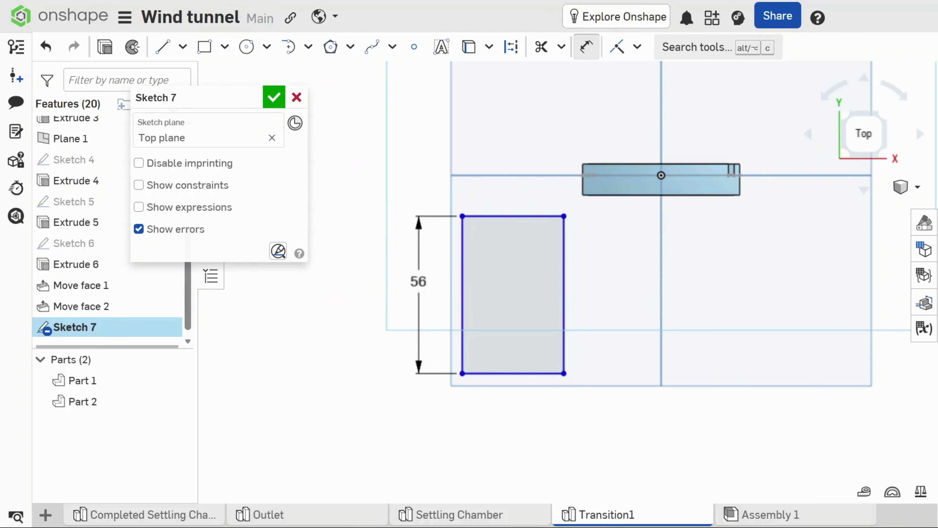
{"action": "left_click", "coordinate": [512, 216]}
{"action": "left_click", "coordinate": [517, 145]}
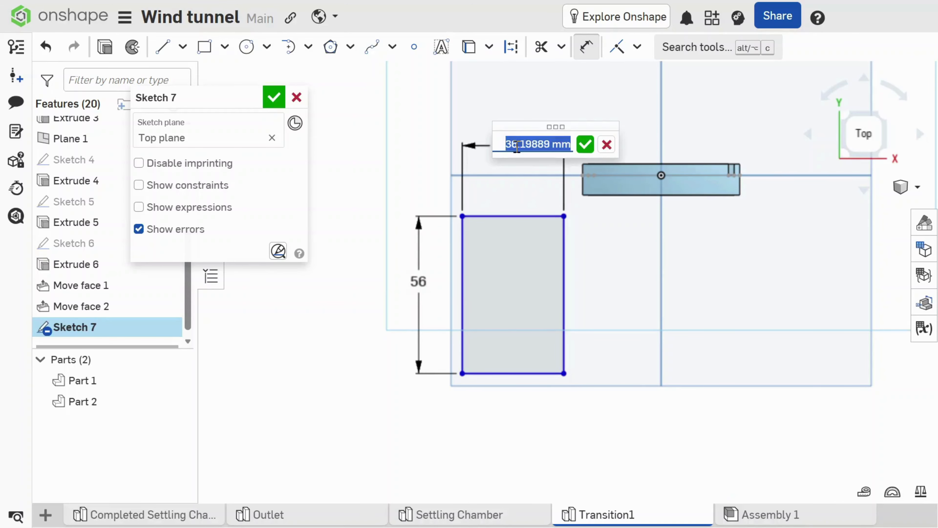
{"action": "type", "text": "70"}
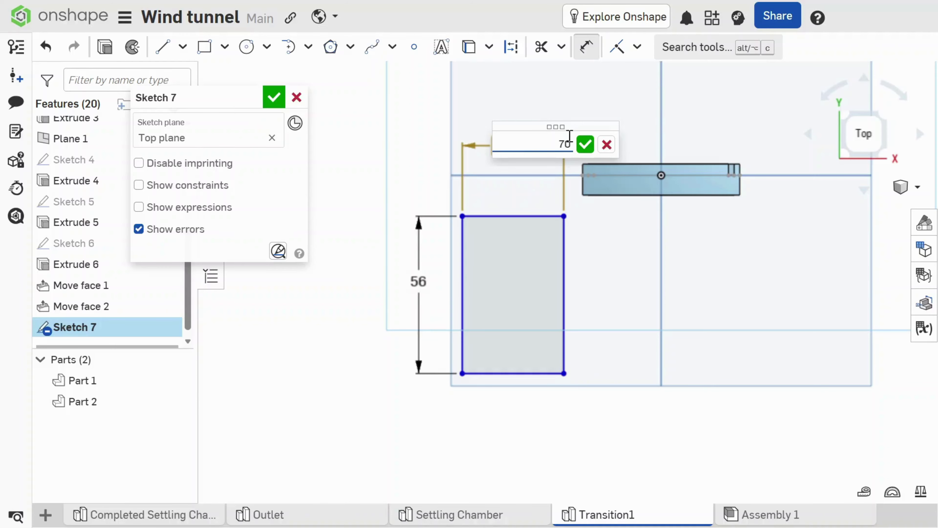
{"action": "key", "text": "Return"}
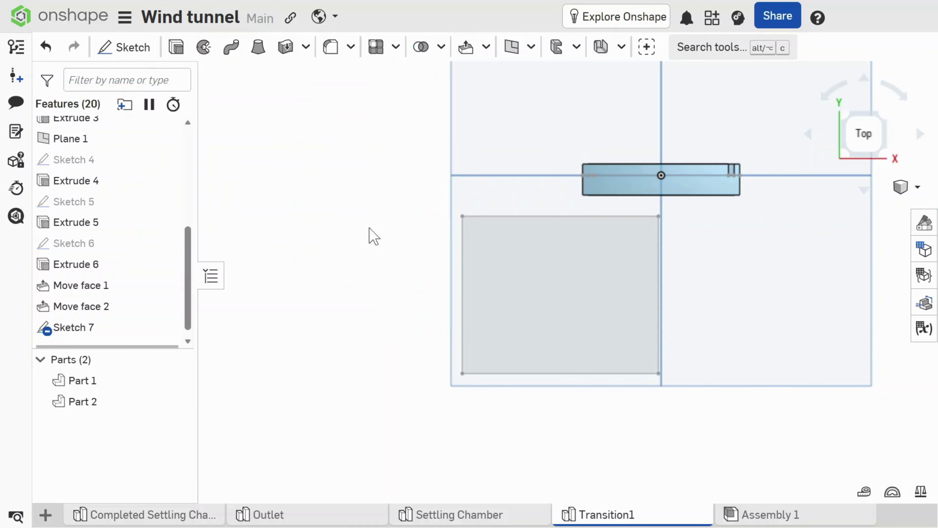
- Extrude the Sketch 7 rectangle 2 mm blind as a new solid plate
{"action": "left_click", "coordinate": [84, 327]}
{"action": "key", "text": "shift+e"}
{"action": "left_click", "coordinate": [236, 229]}
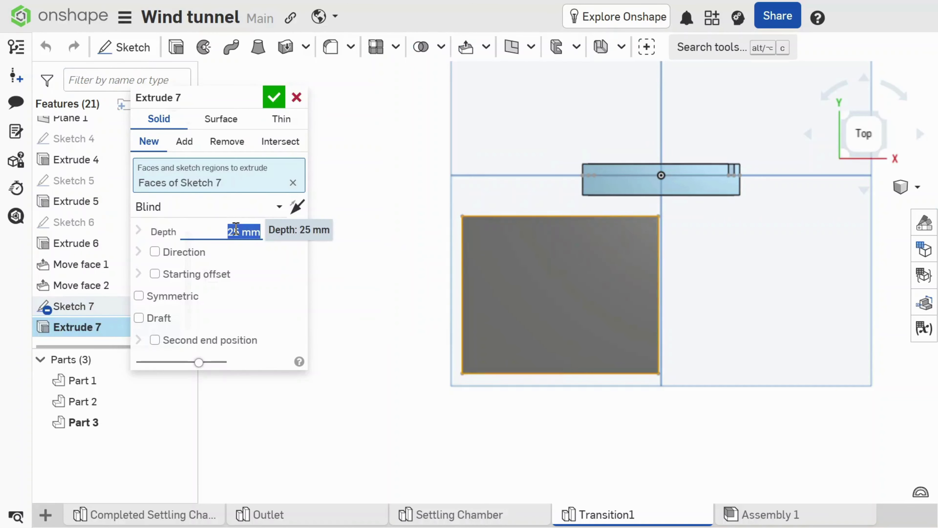
{"action": "key", "text": "Left"}
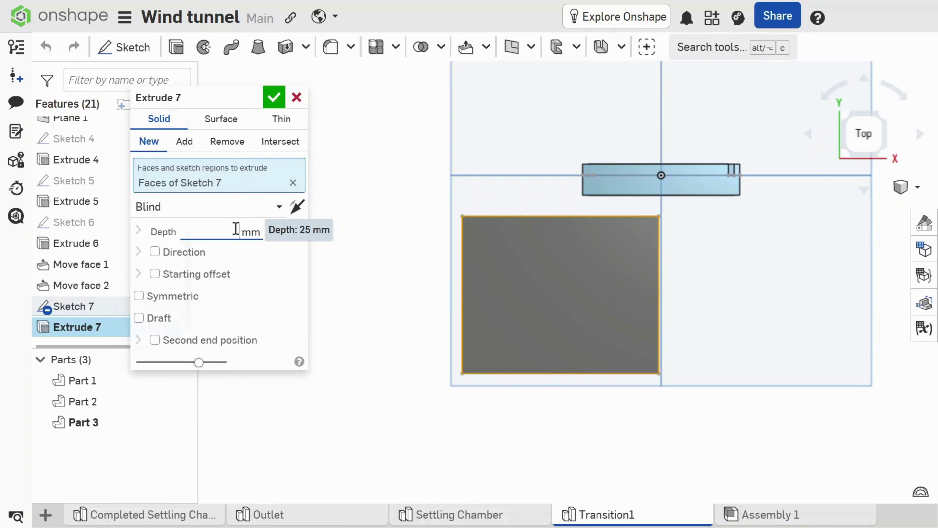
{"action": "type", "text": "2"}
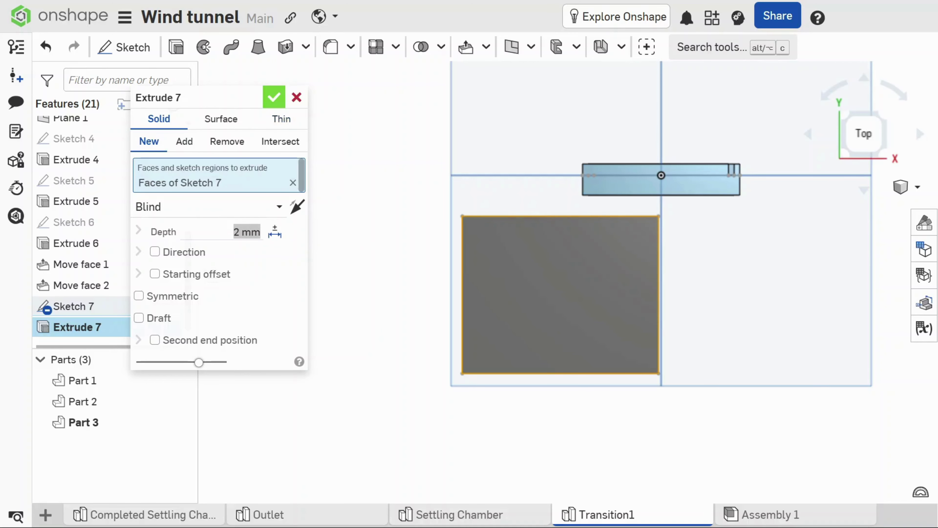
{"action": "key", "text": "Return"}
- Start a new sketch on the Top plane
{"action": "scroll", "coordinate": [326, 401], "scroll_direction": "down", "scroll_amount": 3}
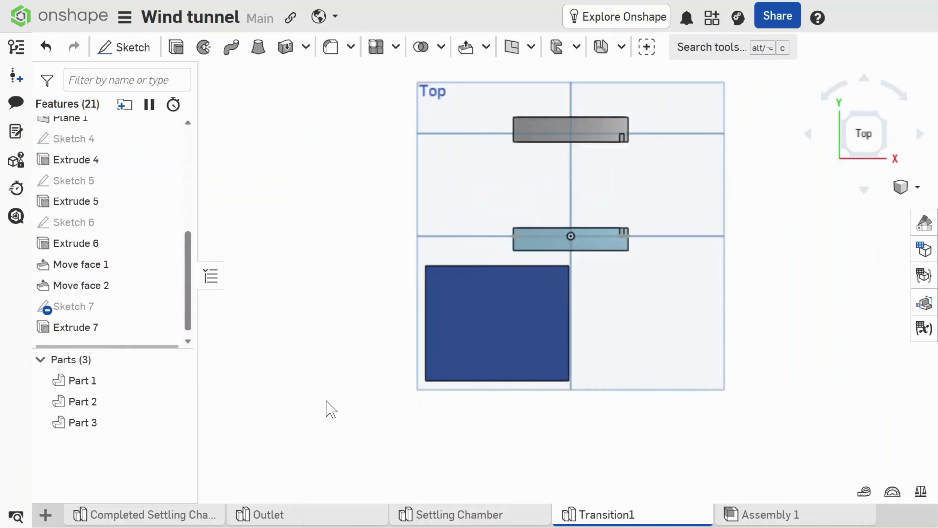
{"action": "right_click_drag", "start_coordinate": [366, 390], "coordinate": [479, 427]}
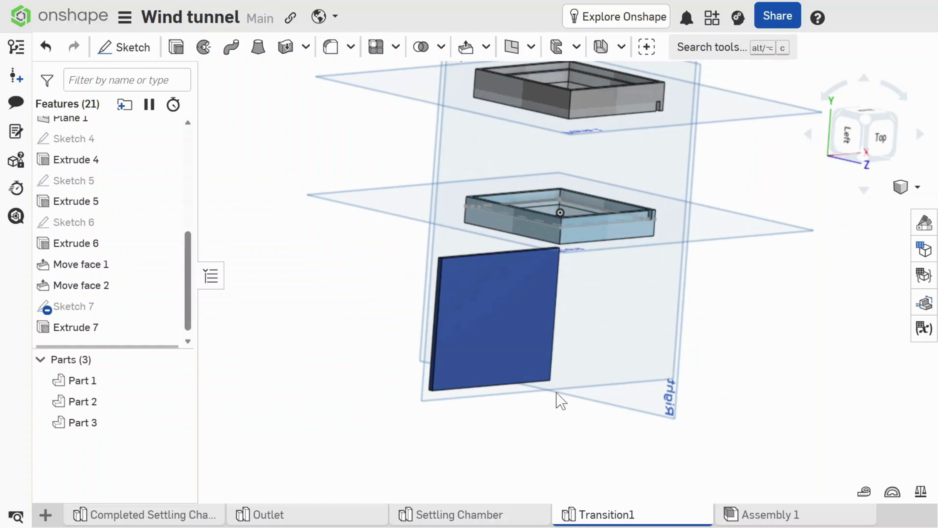
{"action": "left_click", "coordinate": [880, 138]}
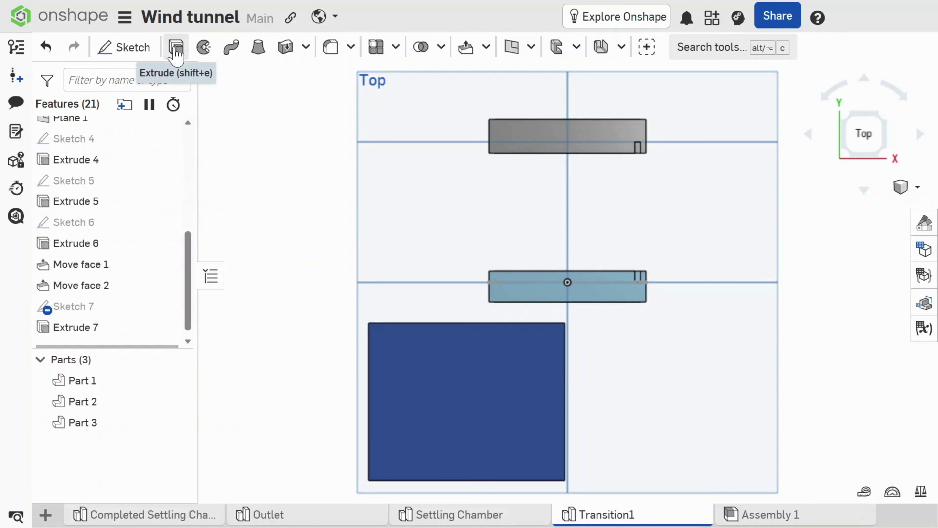
{"action": "left_click", "coordinate": [128, 47]}
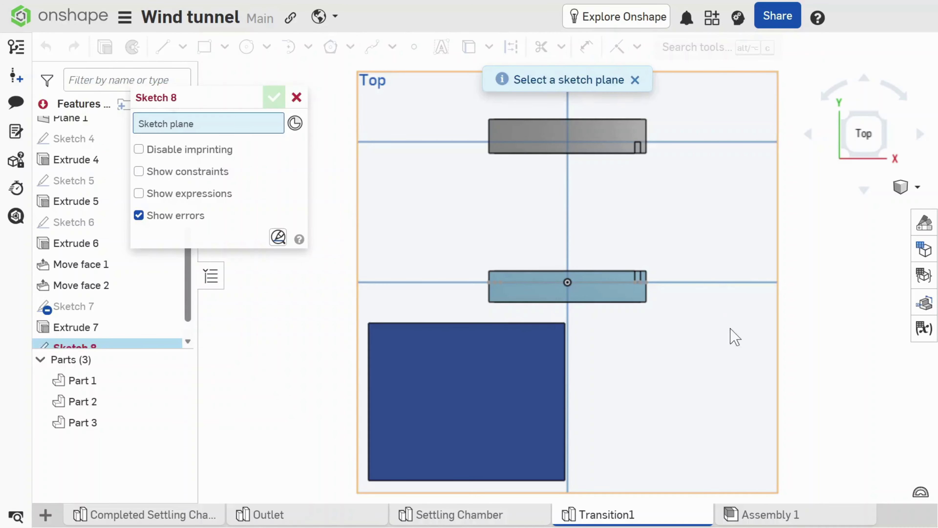
{"action": "left_click", "coordinate": [516, 193]}
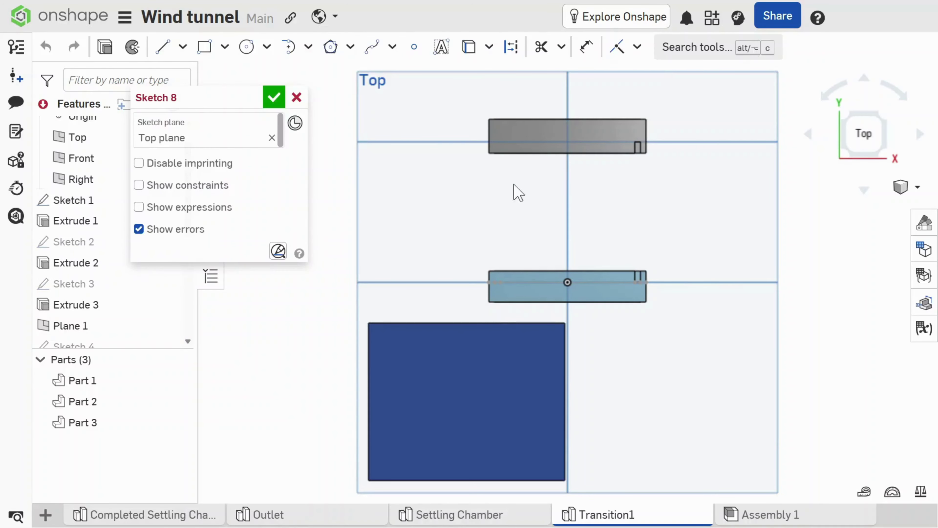
{"action": "left_click", "coordinate": [211, 48]}
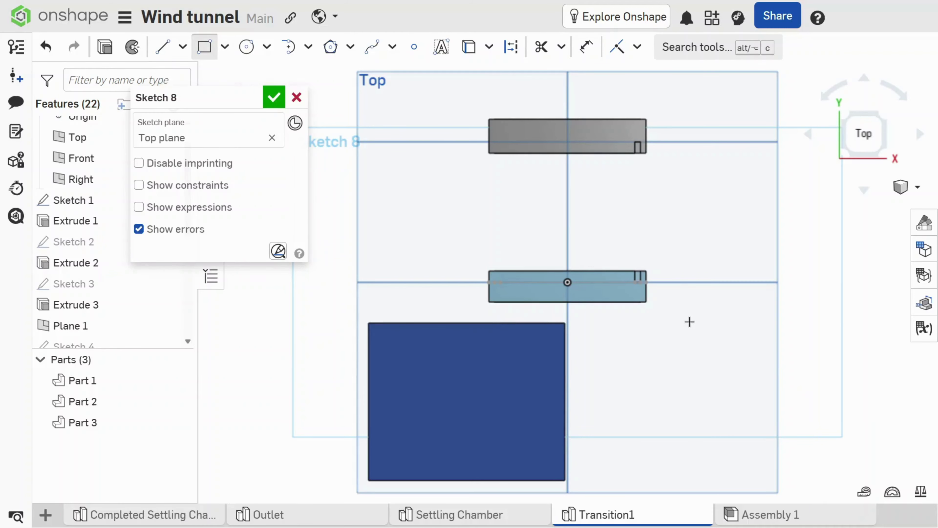
{"action": "key", "text": "Escape"}
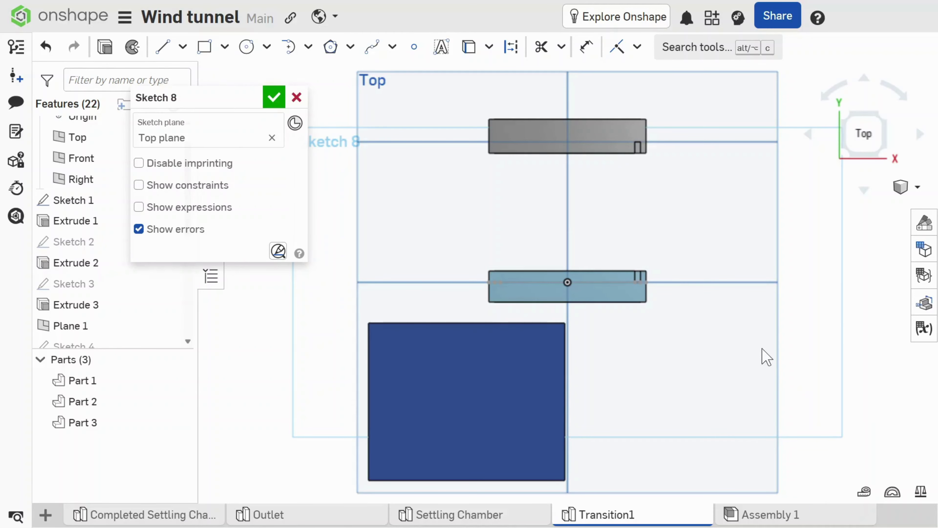
{"action": "key", "text": "shift+7"}
{"action": "right_click_drag", "start_coordinate": [699, 368], "coordinate": [730, 404]}
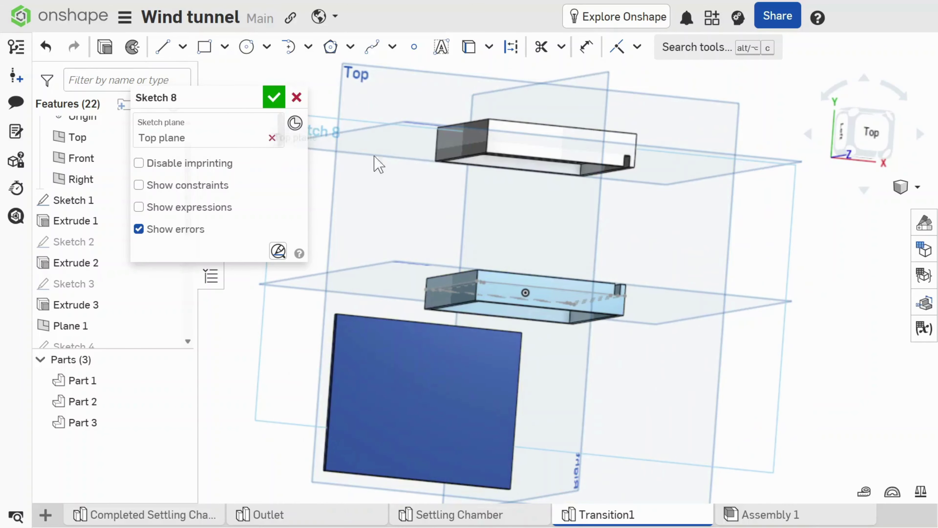
{"action": "left_click", "coordinate": [866, 144]}
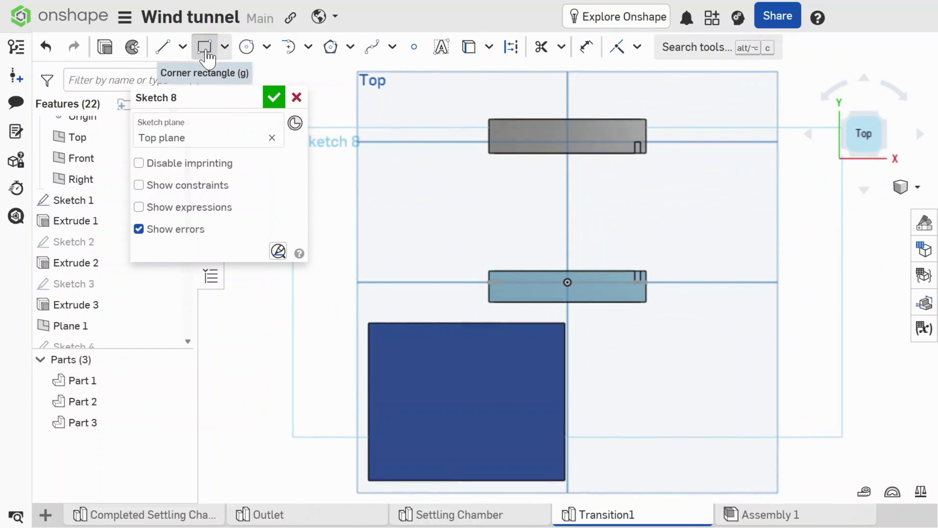
- Draw a corner rectangle in the free area in front of Part 1, on the +X side of the first plate
{"action": "left_click", "coordinate": [205, 47]}
{"action": "left_click", "coordinate": [684, 335]}
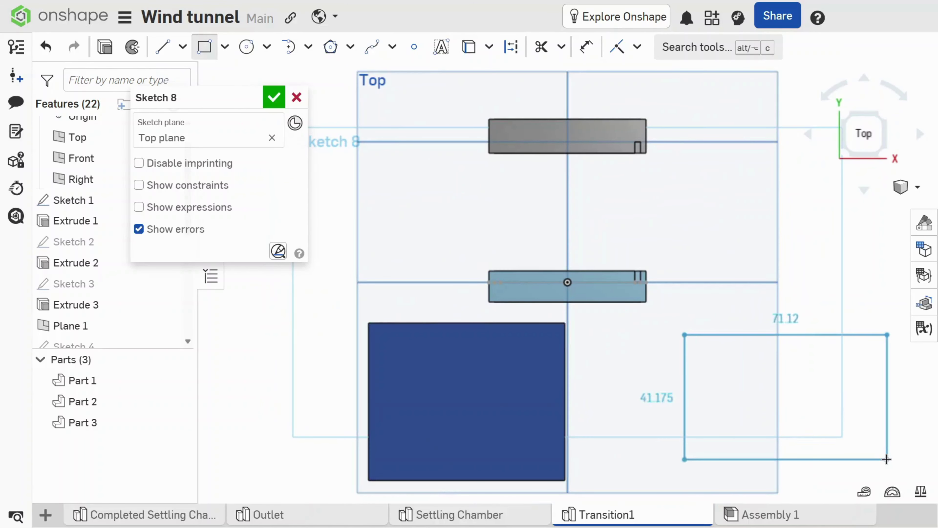
{"action": "left_click", "coordinate": [867, 474]}
- Dimension the new rectangle 70 mm along X and 54 mm along Y
{"action": "key", "text": "d"}
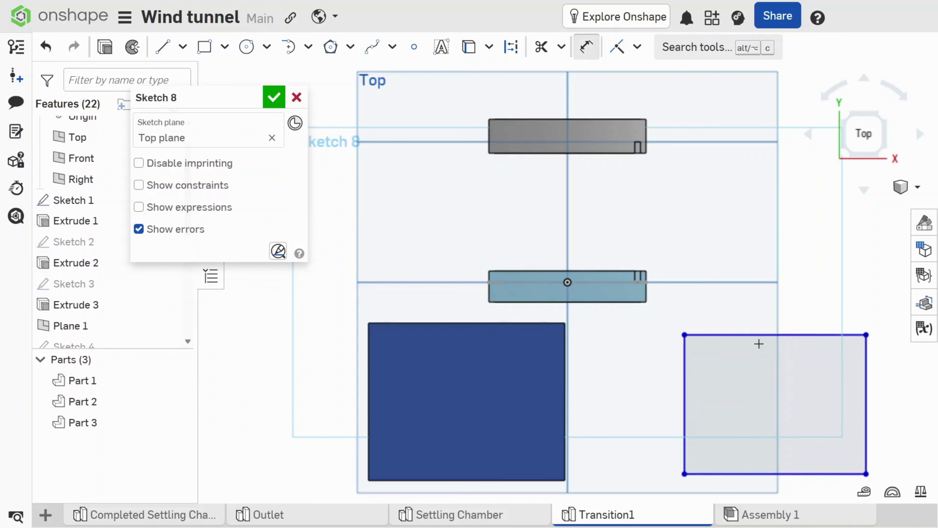
{"action": "left_click", "coordinate": [759, 335]}
{"action": "left_click", "coordinate": [761, 290]}
{"action": "type", "text": "70"}
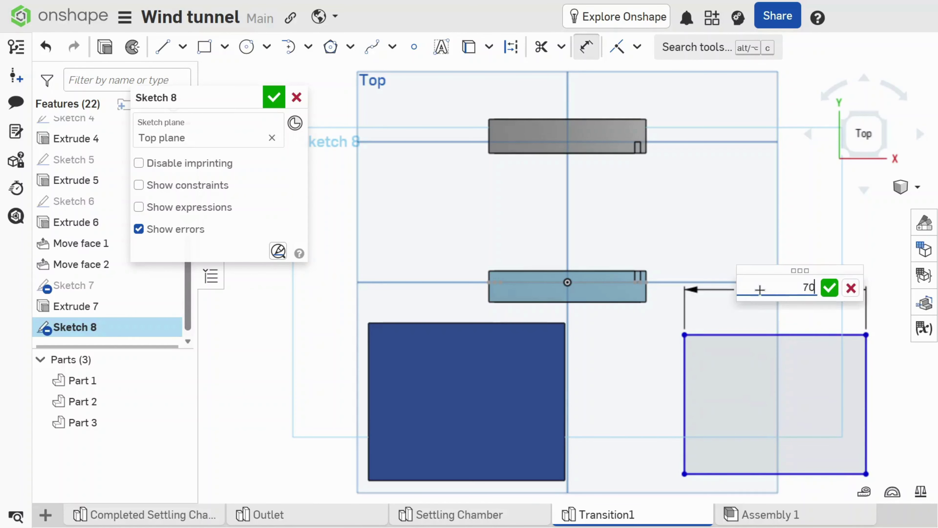
{"action": "key", "text": "Return"}
{"action": "left_click", "coordinate": [678, 399]}
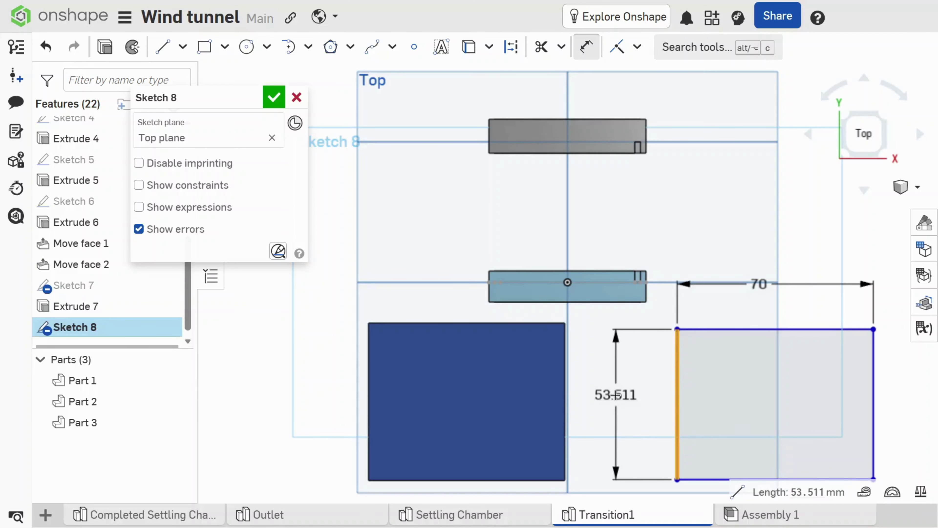
{"action": "left_click", "coordinate": [615, 395]}
{"action": "key", "text": "Return"}
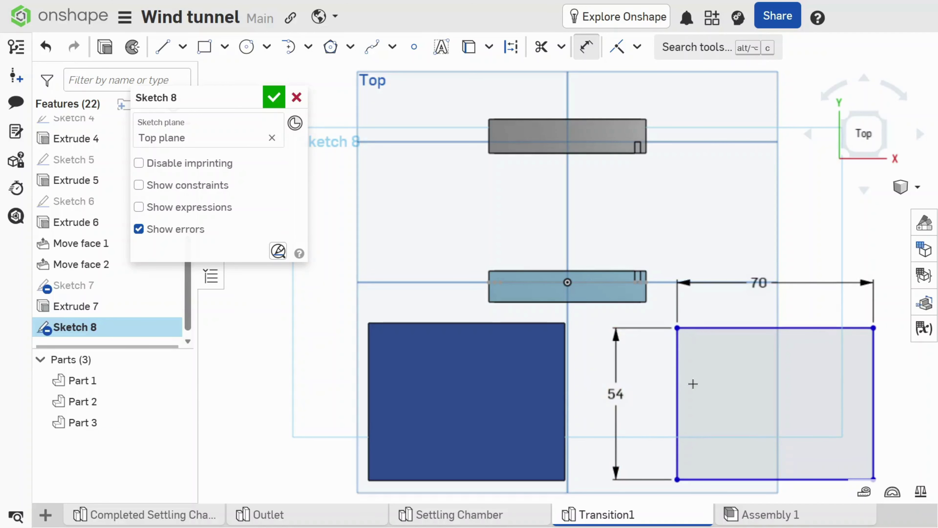
{"action": "left_click", "coordinate": [264, 99]}
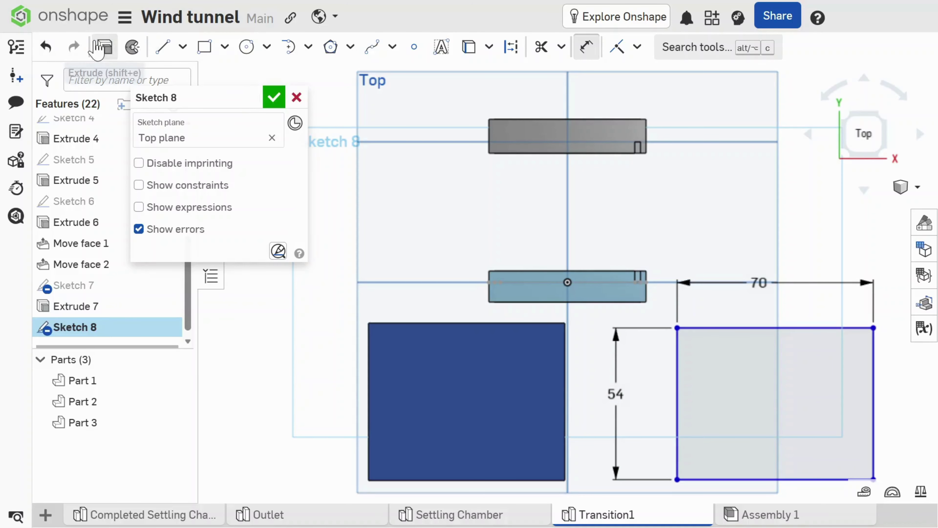
- Extrude the Sketch 8 rectangle 2 mm blind as a new solid plate
{"action": "key", "text": "shift+e"}
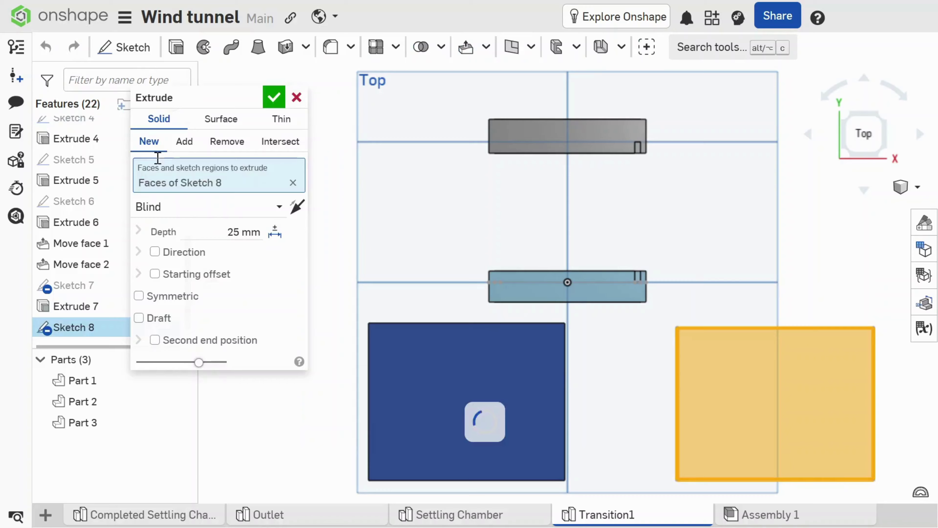
{"action": "double_click", "coordinate": [233, 232]}
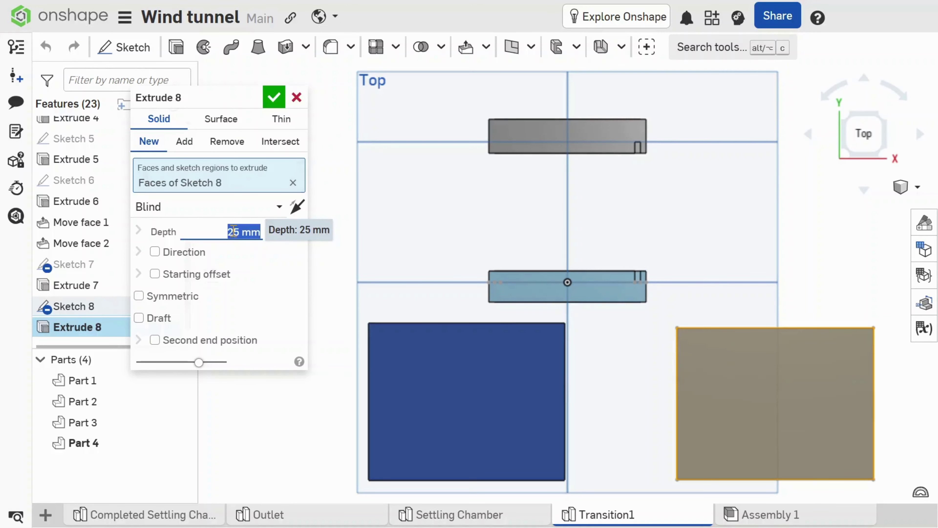
{"action": "key", "text": "BackSpace"}
{"action": "type", "text": "2"}
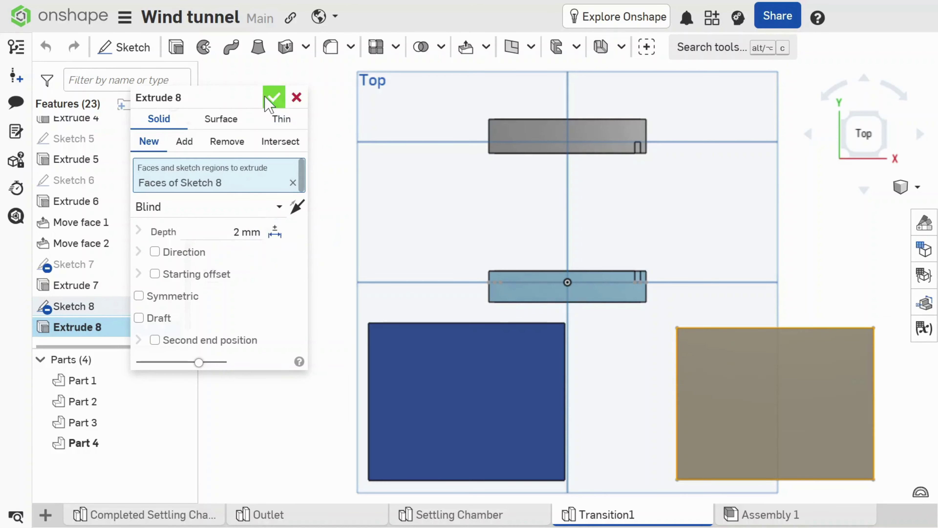
{"action": "left_click", "coordinate": [264, 96]}
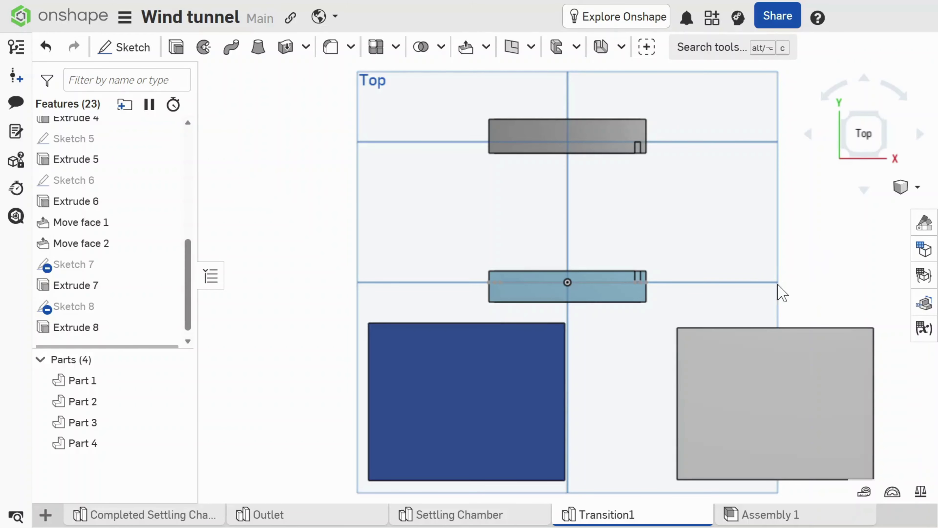
- Hide the origin, the Top, Front and Right planes, and Sketch 1
{"action": "right_click_drag", "start_coordinate": [812, 302], "coordinate": [843, 323]}
{"action": "scroll", "coordinate": [109, 187], "scroll_direction": "up", "scroll_amount": 1}
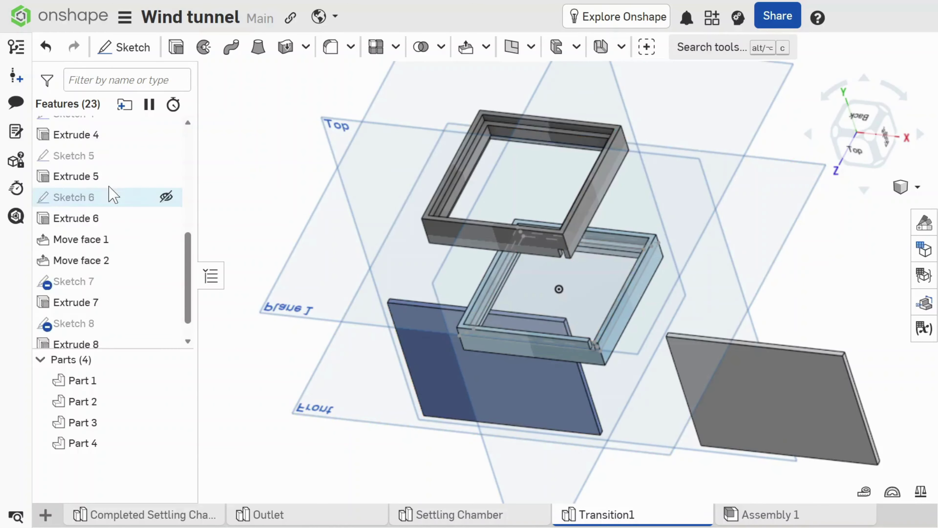
{"action": "scroll", "coordinate": [111, 187], "scroll_direction": "up", "scroll_amount": 5}
{"action": "left_click", "coordinate": [166, 147]}
{"action": "left_click", "coordinate": [166, 167]}
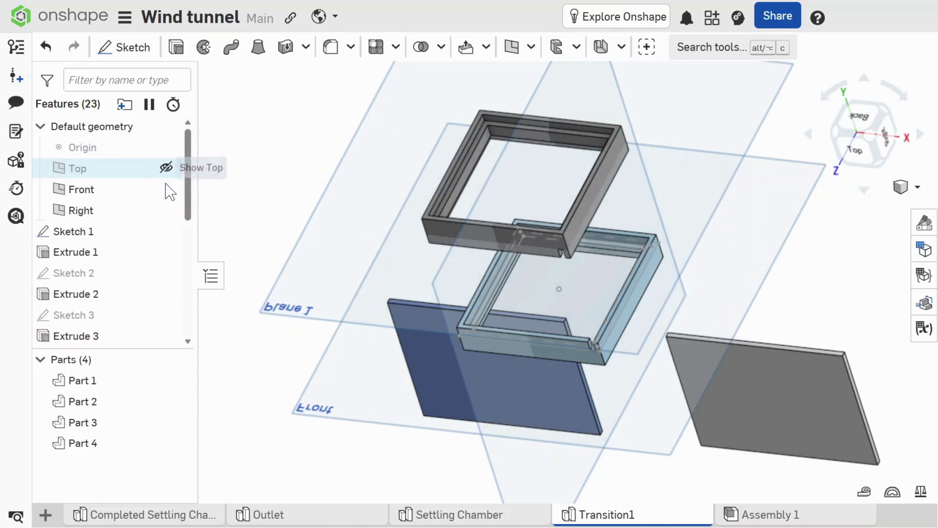
{"action": "left_click", "coordinate": [166, 189]}
{"action": "left_click", "coordinate": [166, 190]}
{"action": "left_click", "coordinate": [166, 189]}
{"action": "left_click", "coordinate": [166, 211]}
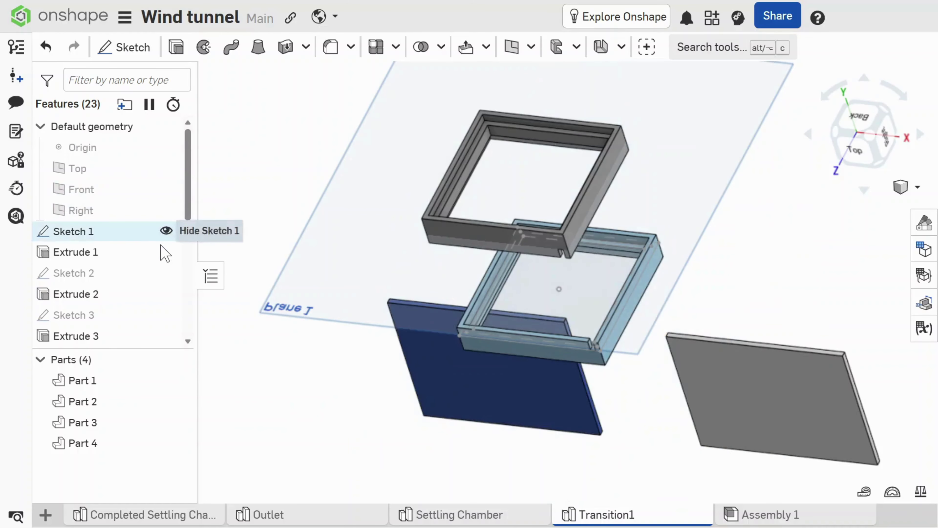
{"action": "left_click", "coordinate": [166, 230]}
- Hide Plane 1 so that only the frames and plates are displayed
{"action": "scroll", "coordinate": [163, 229], "scroll_direction": "down", "scroll_amount": 5}
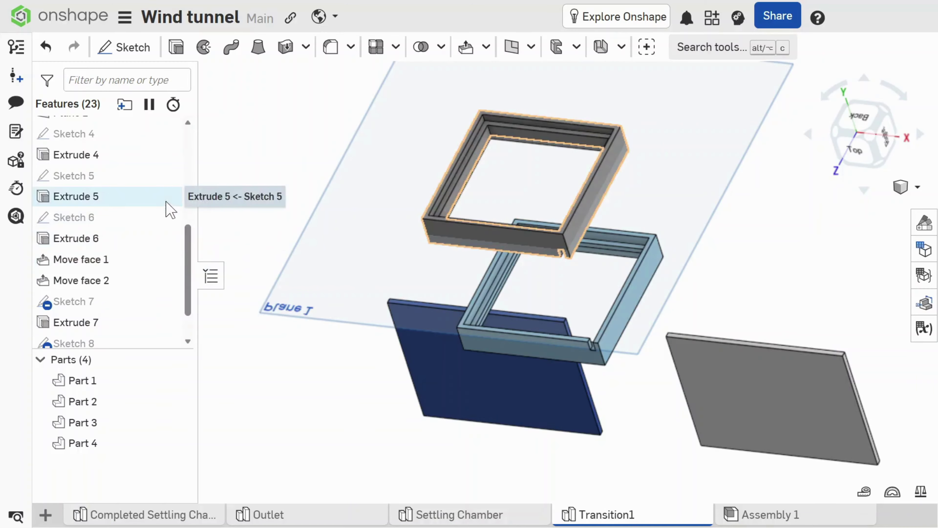
{"action": "scroll", "coordinate": [168, 244], "scroll_direction": "down", "scroll_amount": 1}
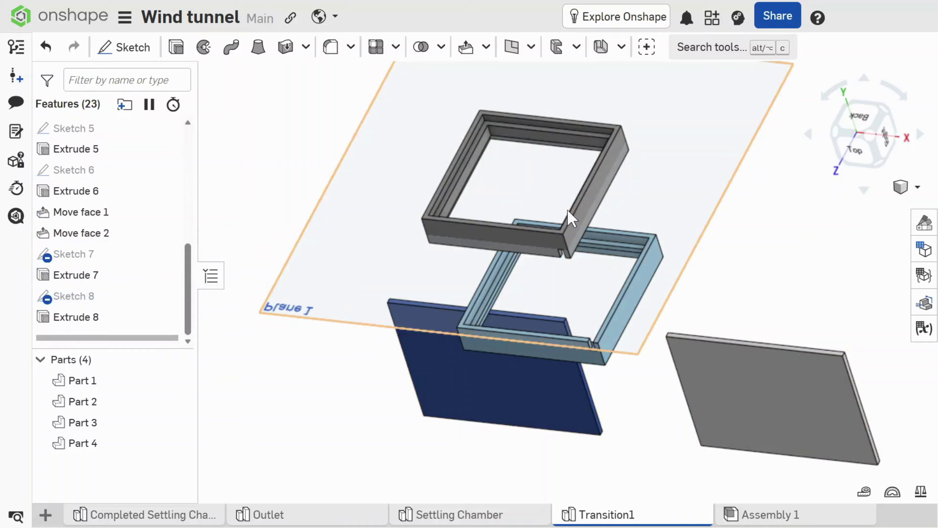
{"action": "scroll", "coordinate": [142, 235], "scroll_direction": "up", "scroll_amount": 5}
{"action": "scroll", "coordinate": [151, 258], "scroll_direction": "down", "scroll_amount": 3}
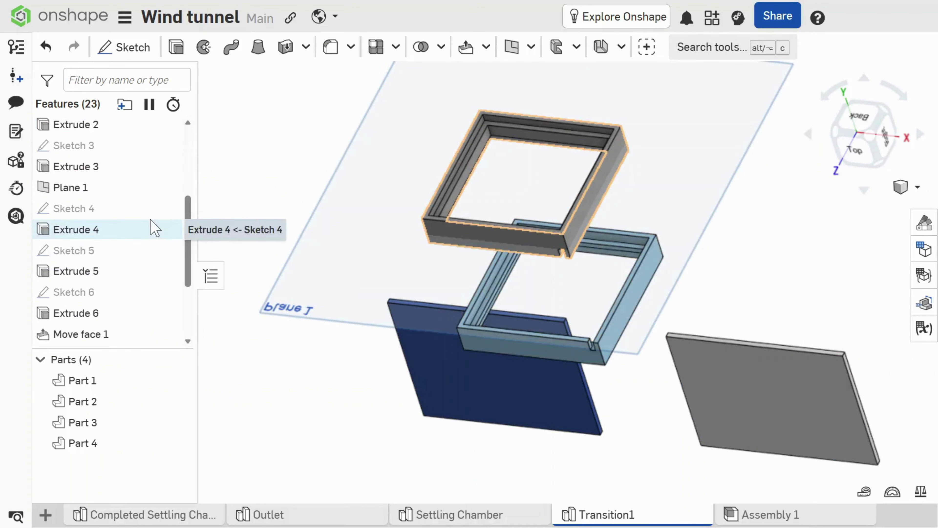
{"action": "left_click", "coordinate": [166, 186]}
{"action": "mouse_move", "coordinate": [666, 300]}
{"action": "right_mouse_down"}
{"action": "mouse_move", "coordinate": [666, 273]}
{"action": "mouse_move", "coordinate": [678, 296]}
{"action": "right_mouse_up"}
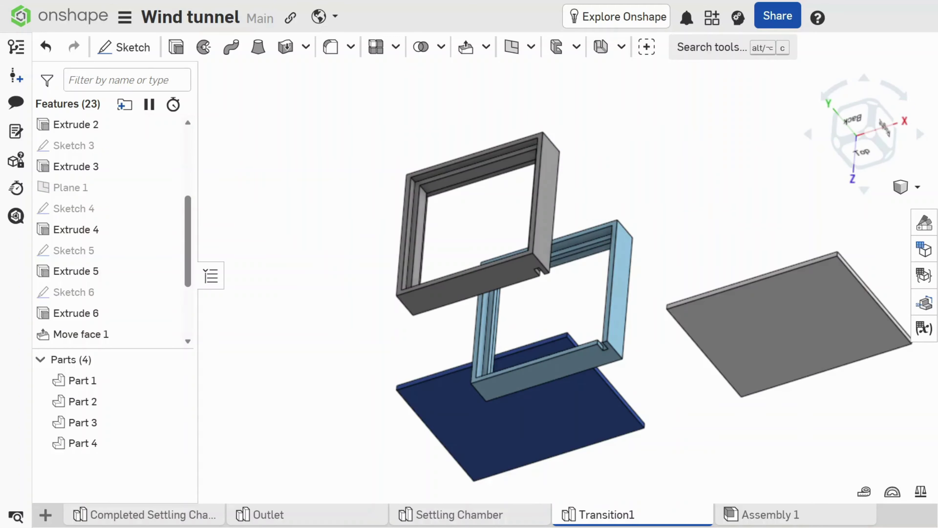